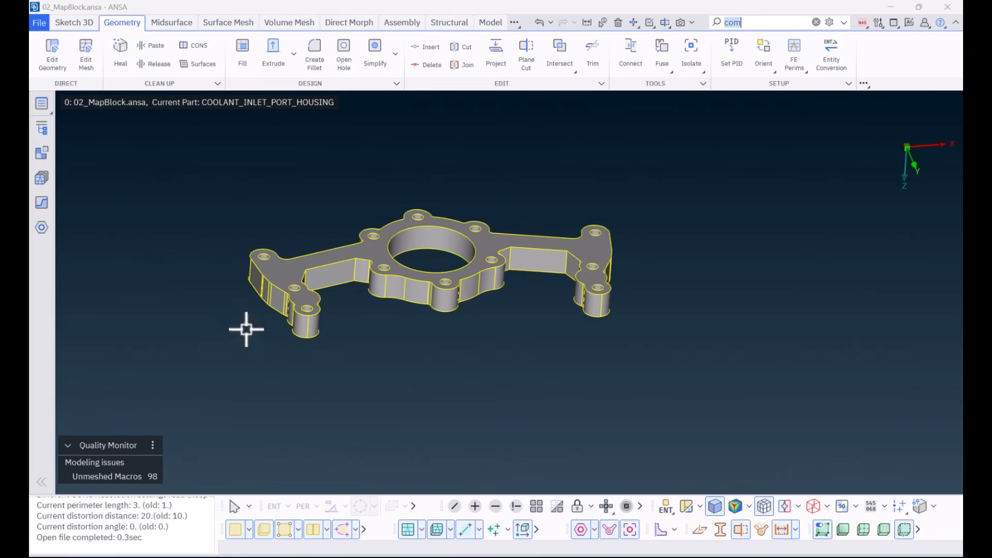
# Step: Create a 2D sketch on the XY plane below the housing and return to the 3D model view
pyautogui.click(75, 23)
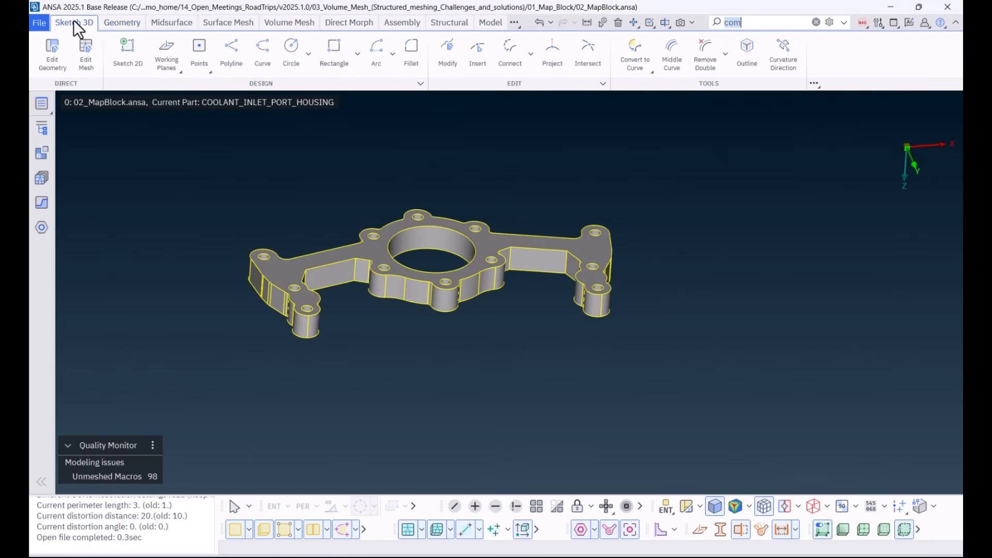
pyautogui.click(124, 54)
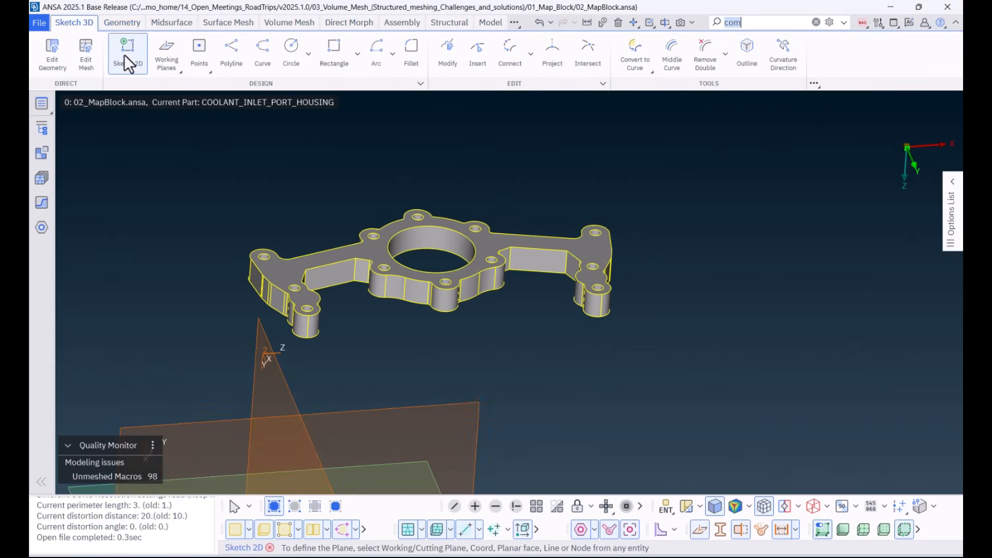
pyautogui.keyDown('ctrl'); pyautogui.moveTo(392, 208); pyautogui.dragTo(426, 77, button='middle'); pyautogui.keyUp('ctrl')
pyautogui.click(507, 470)
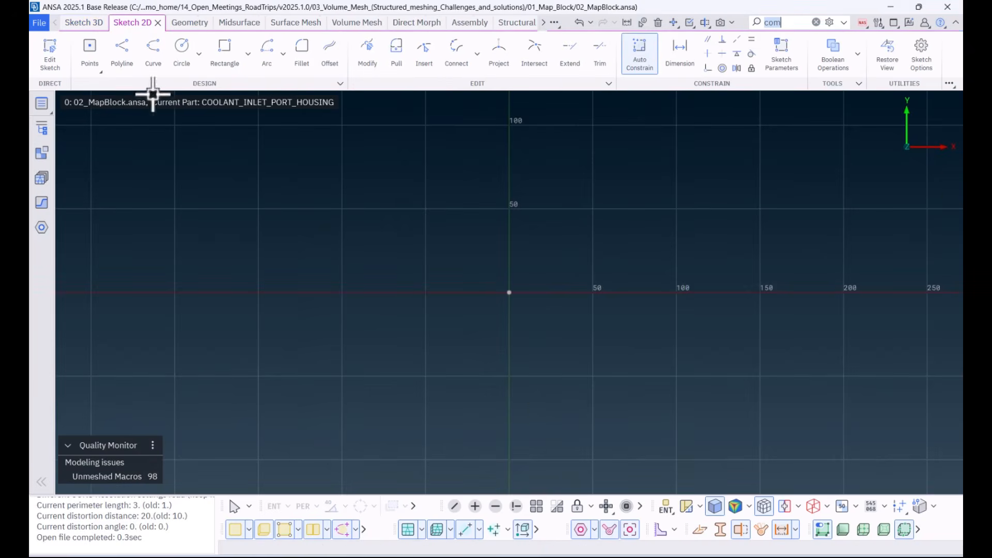
pyautogui.click(84, 23)
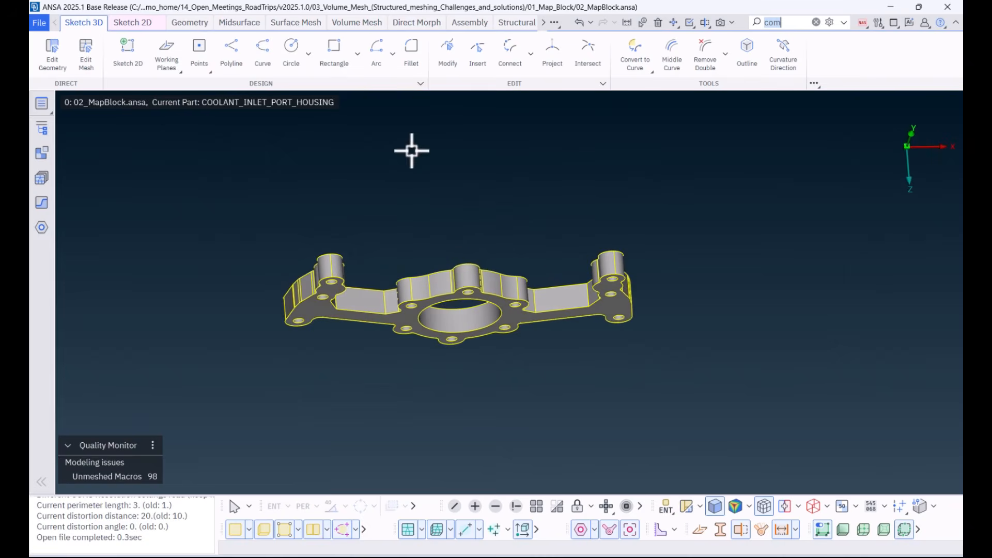
# Step: Start Project and select the outline, central bore and bolt-hole perimeters of the housing's flat underside face as source
pyautogui.click(189, 22)
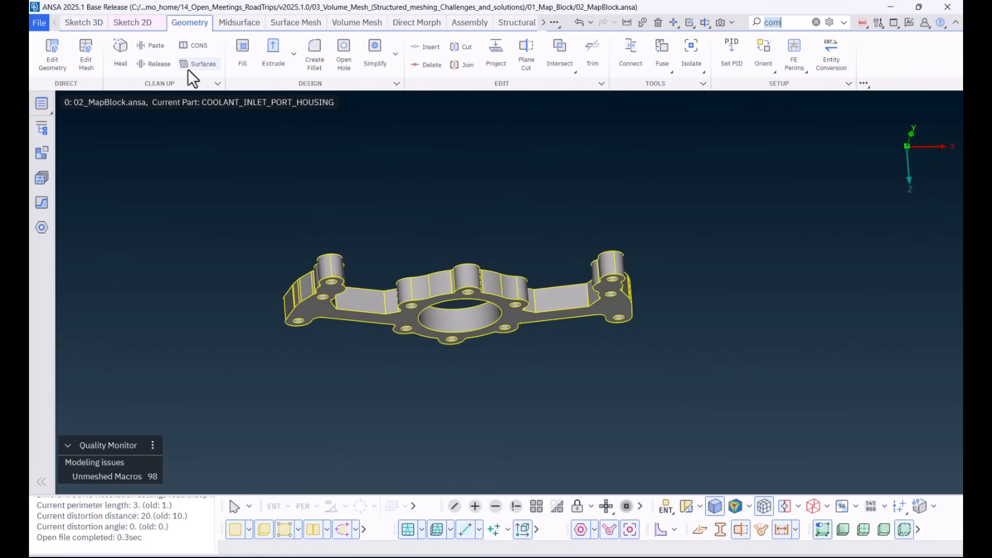
pyautogui.click(490, 62)
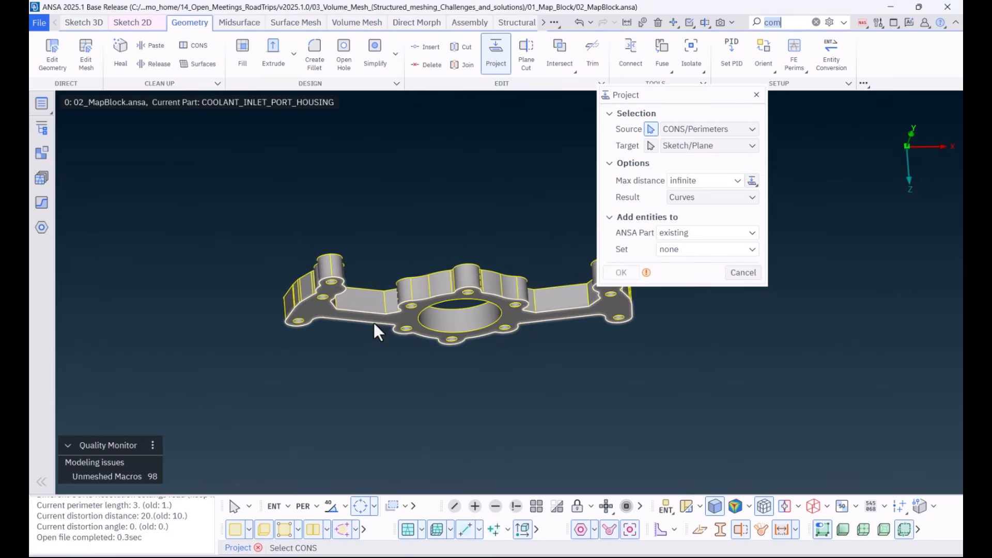
pyautogui.scroll(3, 374, 323)
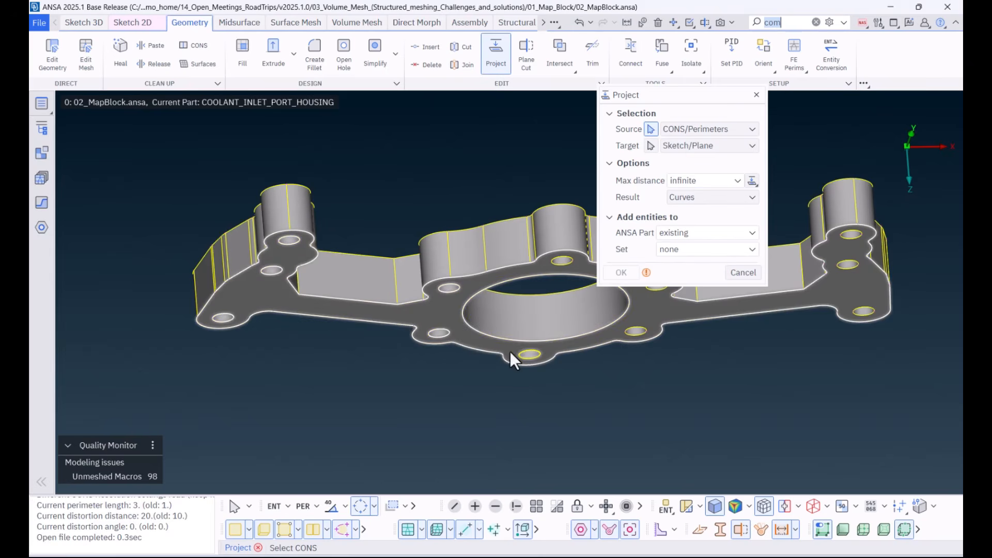
pyautogui.keyDown('ctrl'); pyautogui.moveTo(527, 356); pyautogui.dragTo(359, 350, button='middle'); pyautogui.keyUp('ctrl')
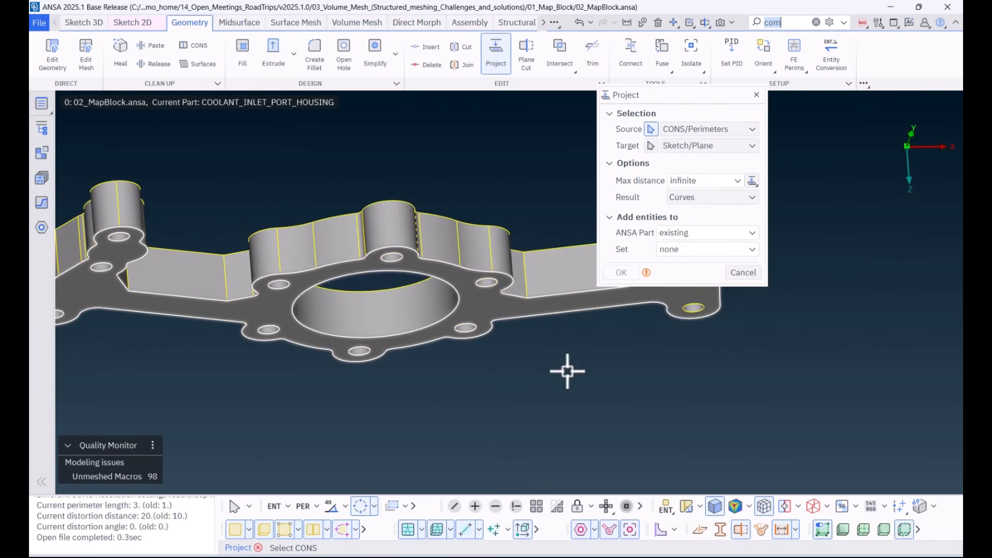
pyautogui.keyDown('ctrl'); pyautogui.moveTo(569, 370); pyautogui.dragTo(397, 345, button='middle'); pyautogui.keyUp('ctrl')
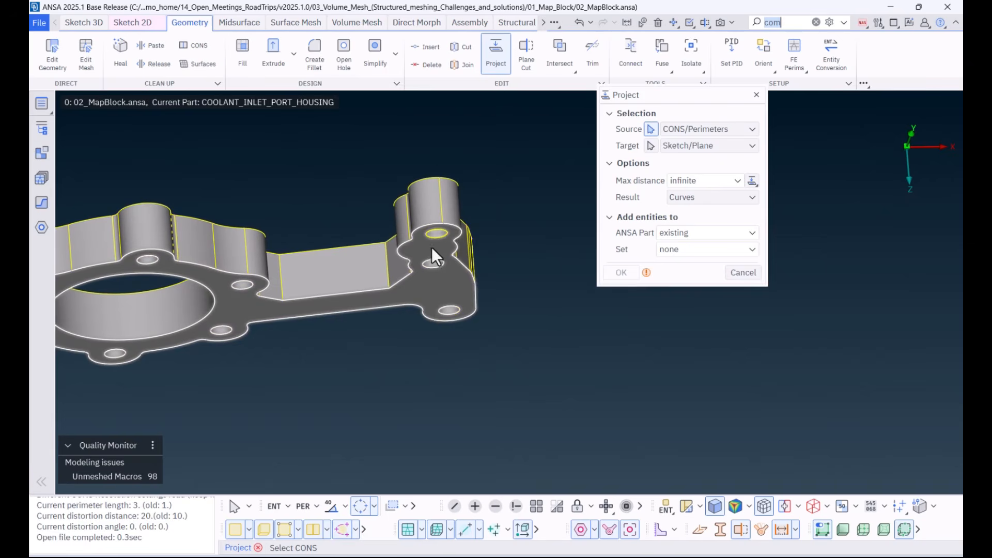
pyautogui.scroll(-3, 454, 313)
pyautogui.scroll(-3, 416, 389)
pyautogui.keyDown('ctrl'); pyautogui.moveTo(397, 418); pyautogui.dragTo(469, 256, button='middle'); pyautogui.keyUp('ctrl')
pyautogui.keyDown('ctrl'); pyautogui.moveTo(469, 257); pyautogui.dragTo(520, 281); pyautogui.keyUp('ctrl')
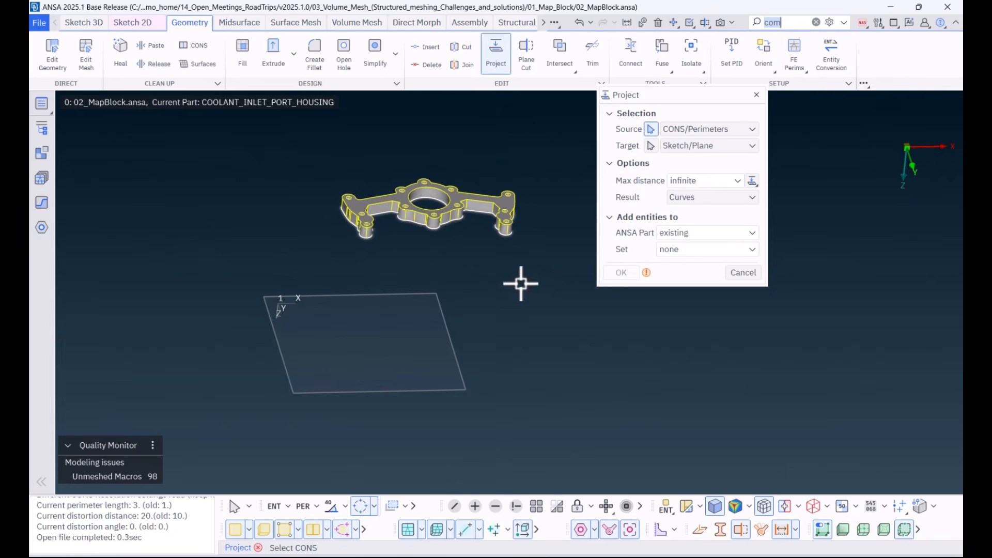
# Step: Project the selected perimeters as curves onto the sketch plane, using Sketch/Plane as the target
pyautogui.click(652, 145)
pyautogui.click(682, 146)
pyautogui.click(684, 190)
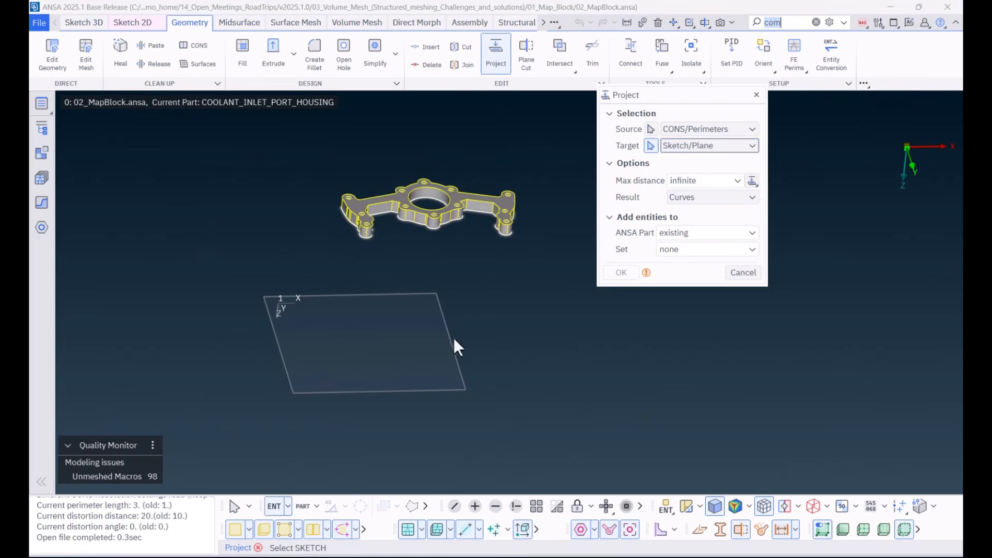
pyautogui.click(462, 347)
pyautogui.middleClick(515, 357)
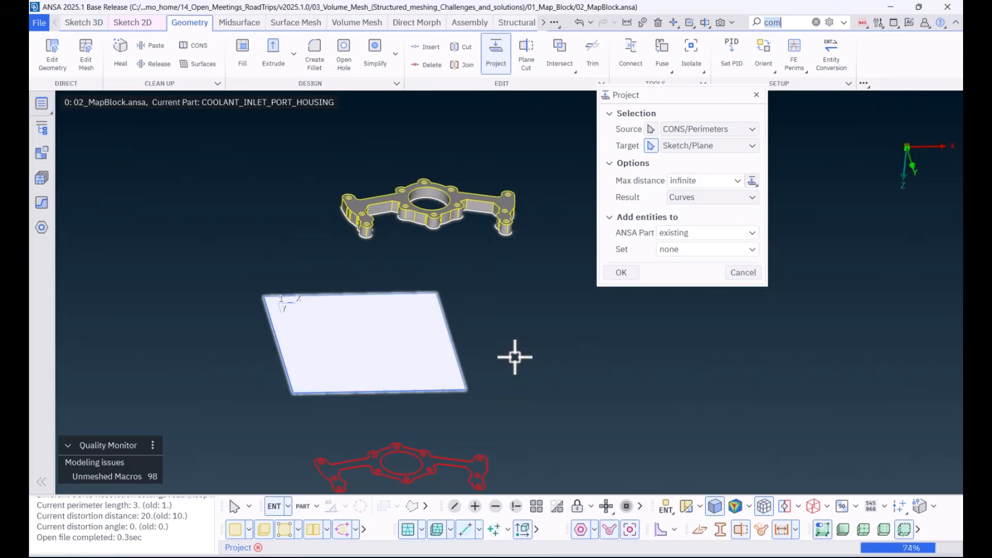
pyautogui.middleClick(523, 383)
pyautogui.keyDown('ctrl'); pyautogui.moveTo(529, 403); pyautogui.dragTo(541, 222, button='middle'); pyautogui.keyUp('ctrl')
pyautogui.keyDown('ctrl'); pyautogui.moveTo(428, 231); pyautogui.dragTo(373, 451, button='right'); pyautogui.keyUp('ctrl')
pyautogui.keyDown('ctrl'); pyautogui.moveTo(371, 359); pyautogui.dragTo(443, 395, button='middle'); pyautogui.keyUp('ctrl')
pyautogui.keyDown('ctrl'); pyautogui.moveTo(448, 292); pyautogui.dragTo(375, 469, button='right'); pyautogui.keyUp('ctrl')
pyautogui.keyDown('ctrl'); pyautogui.moveTo(436, 387); pyautogui.dragTo(489, 379, button='middle'); pyautogui.keyUp('ctrl')
pyautogui.keyDown('ctrl'); pyautogui.moveTo(480, 366); pyautogui.dragTo(479, 375); pyautogui.keyUp('ctrl')
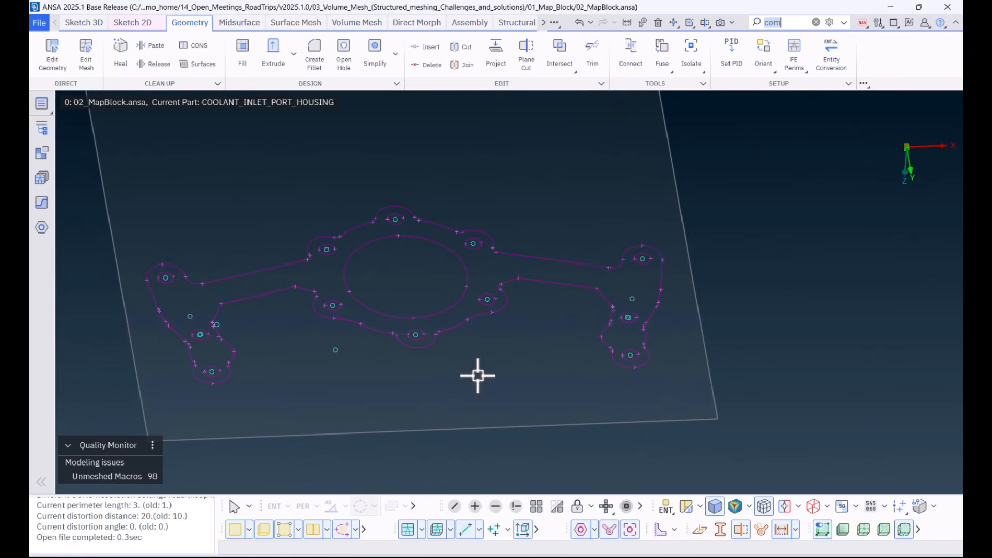
# Step: Edit the projected sketch by pulling the lower line of the +X arm and the end arc beneath its lowest bolt hole
pyautogui.click(126, 25)
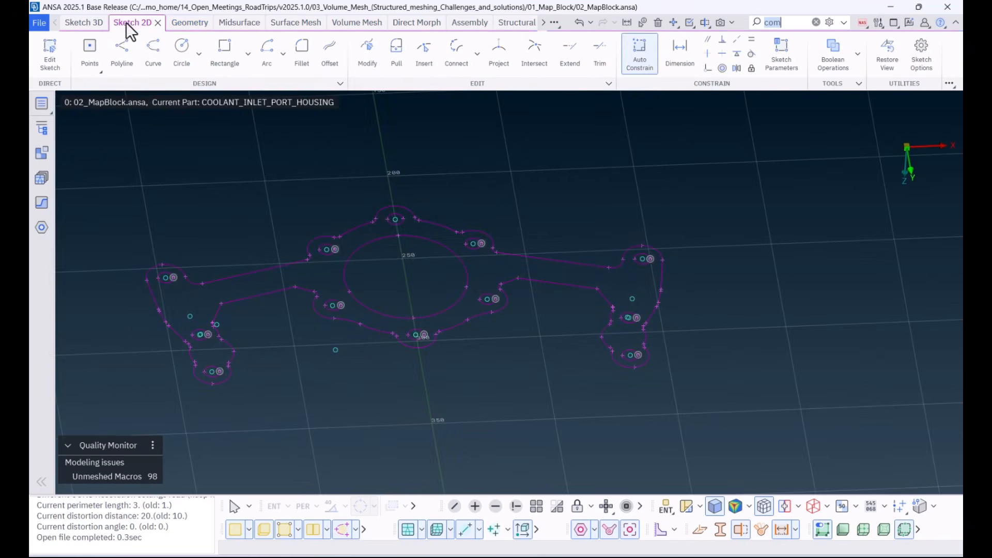
pyautogui.click(50, 53)
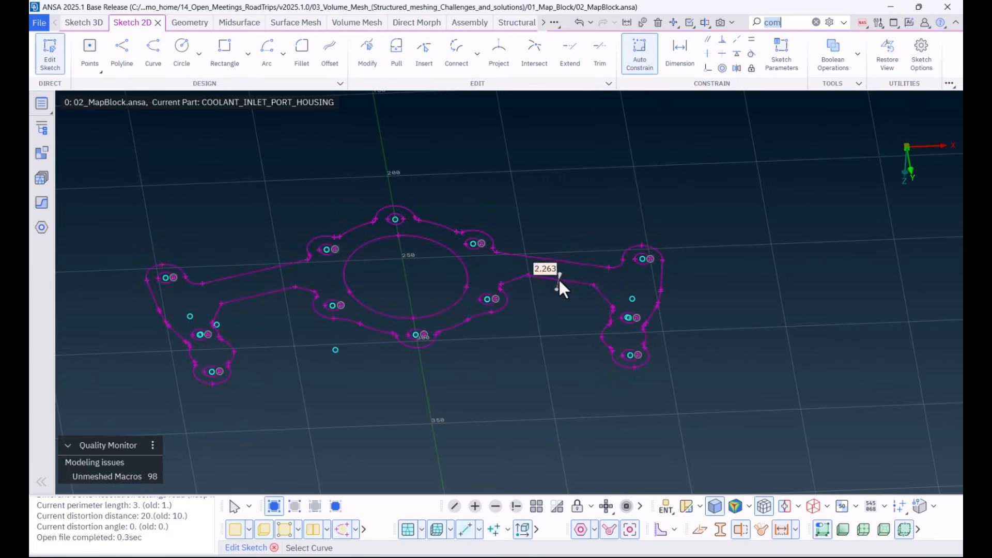
pyautogui.scroll(3, 639, 366)
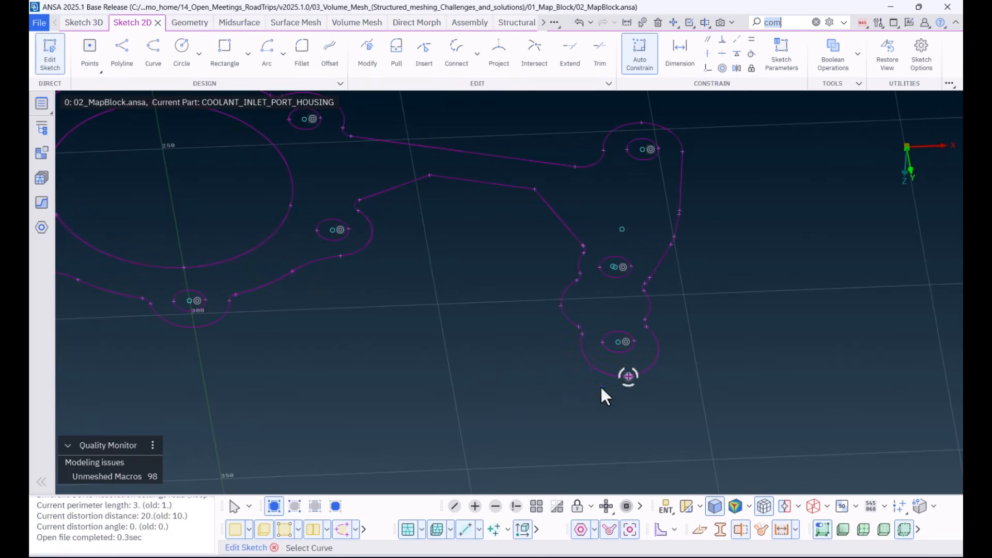
pyautogui.scroll(-5, 550, 382)
# Step: Fill the area inside the sketch's outer outline with a face
pyautogui.click(192, 22)
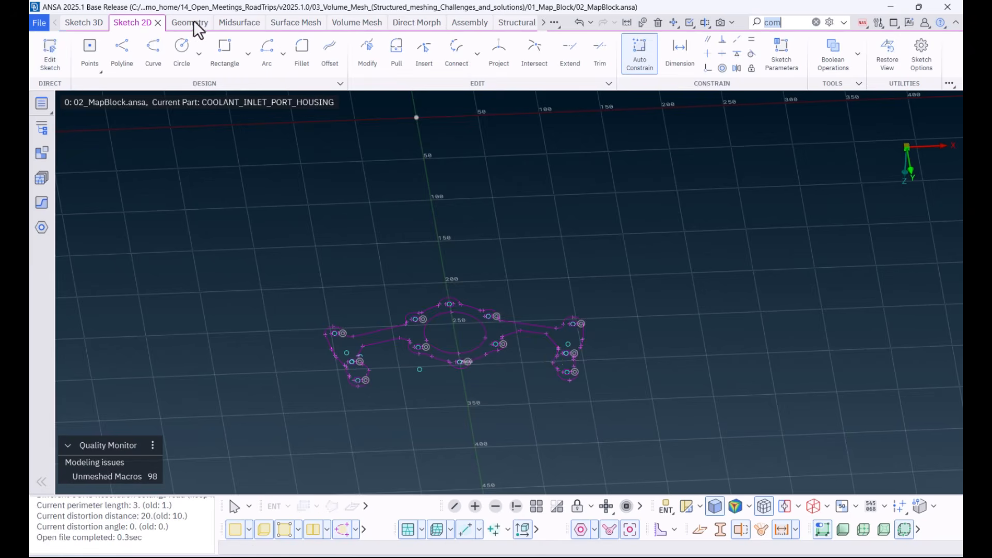
pyautogui.click(245, 61)
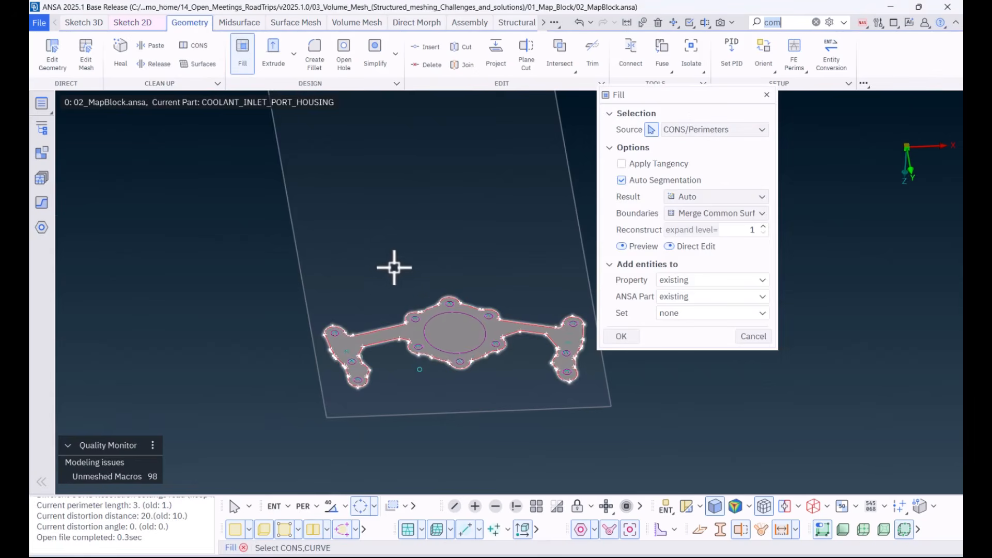
pyautogui.middleClick(410, 255)
pyautogui.keyDown('ctrl'); pyautogui.moveTo(495, 347); pyautogui.dragTo(454, 308, button='middle'); pyautogui.keyUp('ctrl')
pyautogui.keyDown('ctrl'); pyautogui.moveTo(455, 308); pyautogui.dragTo(391, 467, button='right'); pyautogui.keyUp('ctrl')
pyautogui.middleClick(441, 390)
pyautogui.press('Escape')
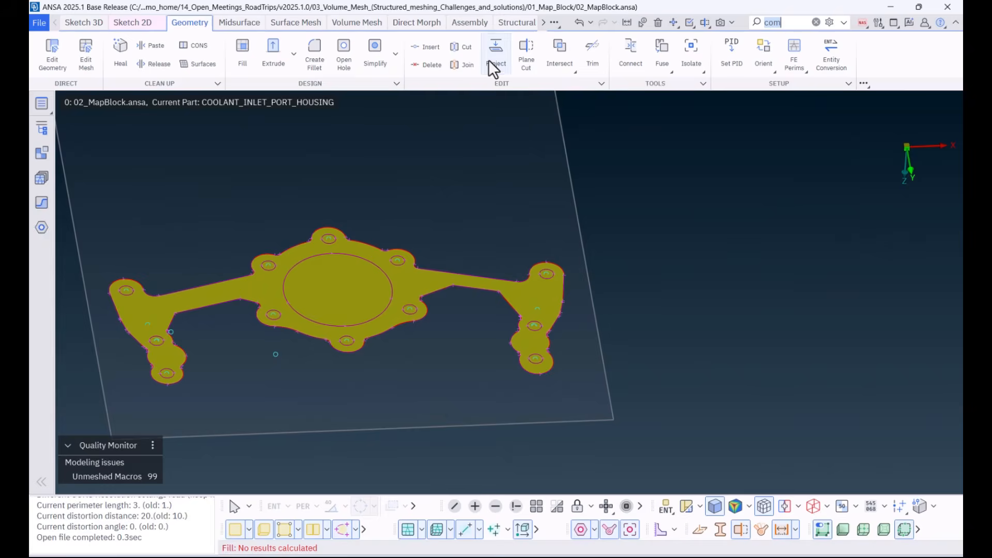
# Step: Start Project and select the central bore circle and all twelve bolt-hole circles as the source curves
pyautogui.click(489, 61)
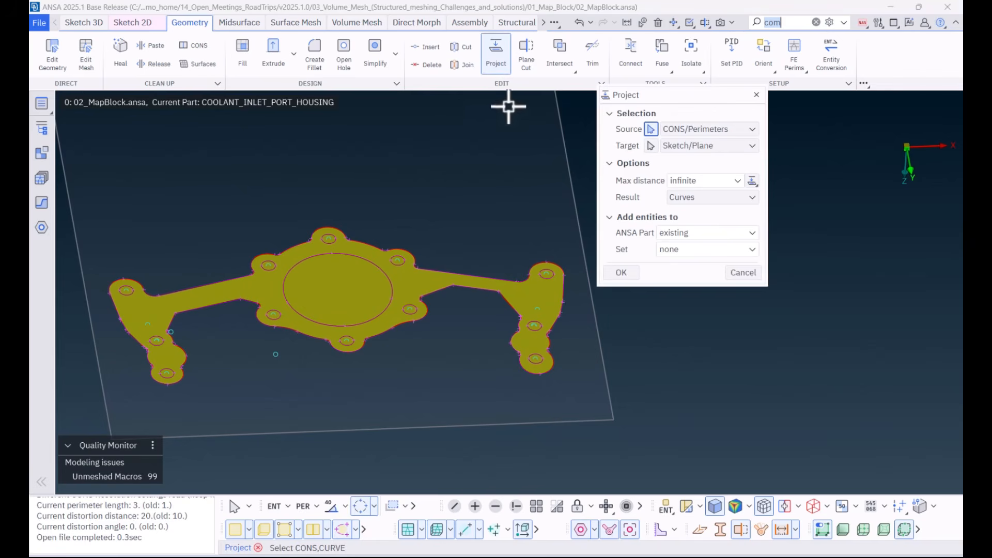
pyautogui.click(398, 263)
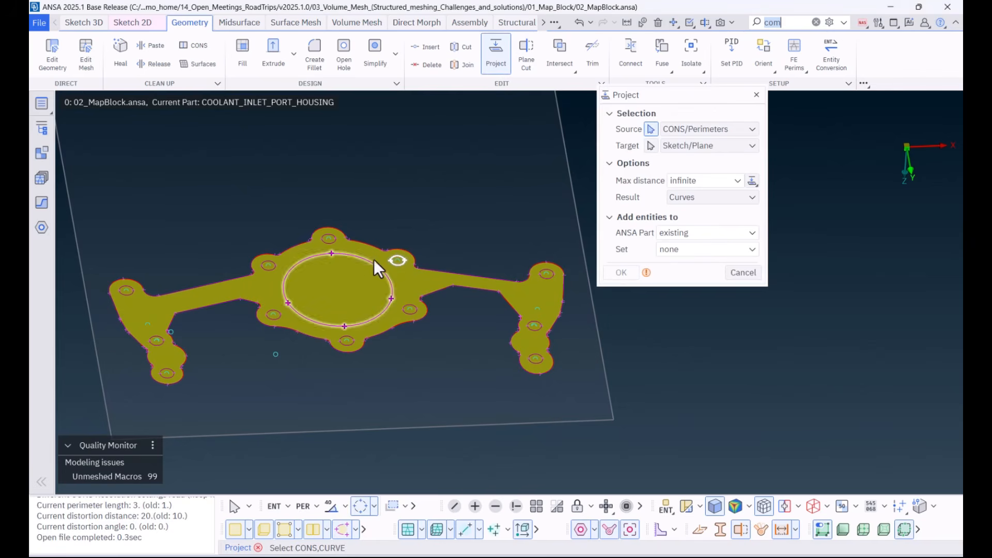
pyautogui.click(330, 240)
pyautogui.click(271, 267)
pyautogui.click(128, 292)
pyautogui.click(168, 368)
pyautogui.click(285, 310)
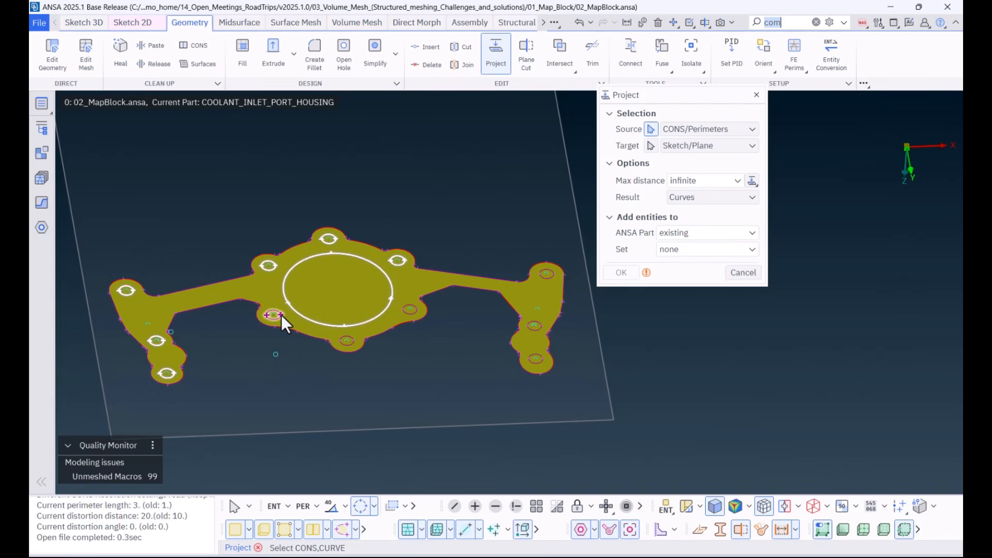
pyautogui.click(275, 315)
pyautogui.click(346, 340)
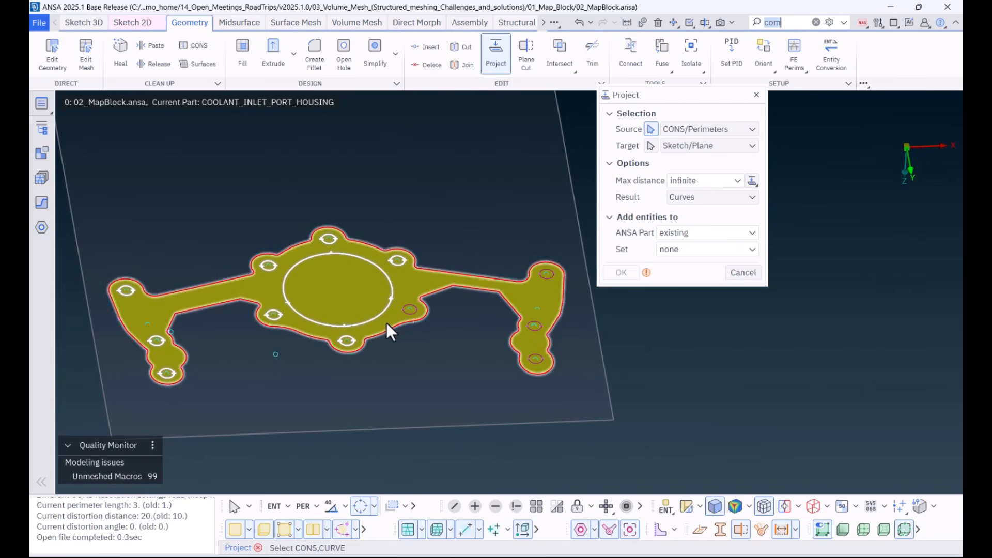
pyautogui.click(404, 314)
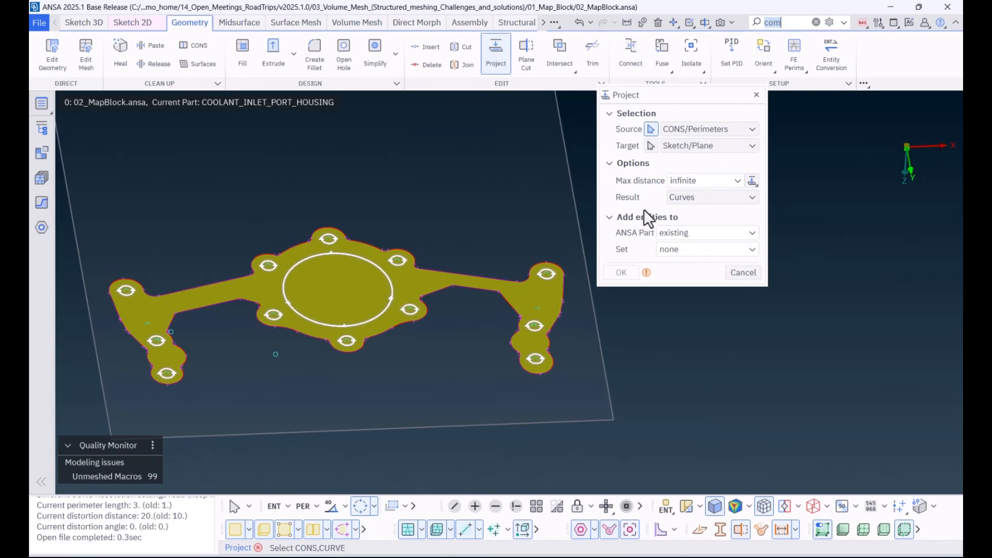
# Step: Project the circles onto the filled face as perimeters, deleting the enclosed areas to open the bore and holes
pyautogui.click(652, 146)
pyautogui.click(675, 146)
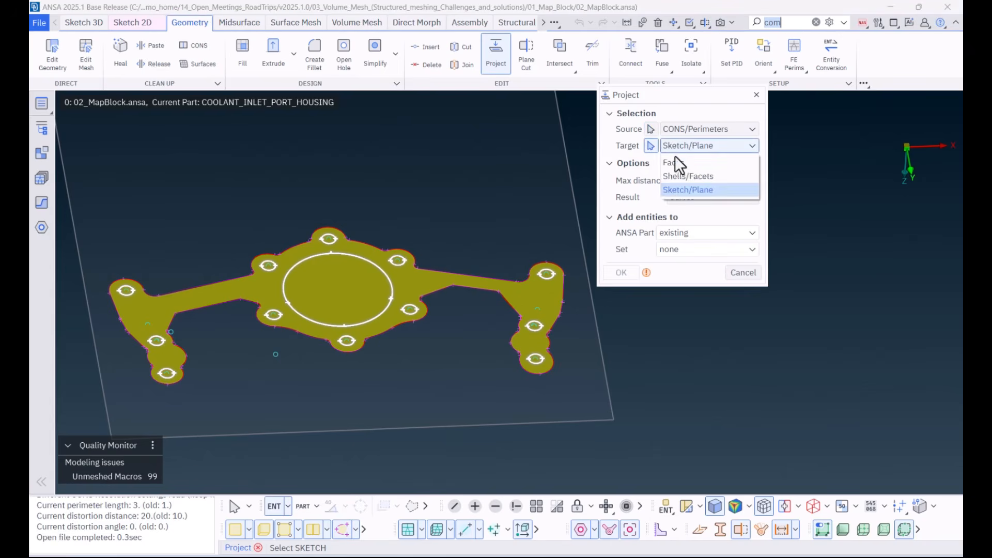
pyautogui.click(675, 165)
pyautogui.click(425, 283)
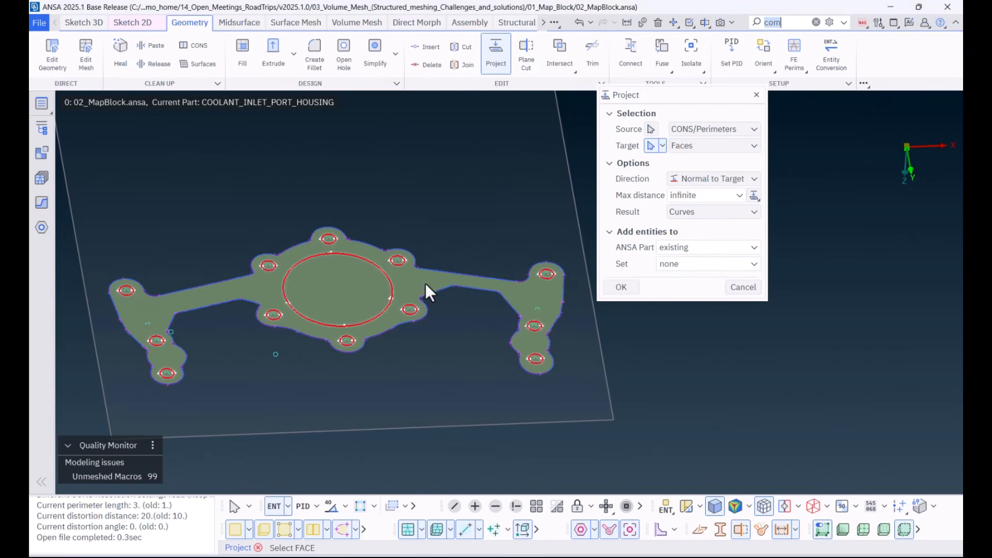
pyautogui.click(684, 209)
pyautogui.click(680, 229)
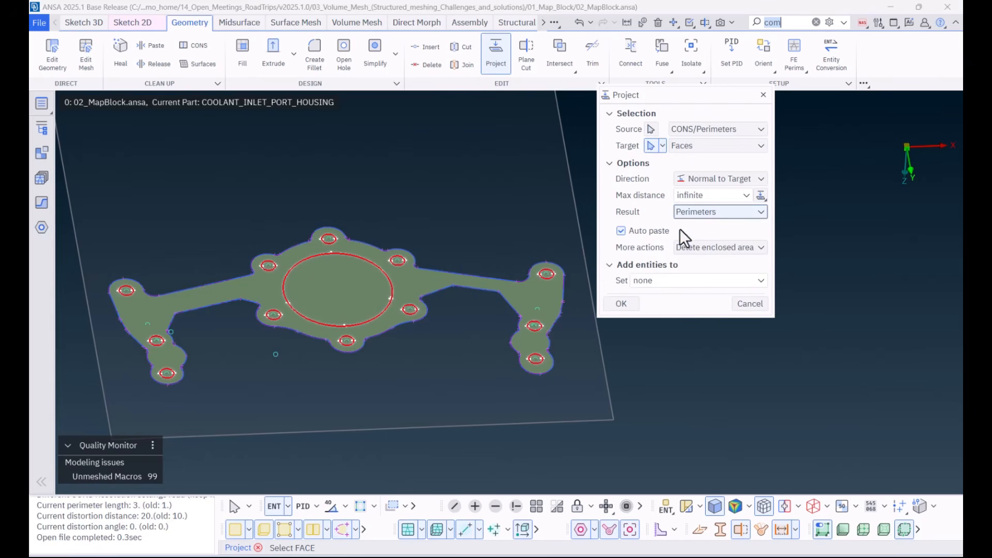
pyautogui.click(699, 247)
pyautogui.click(697, 278)
pyautogui.click(624, 308)
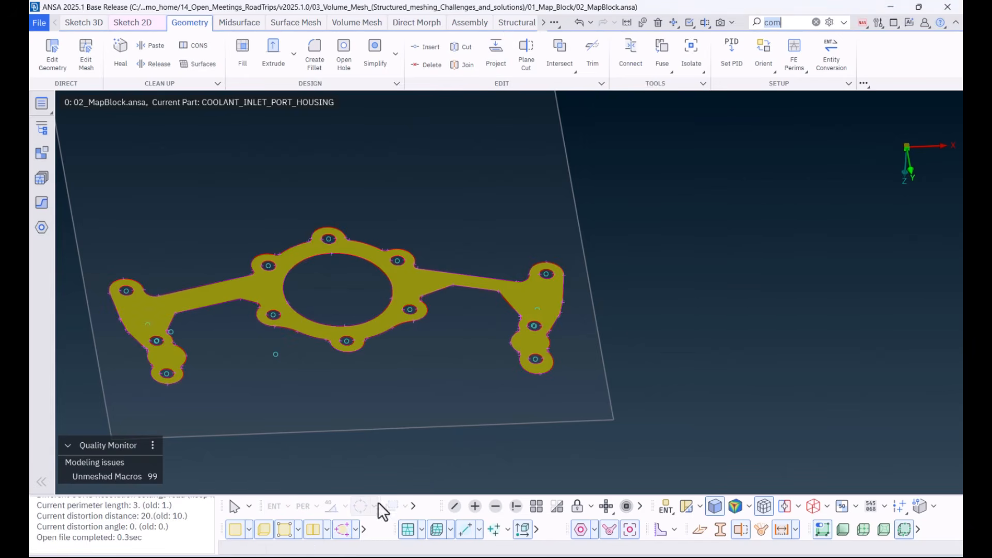
# Step: Hide the curves and points so only the filled face and sketch plane are displayed
pyautogui.click(344, 531)
pyautogui.keyDown('ctrl'); pyautogui.moveTo(364, 378); pyautogui.dragTo(476, 357, button='middle'); pyautogui.keyUp('ctrl')
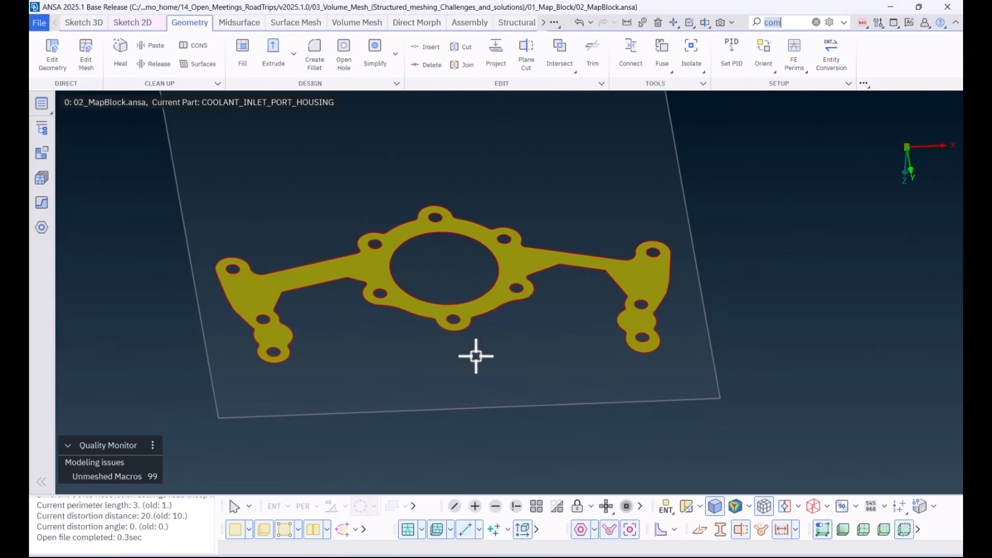
pyautogui.keyDown('ctrl'); pyautogui.moveTo(476, 357); pyautogui.dragTo(475, 354); pyautogui.keyUp('ctrl')
# Step: Extrude the filled housing face into a closed solid shape
pyautogui.click(280, 47)
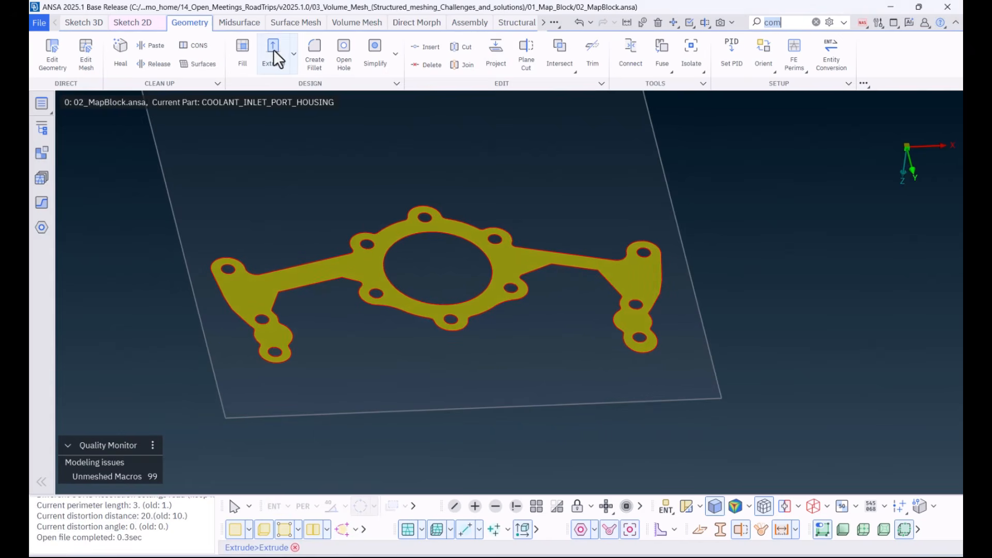
pyautogui.click(517, 250)
pyautogui.middleClick(514, 253)
pyautogui.click(622, 350)
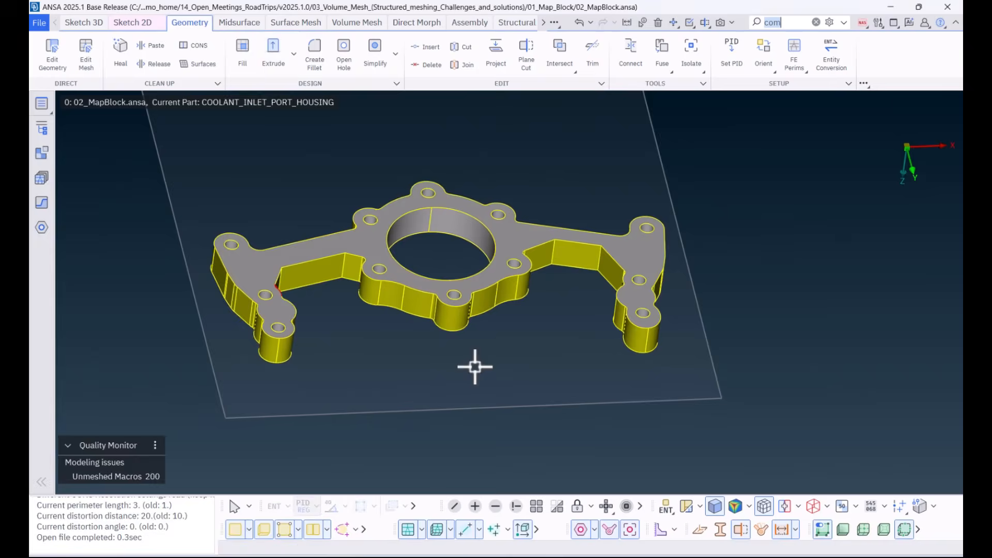
# Step: Heal the geometry of the extruded housing and orient its faces
pyautogui.click(125, 63)
pyautogui.moveTo(248, 279); pyautogui.dragTo(311, 327)
pyautogui.middleClick(313, 327)
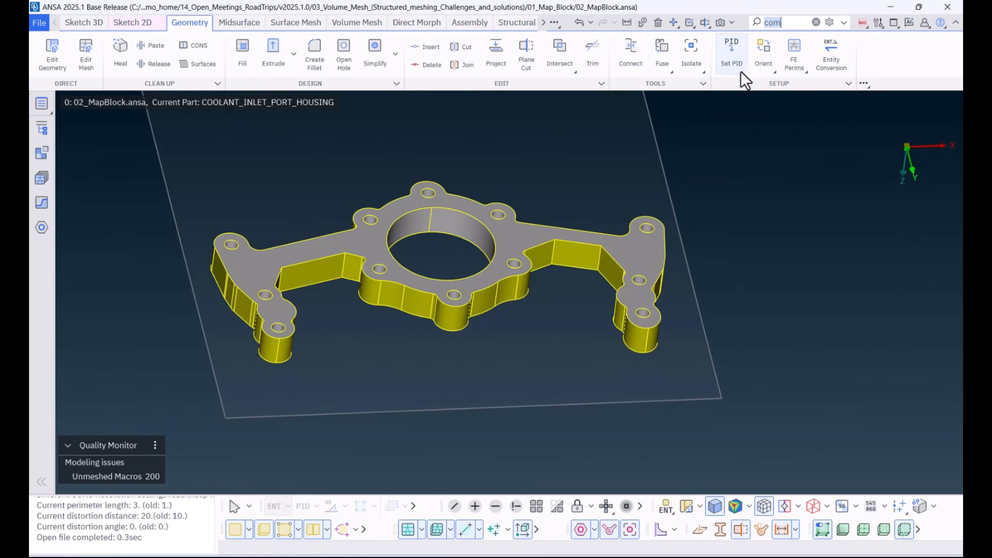
pyautogui.click(762, 63)
pyautogui.click(786, 99)
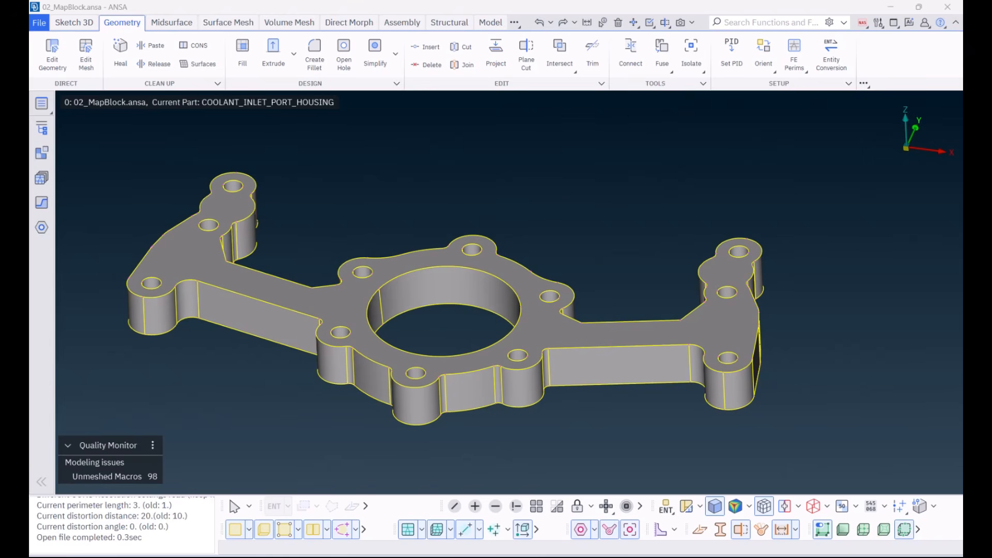
# Step: Plane-cut the housing at about mid-height, normal to a vertical edge of the arm, creating a sketch of the section
pyautogui.click(526, 52)
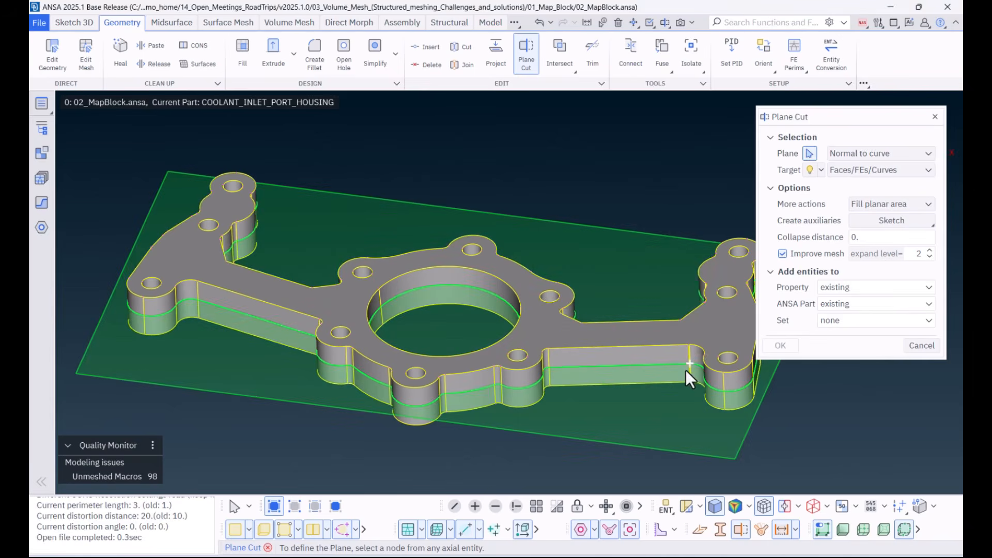
pyautogui.click(687, 371)
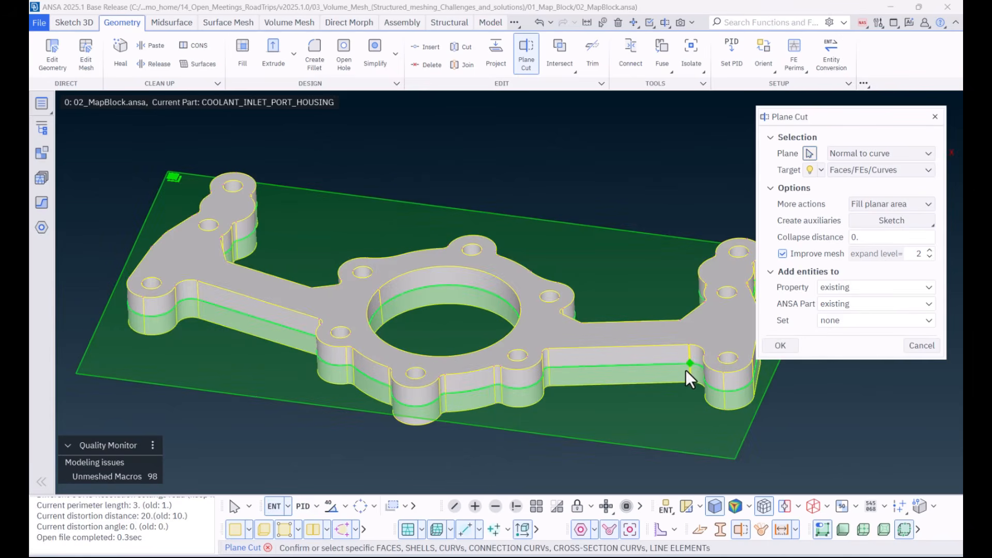
pyautogui.click(879, 219)
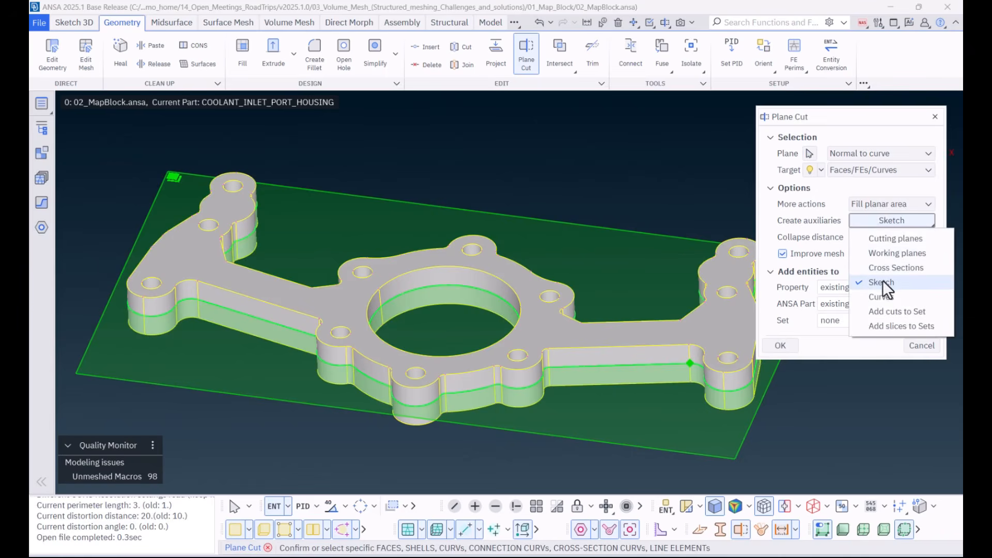
pyautogui.click(885, 220)
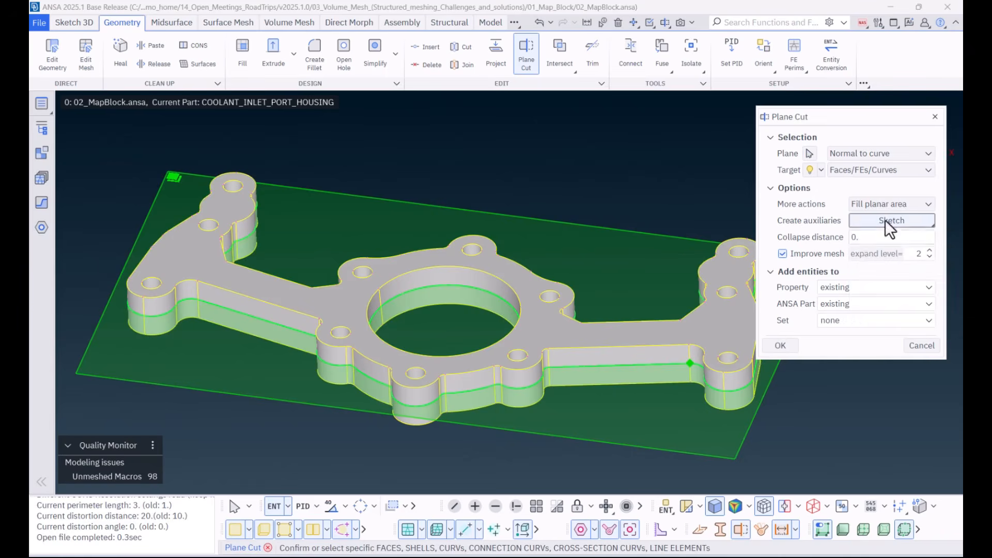
pyautogui.middleClick(829, 419)
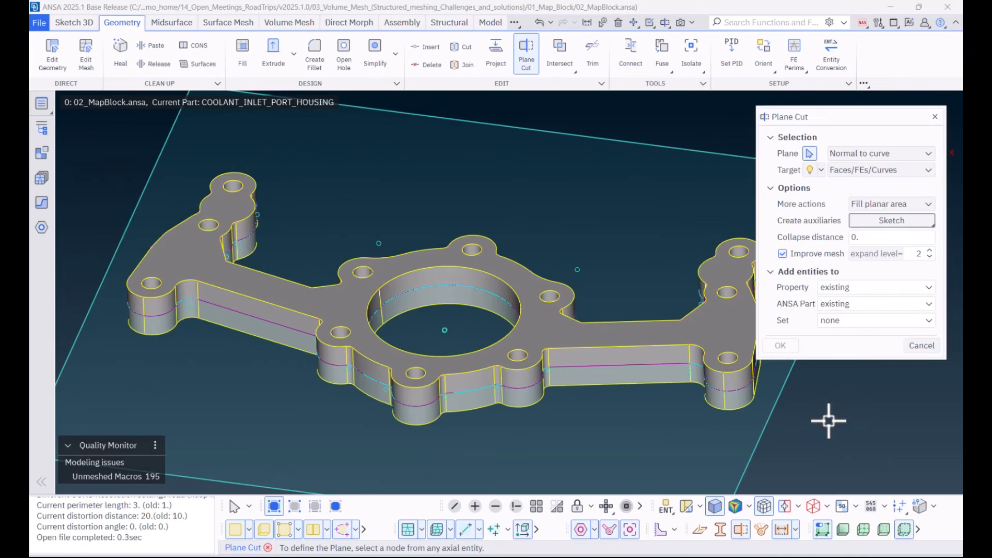
pyautogui.middleClick(829, 419)
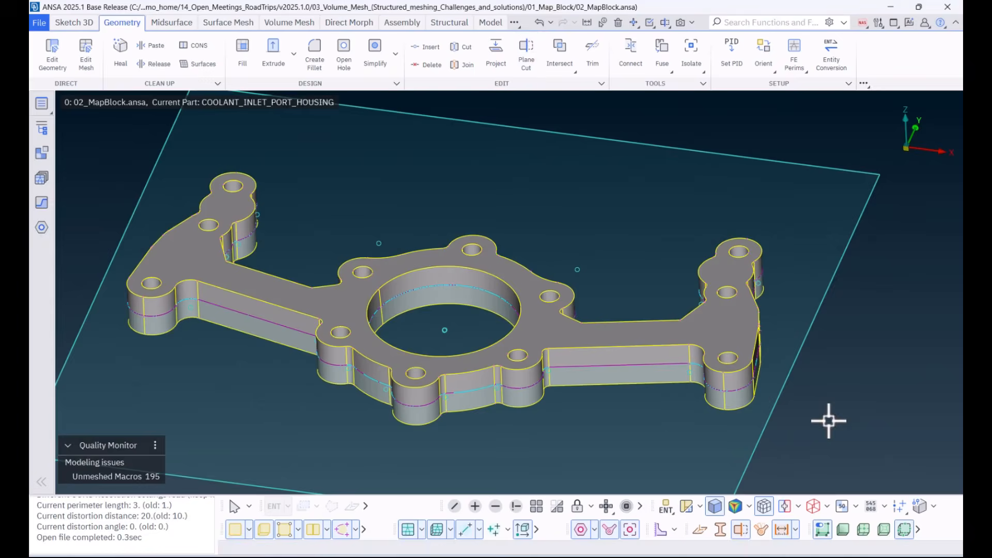
# Step: Hide the housing faces and open the section sketch for 2D editing
pyautogui.click(235, 530)
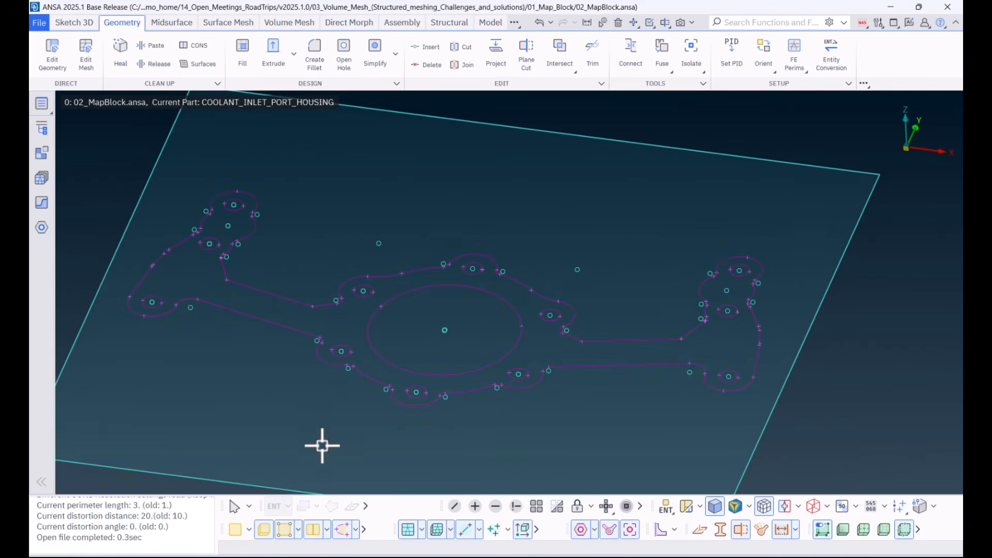
pyautogui.click(77, 24)
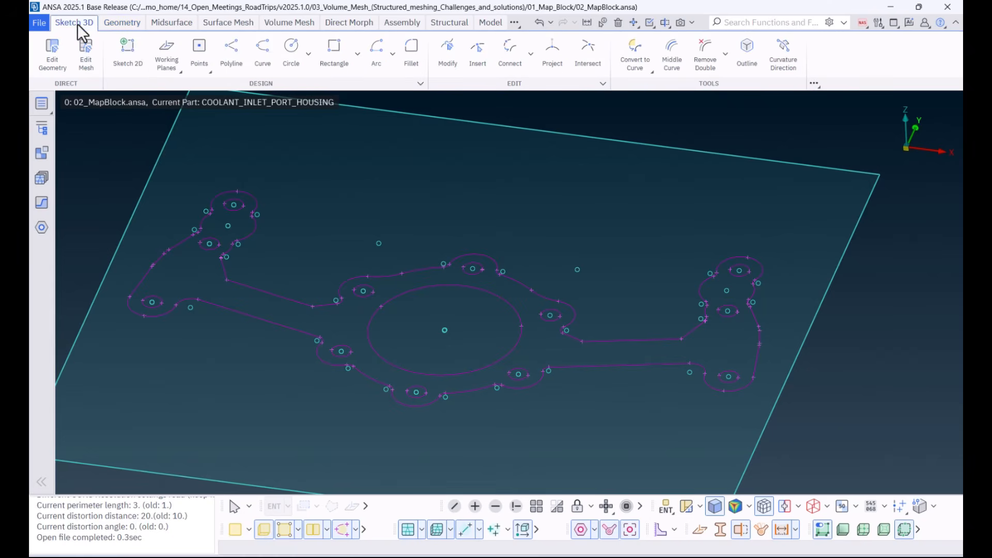
pyautogui.click(128, 55)
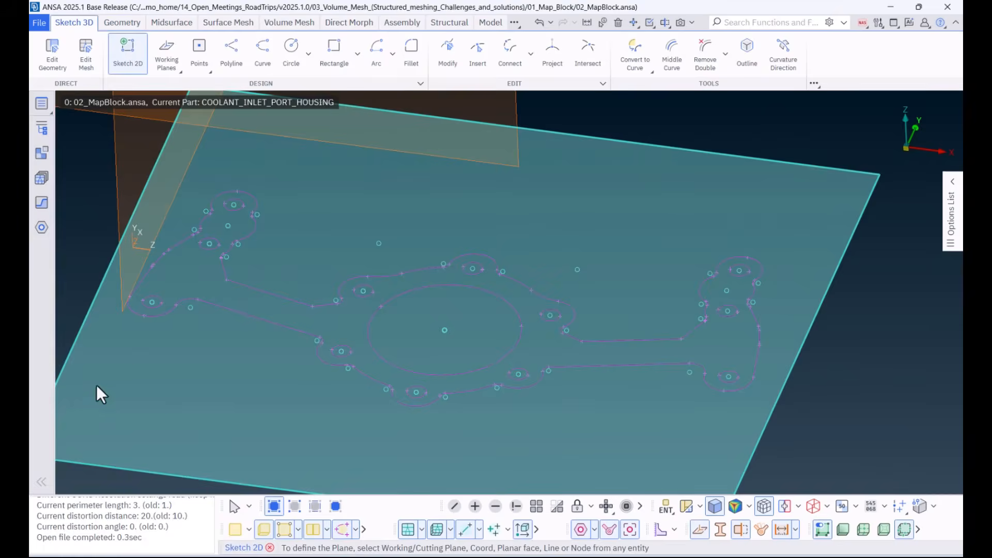
pyautogui.click(90, 398)
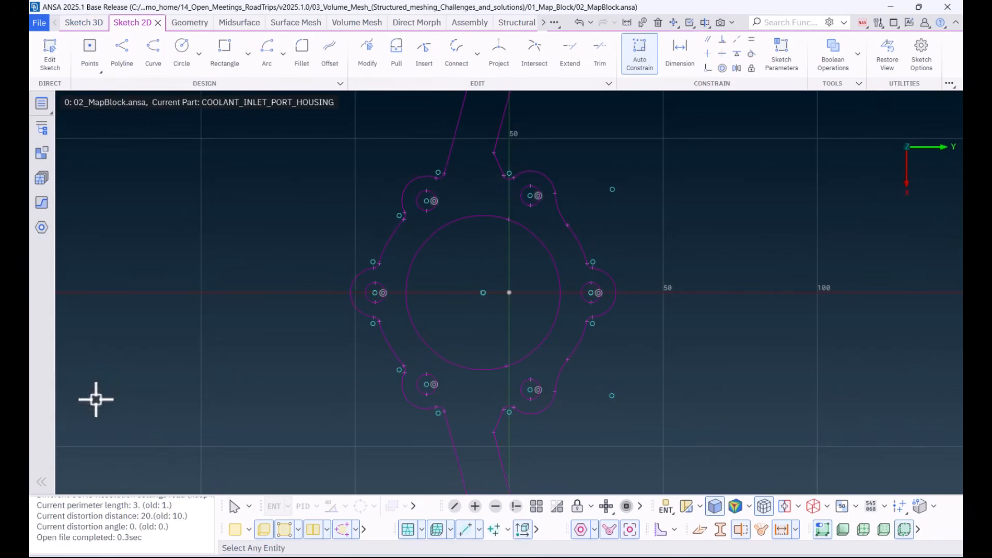
# Step: Add a vertical dimension to the shorter straight edge of the arm and set it to 32
pyautogui.scroll(-1, 438, 260)
pyautogui.keyDown('ctrl'); pyautogui.moveTo(467, 223); pyautogui.dragTo(424, 333, button='middle'); pyautogui.keyUp('ctrl')
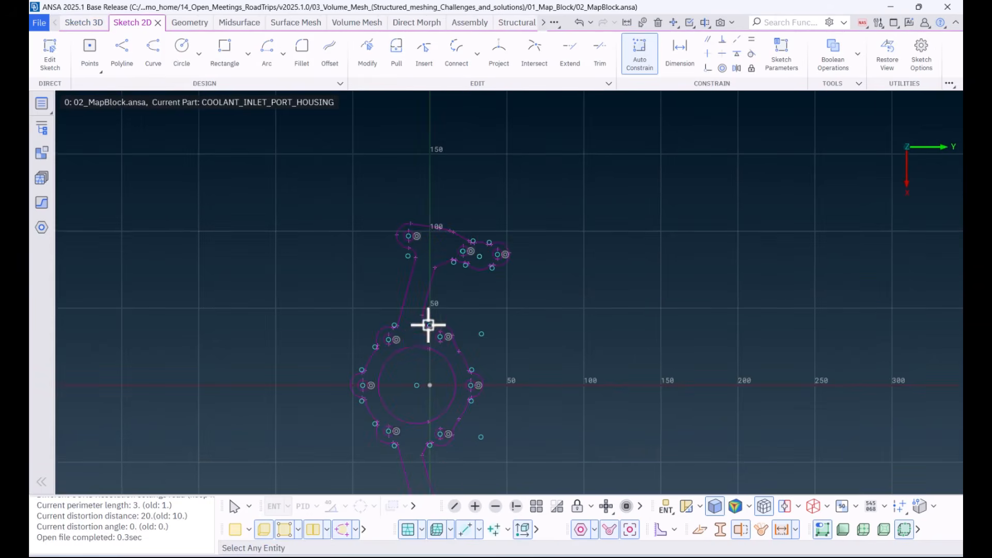
pyautogui.scroll(1, 438, 280)
pyautogui.scroll(-1, 423, 326)
pyautogui.scroll(2, 420, 334)
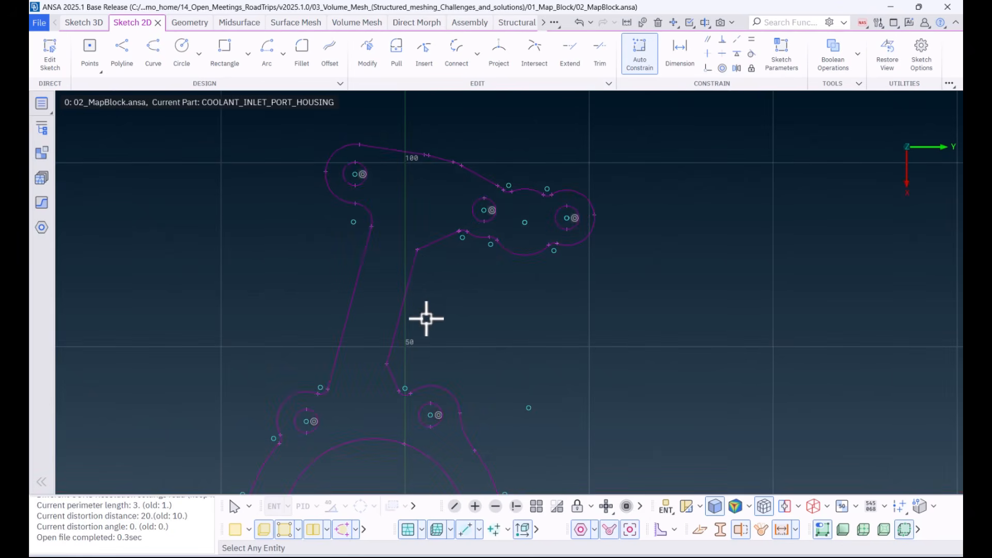
pyautogui.click(679, 60)
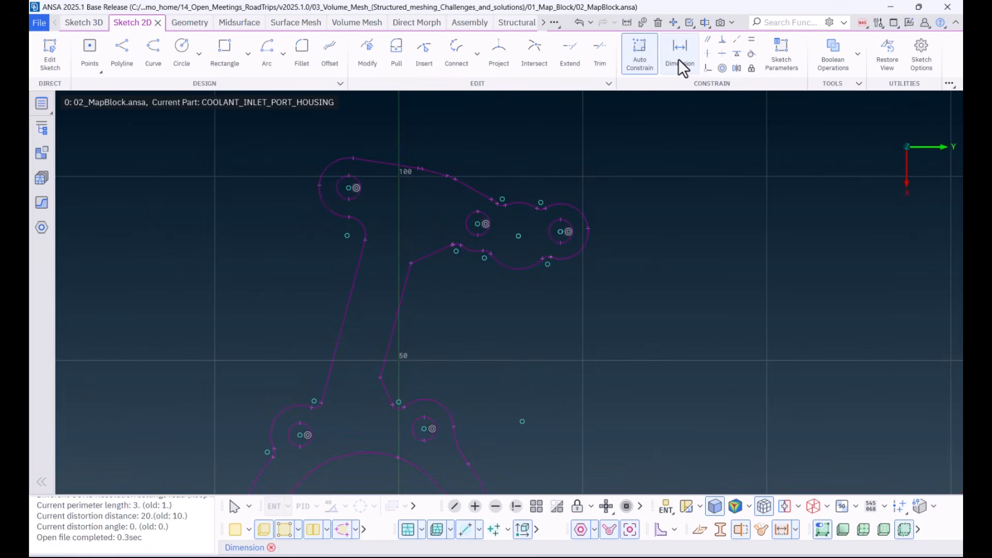
pyautogui.click(399, 324)
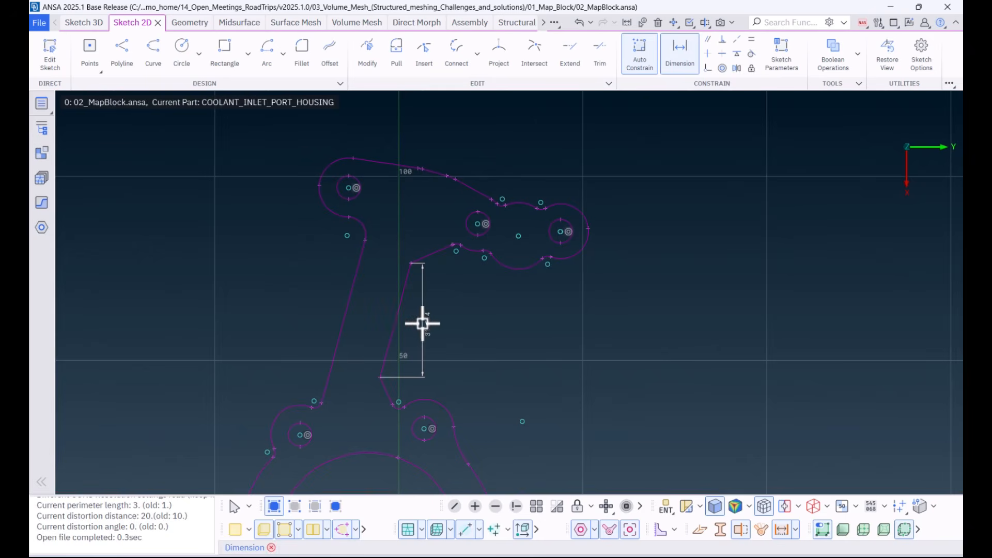
pyautogui.click(424, 324)
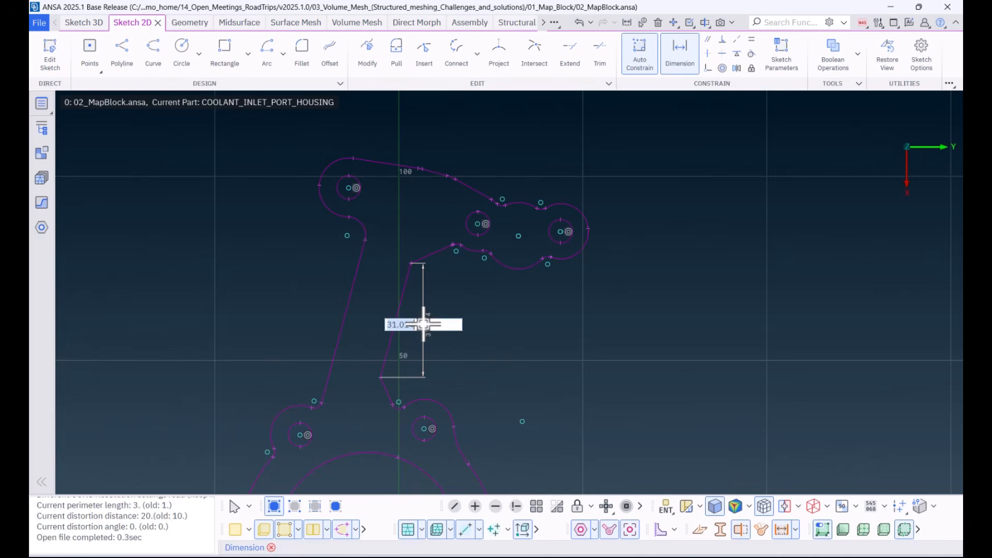
pyautogui.write('30')
pyautogui.press('Return')
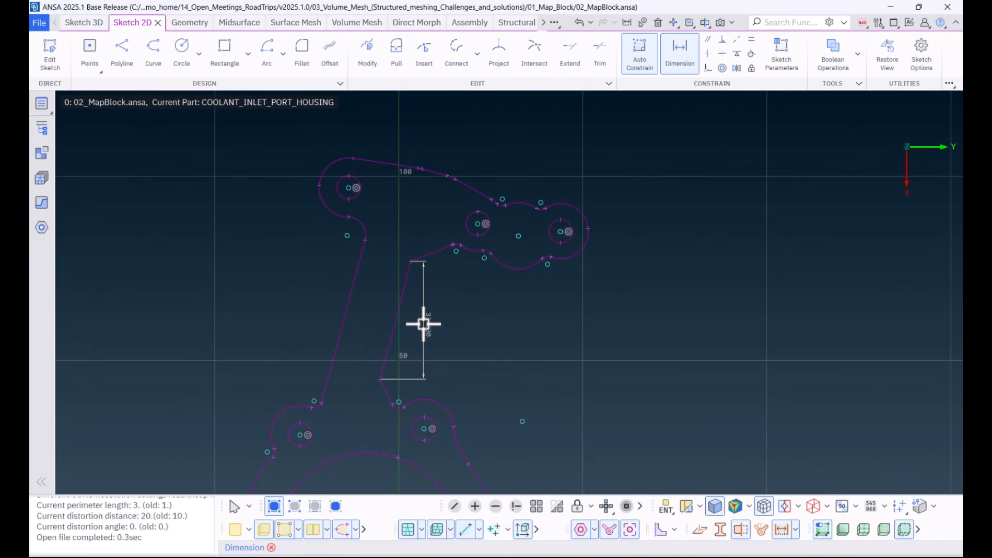
# Step: Add a vertical dimension to the longer straight edge of the same arm and set it to 42
pyautogui.click(342, 318)
pyautogui.click(314, 317)
pyautogui.write('42')
pyautogui.press('Return')
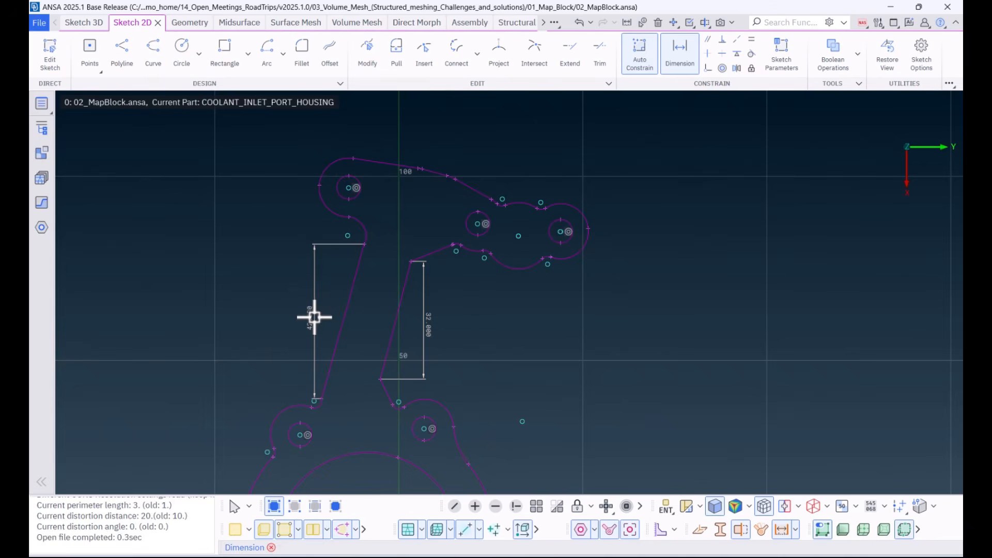
# Step: Dimension the radius of the convex arc between the two neighbouring holes at the arm's end and set it to 10
pyautogui.click(520, 272)
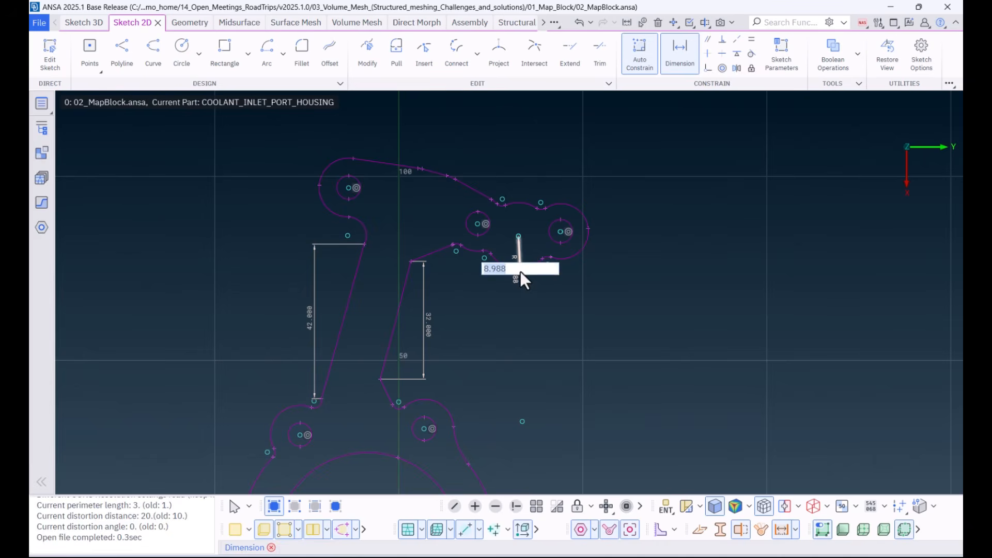
pyautogui.write('10')
pyautogui.press('Return')
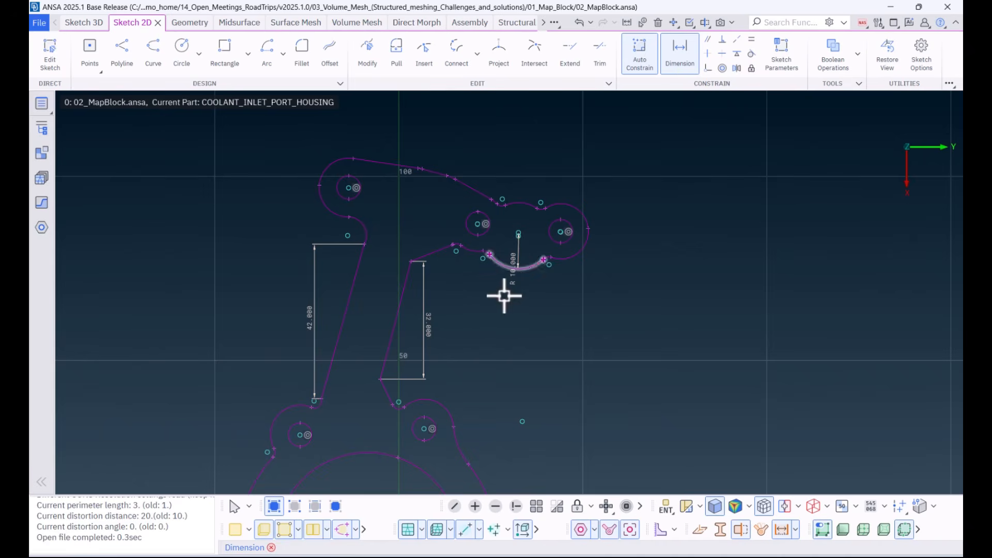
pyautogui.moveTo(505, 297)
pyautogui.keyDown('ctrl'); pyautogui.mouseDown()
pyautogui.moveTo(507, 241)
pyautogui.moveTo(425, 288)
pyautogui.moveTo(454, 312)
pyautogui.mouseUp(); pyautogui.keyUp('ctrl')
pyautogui.press('Escape')
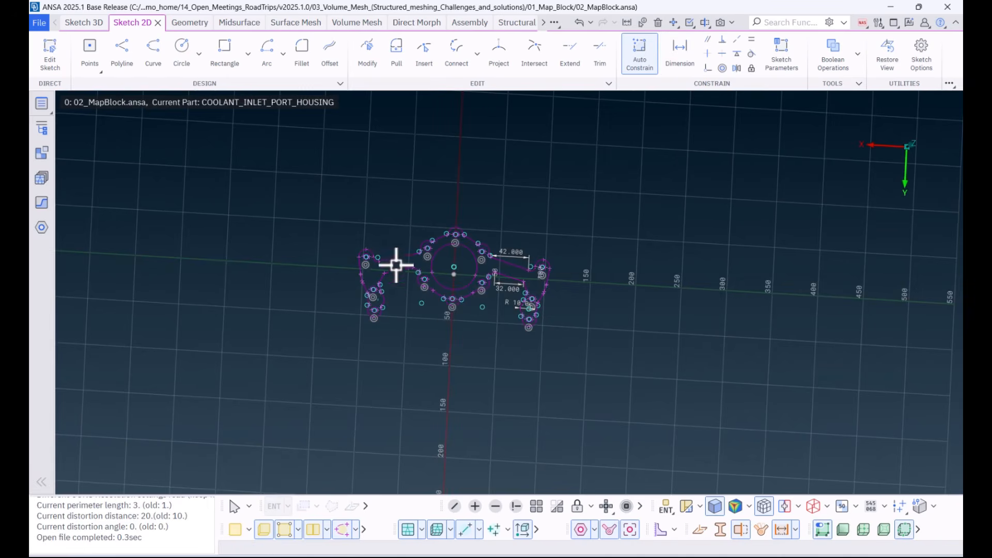
# Step: Select the opposite arm's longer straight line for moving and define the translation from the shorter line's outer corner to the longer line's outer endpoint
pyautogui.scroll(6, 397, 268)
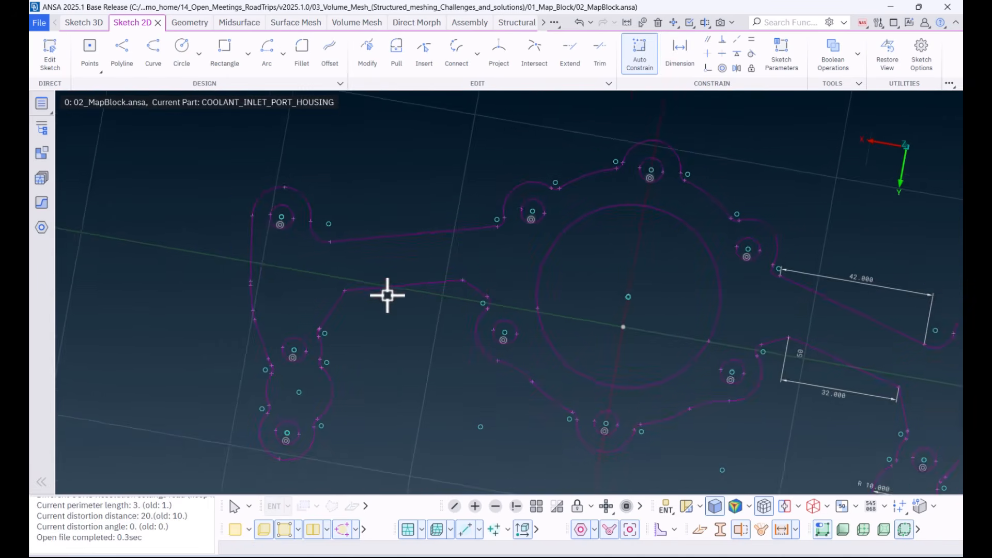
pyautogui.keyDown('ctrl'); pyautogui.moveTo(388, 295); pyautogui.dragTo(379, 345, button='right'); pyautogui.keyUp('ctrl')
pyautogui.keyDown('ctrl'); pyautogui.moveTo(378, 348); pyautogui.dragTo(387, 359, button='middle'); pyautogui.keyUp('ctrl')
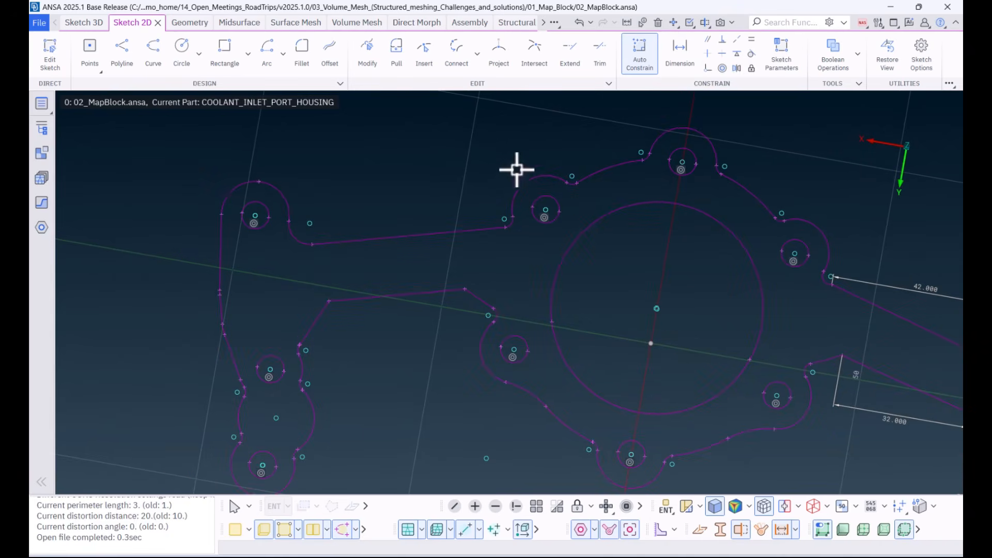
pyautogui.click(188, 22)
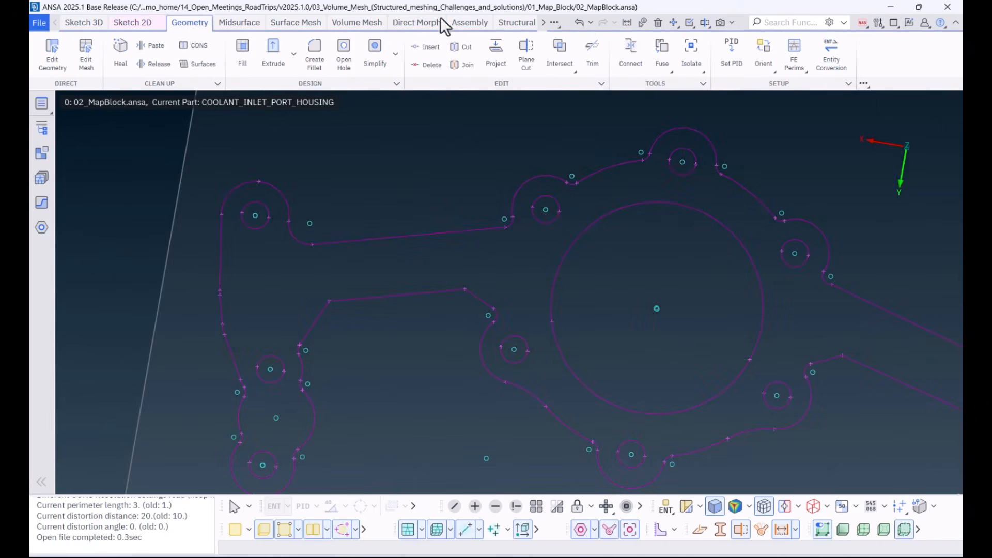
pyautogui.click(674, 24)
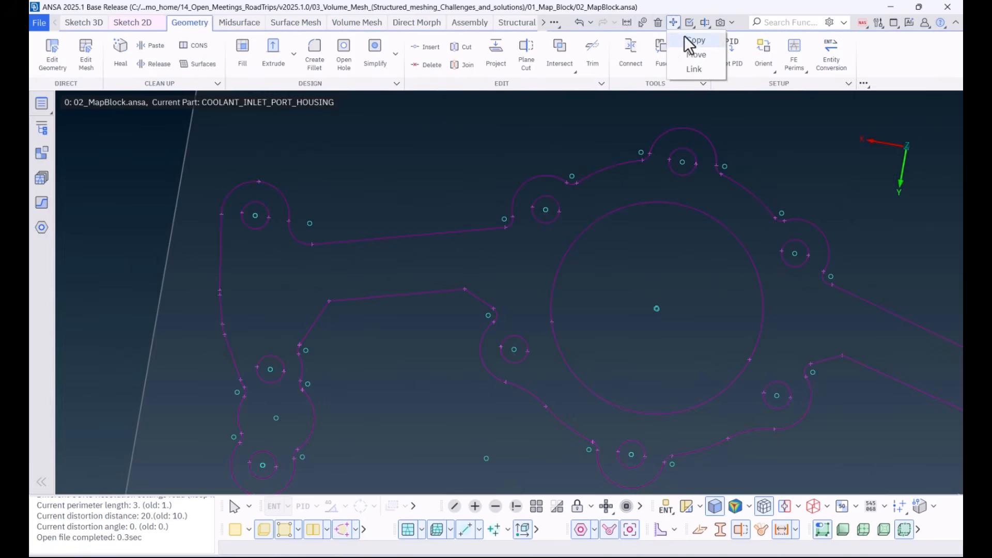
pyautogui.click(695, 53)
pyautogui.moveTo(359, 175); pyautogui.dragTo(163, 160)
pyautogui.click(412, 235)
pyautogui.click(411, 235)
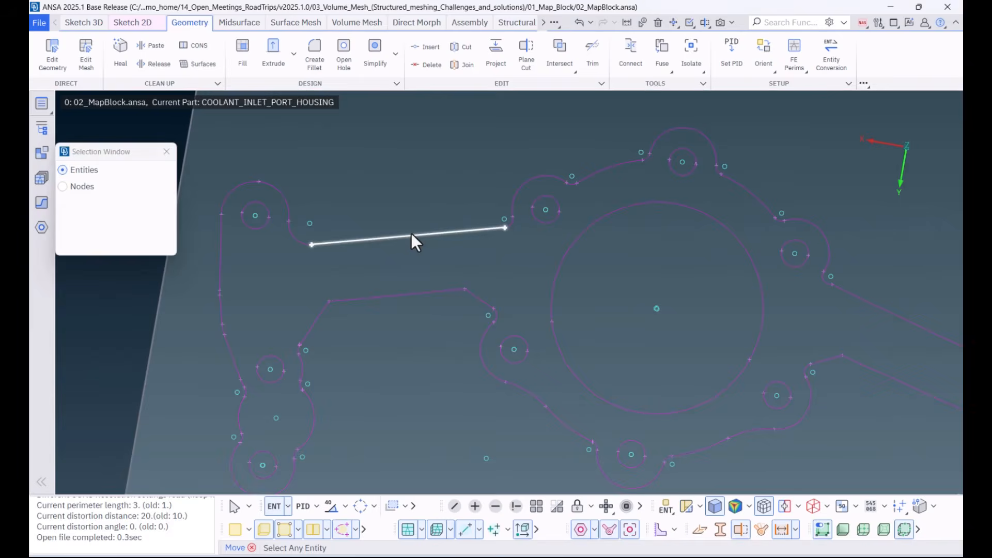
pyautogui.middleClick(396, 326)
pyautogui.scroll(3, 395, 325)
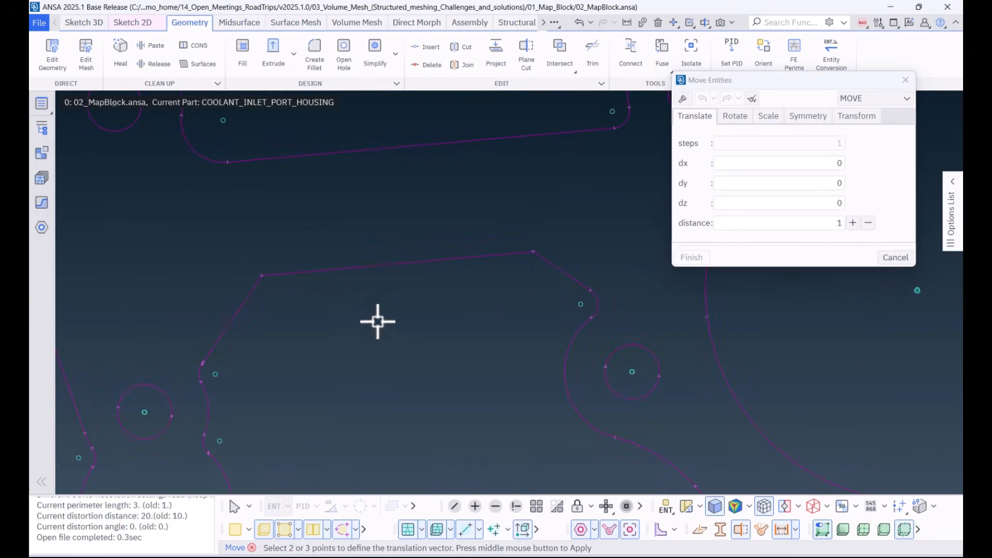
pyautogui.click(262, 275)
pyautogui.click(227, 163)
pyautogui.scroll(-3, 320, 258)
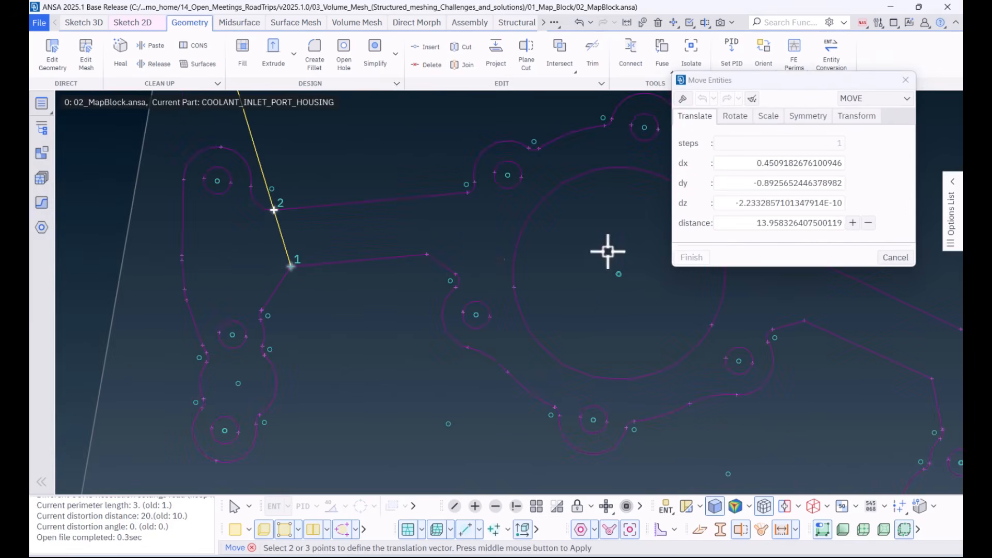
# Step: Set the move distance to 1, shift the line back and forth along the vector, and finish it one step nearer the arm's other edge
pyautogui.moveTo(731, 224); pyautogui.dragTo(860, 225)
pyautogui.write('1')
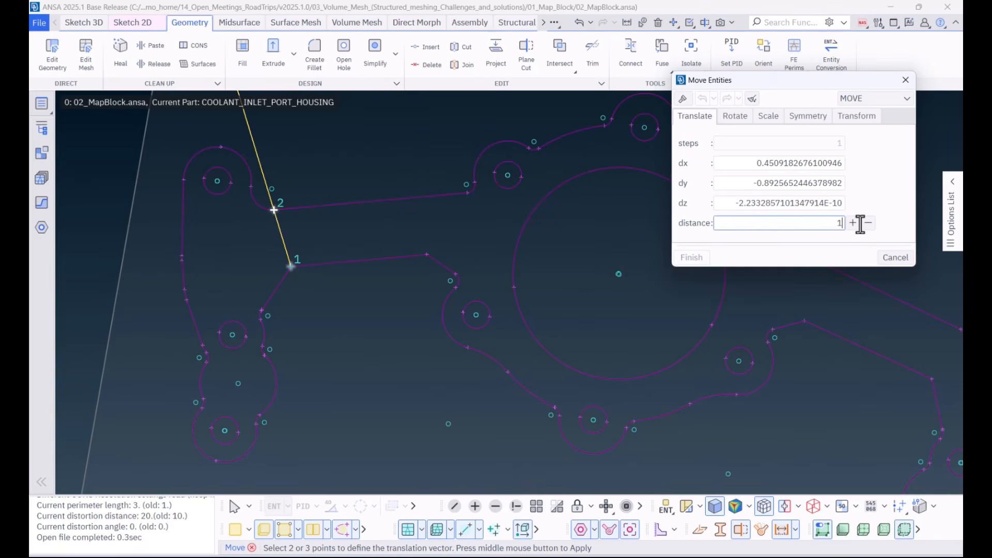
pyautogui.click(853, 222)
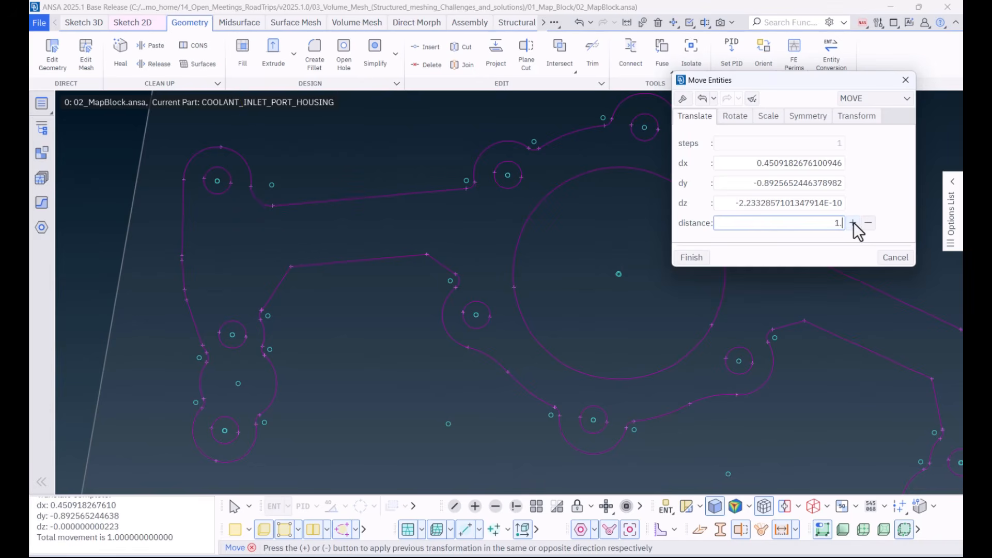
pyautogui.click(868, 223)
pyautogui.click(856, 222)
pyautogui.click(863, 224)
pyautogui.click(692, 258)
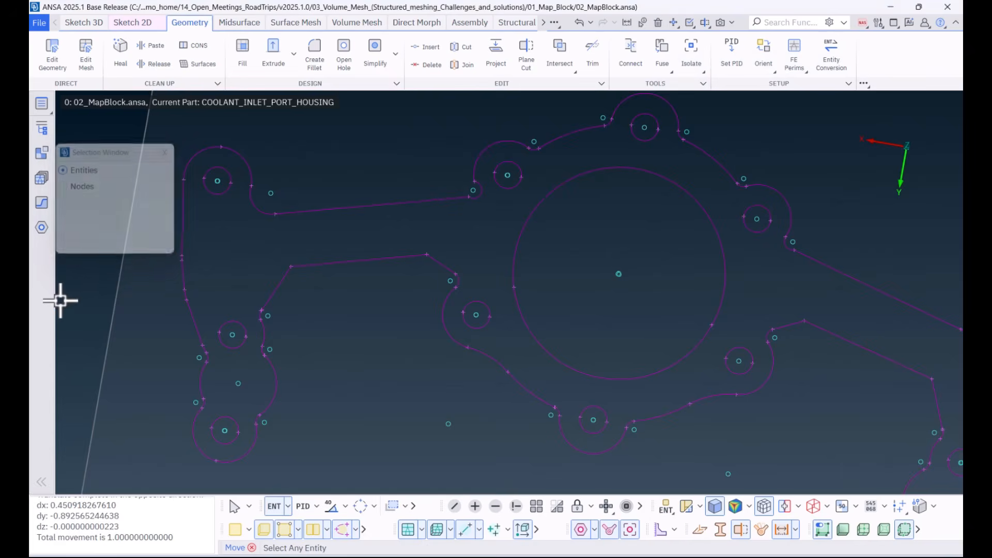
pyautogui.middleClick(61, 300)
pyautogui.scroll(-5, 277, 283)
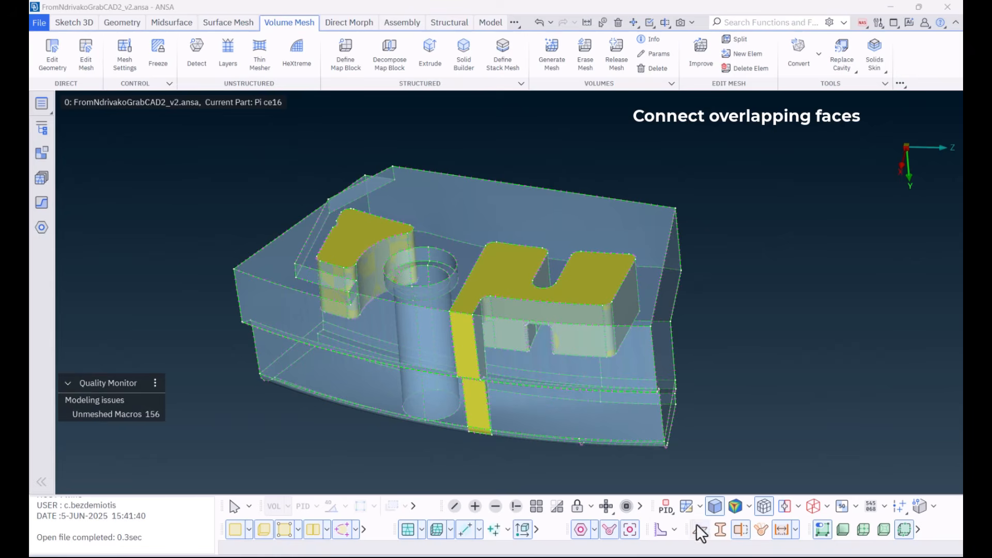
# Step: Display the new model by property and examine its overlapping bodies by hiding the surrounding block, inverting the visibility and showing everything again
pyautogui.click(687, 509)
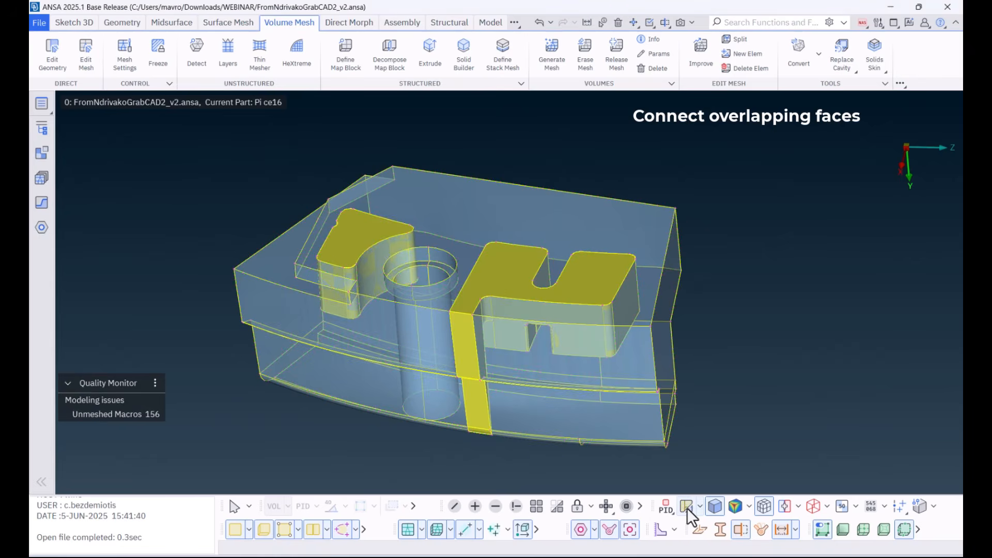
pyautogui.click(496, 506)
pyautogui.click(559, 427)
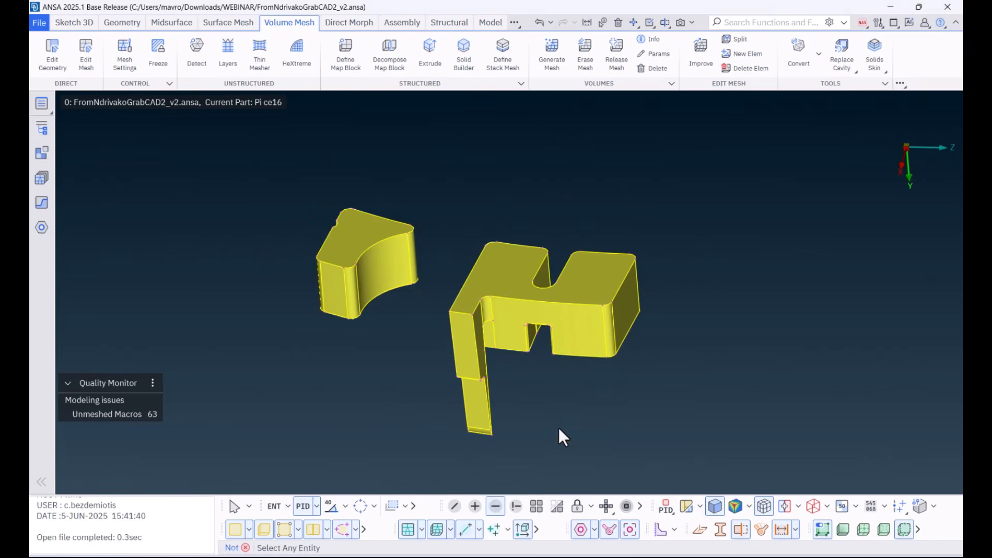
pyautogui.click(557, 506)
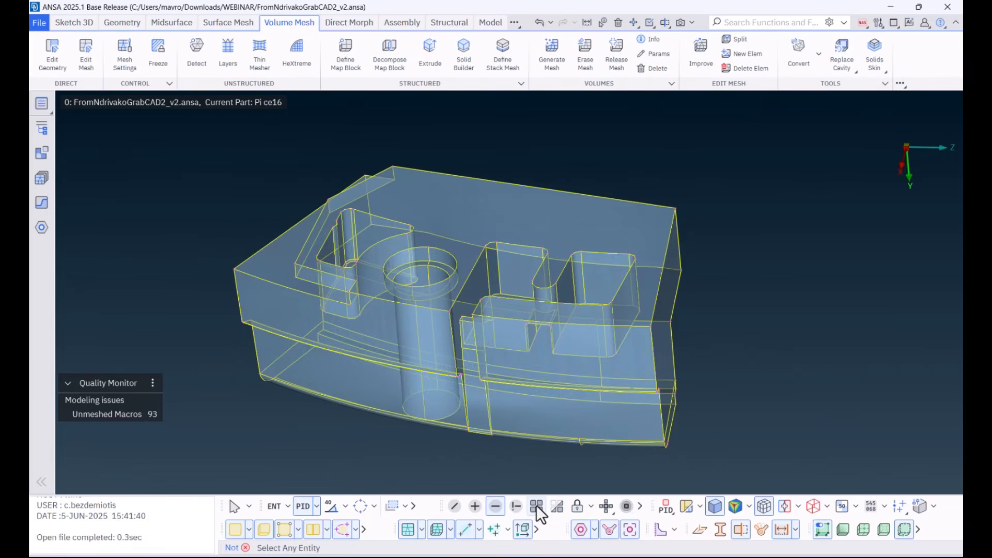
pyautogui.click(537, 507)
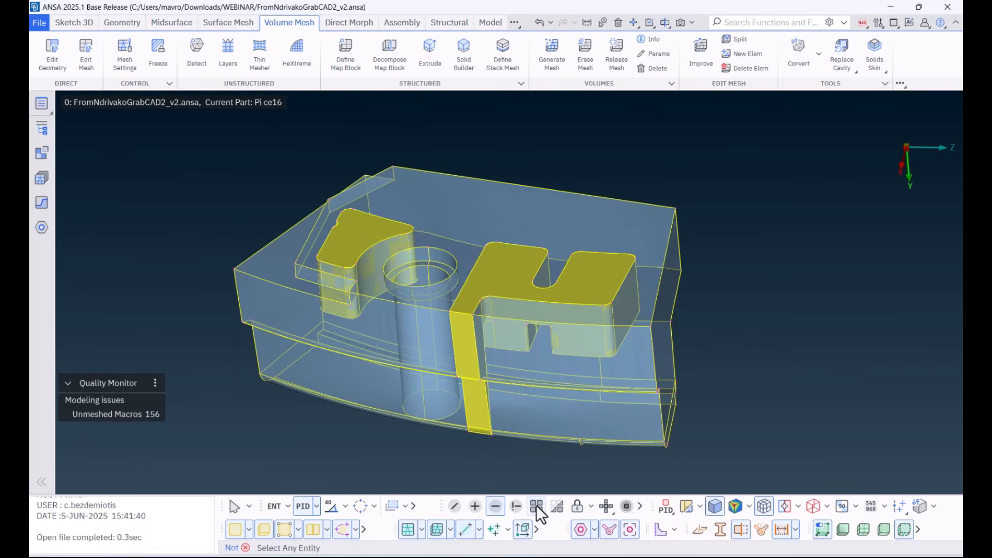
# Step: Connect the visible faces with Fine (0.05) distances, keeping one of each overlapping pair and adding new entities to a newly created property
pyautogui.click(122, 22)
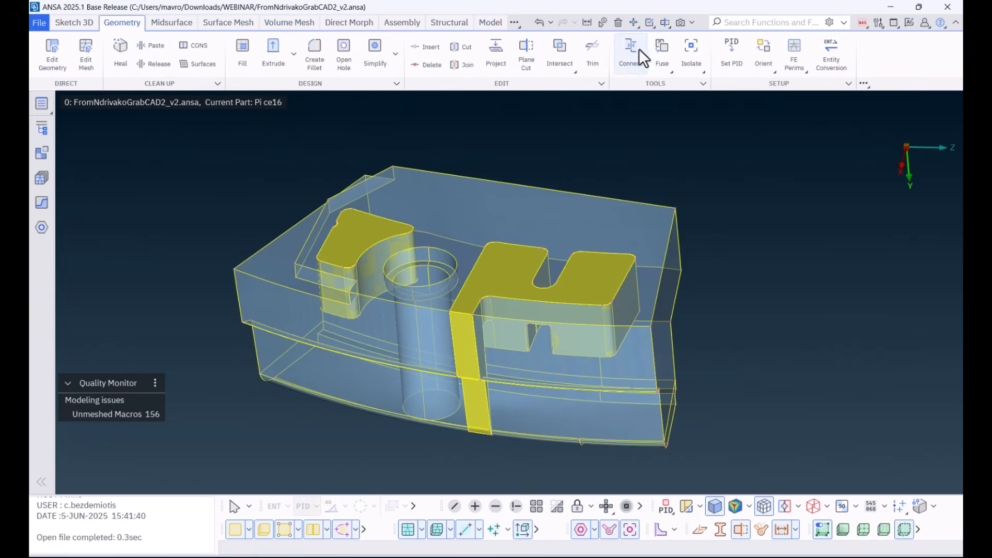
pyautogui.click(626, 57)
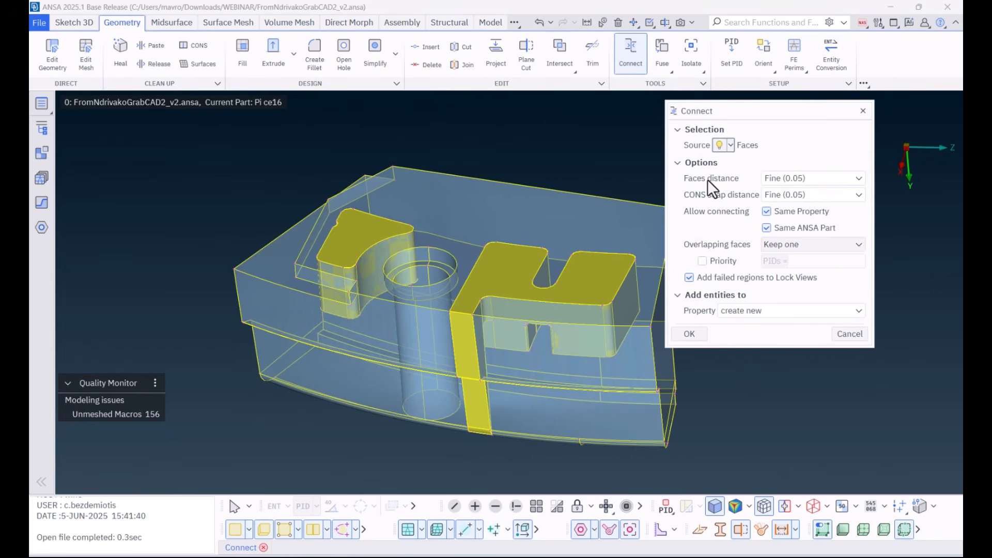
pyautogui.moveTo(708, 179)
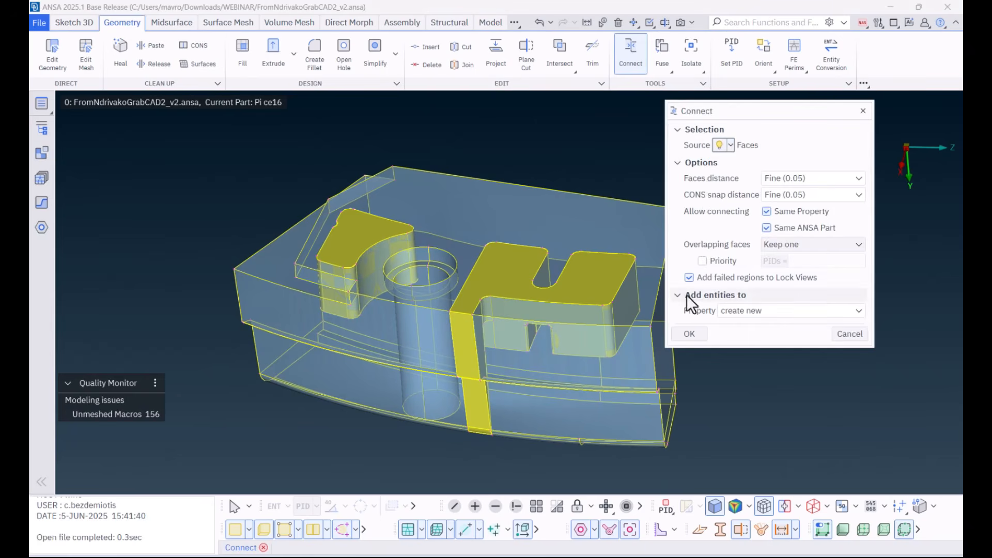
pyautogui.click(860, 309)
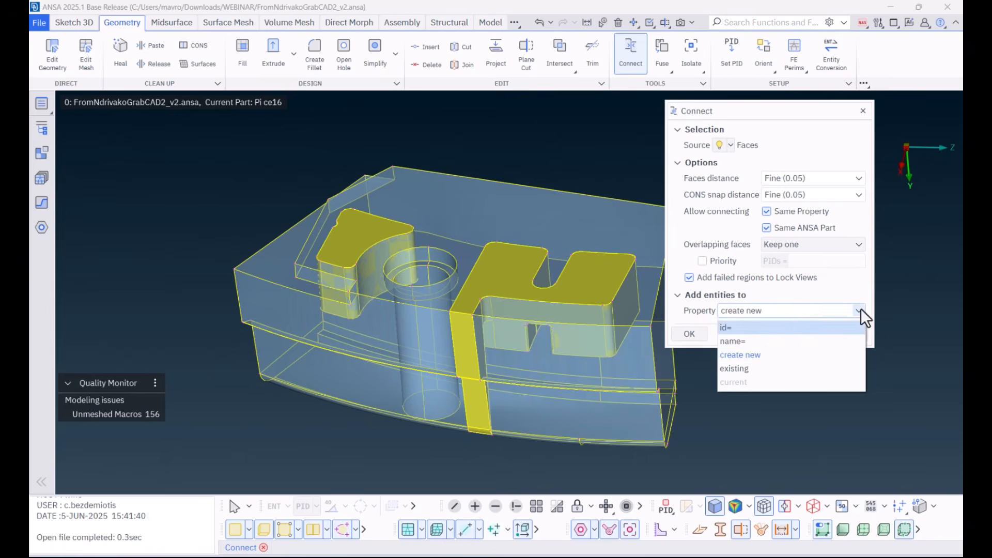
pyautogui.click(756, 354)
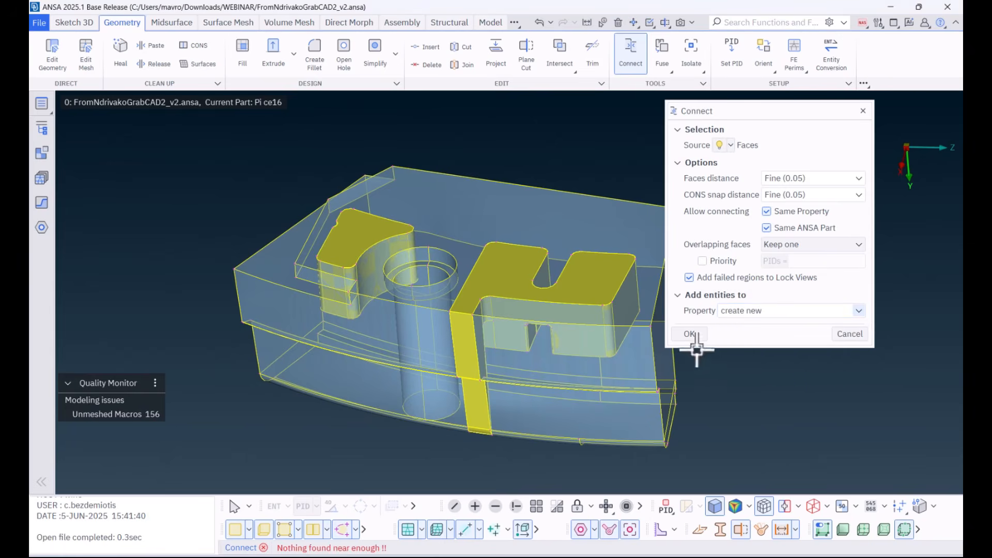
pyautogui.click(691, 334)
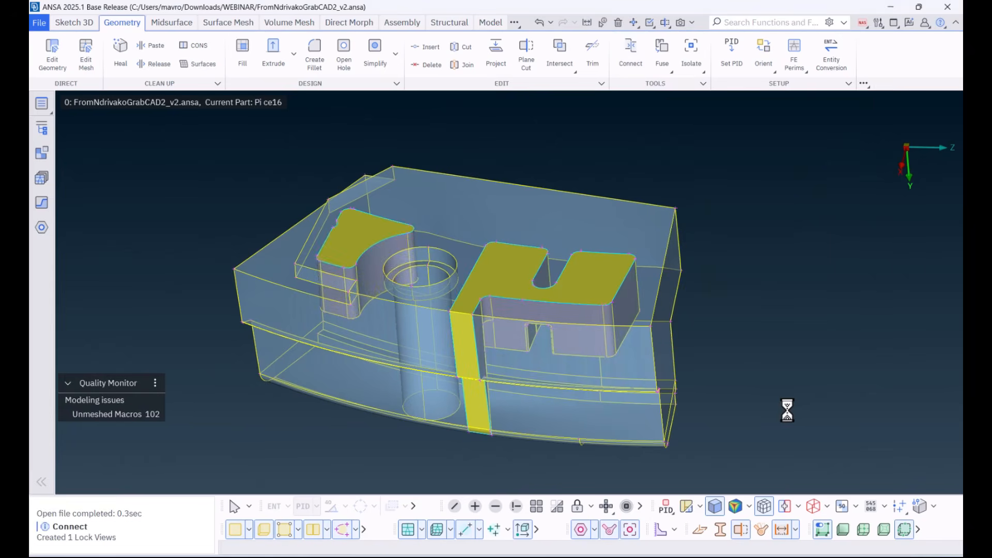
# Step: Copy the mesh parameters and quality criteria of the batch meshing scenario's Default_Session to the current mesh settings
pyautogui.click(39, 180)
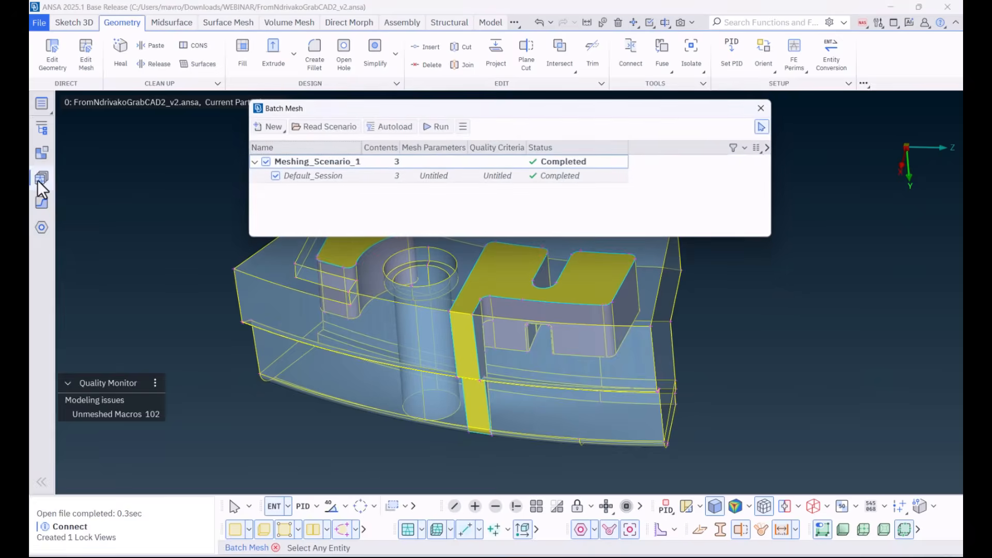
pyautogui.rightClick(425, 176)
pyautogui.moveTo(495, 201)
pyautogui.click(644, 200)
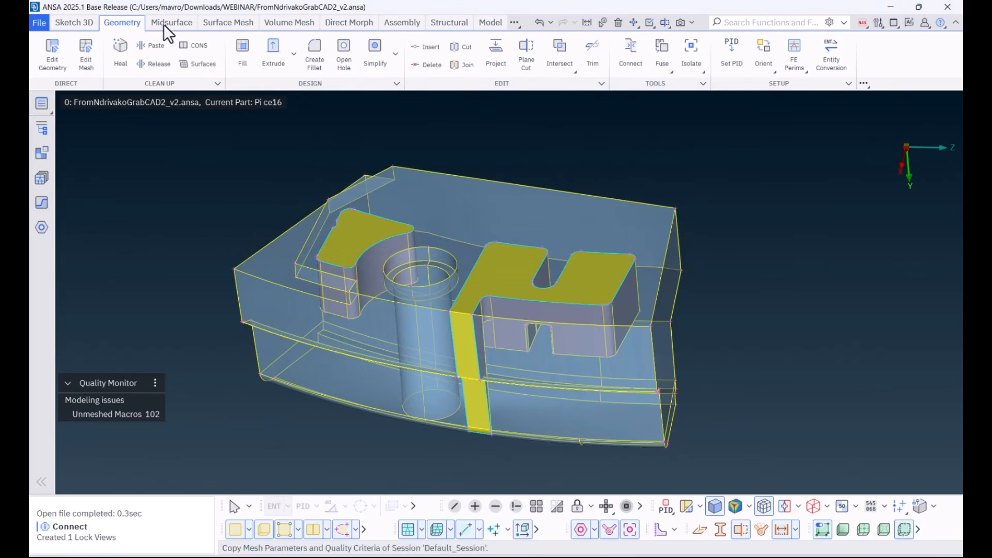
# Step: Generate a first-order tria batch mesh on all macros with solid modelling and variable sizing from 0.5 to 2
pyautogui.click(208, 24)
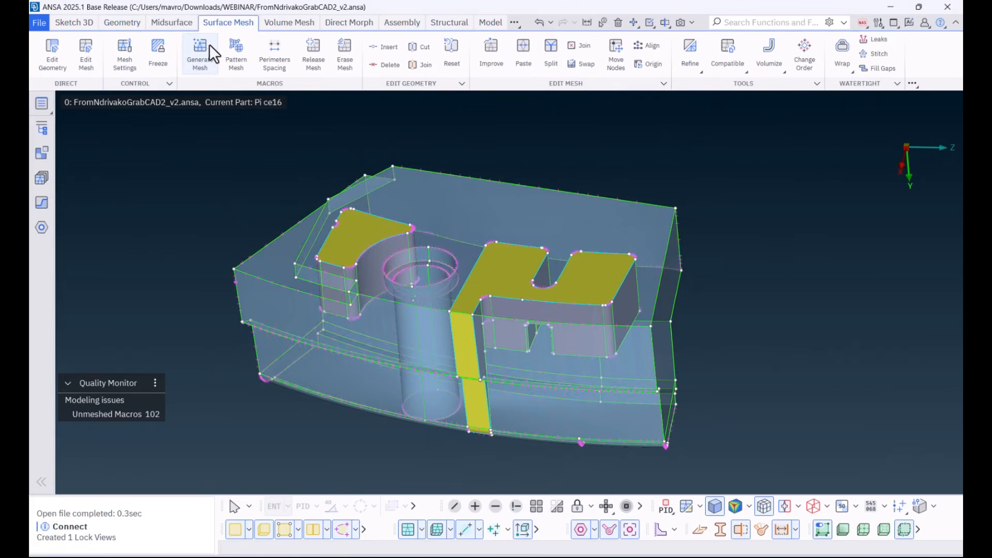
pyautogui.click(201, 61)
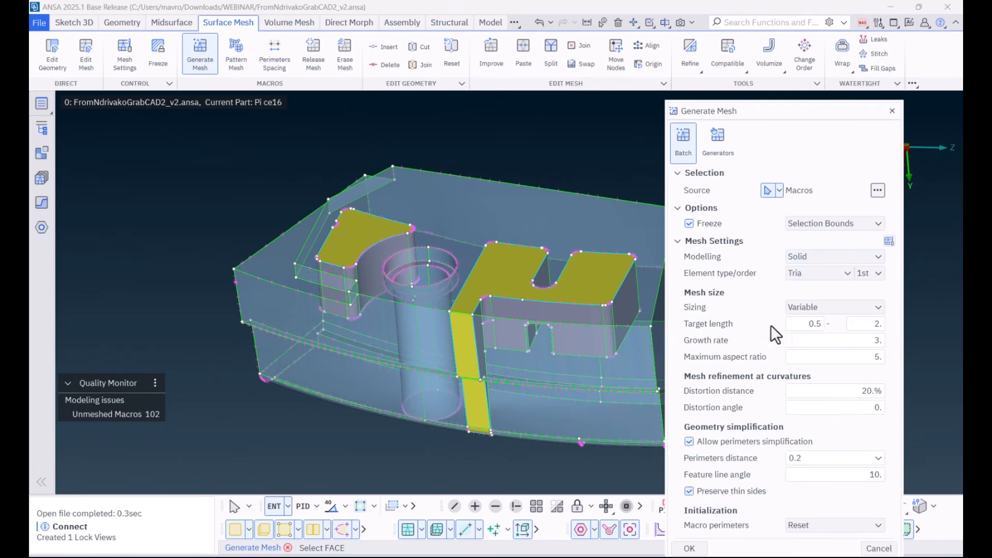
pyautogui.hotkey('ctrl', 'a')
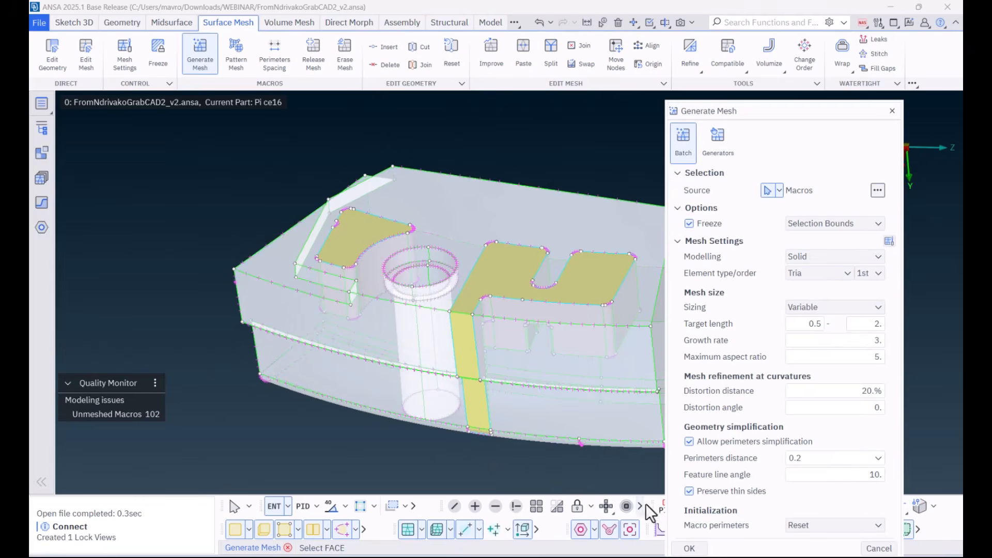
pyautogui.click(691, 548)
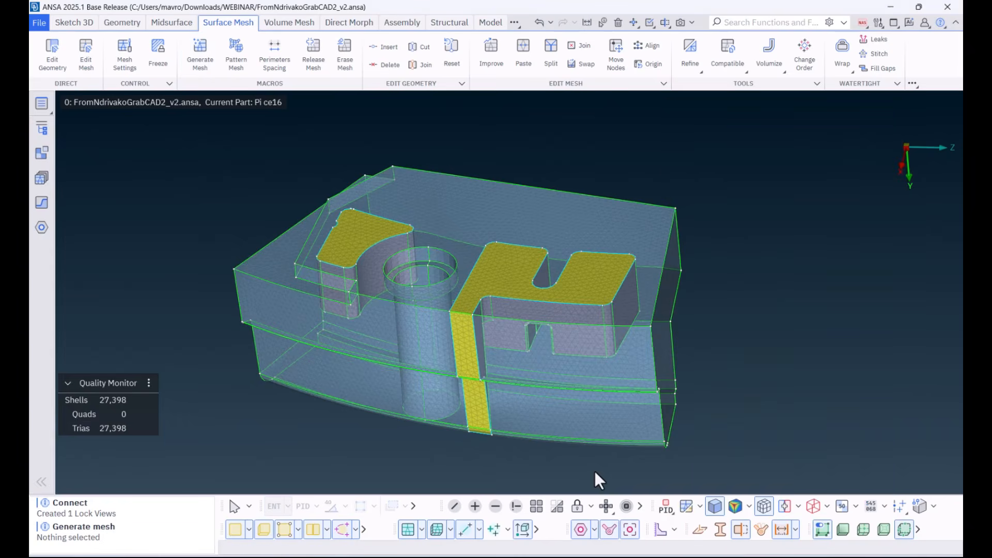
# Step: Open the volumes list and detect volumes from the visible faces and shells, creating a new property and ANSA part per volume
pyautogui.click(45, 110)
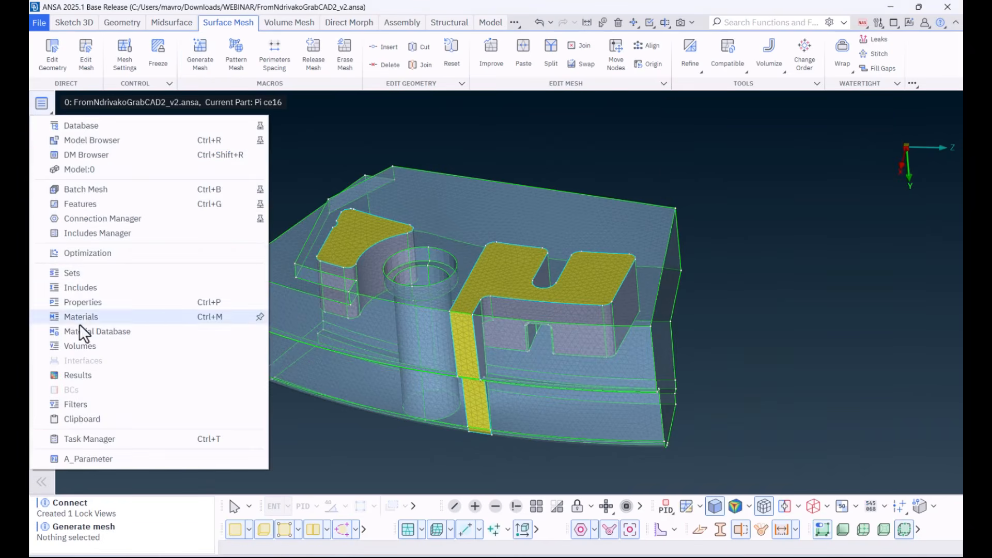
pyautogui.click(76, 343)
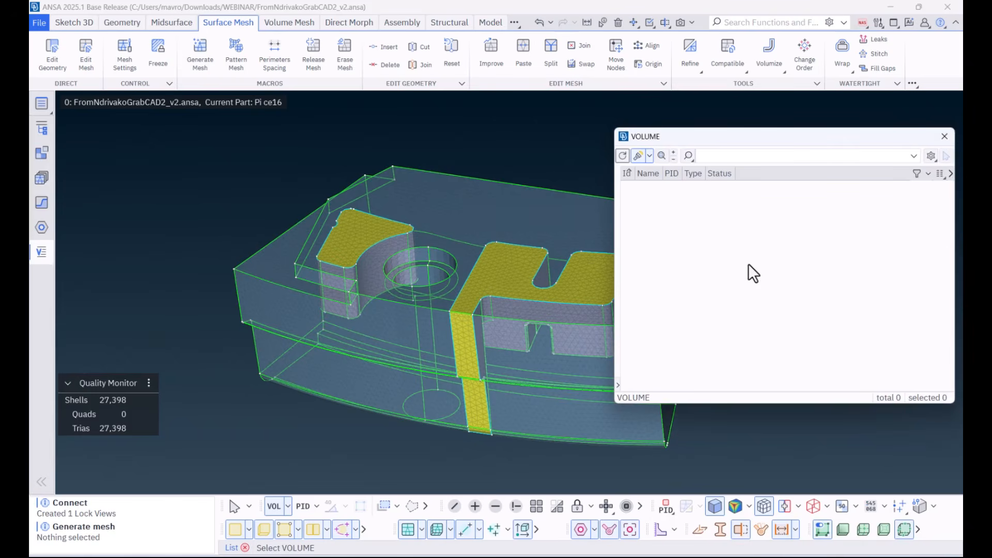
pyautogui.doubleClick(803, 136)
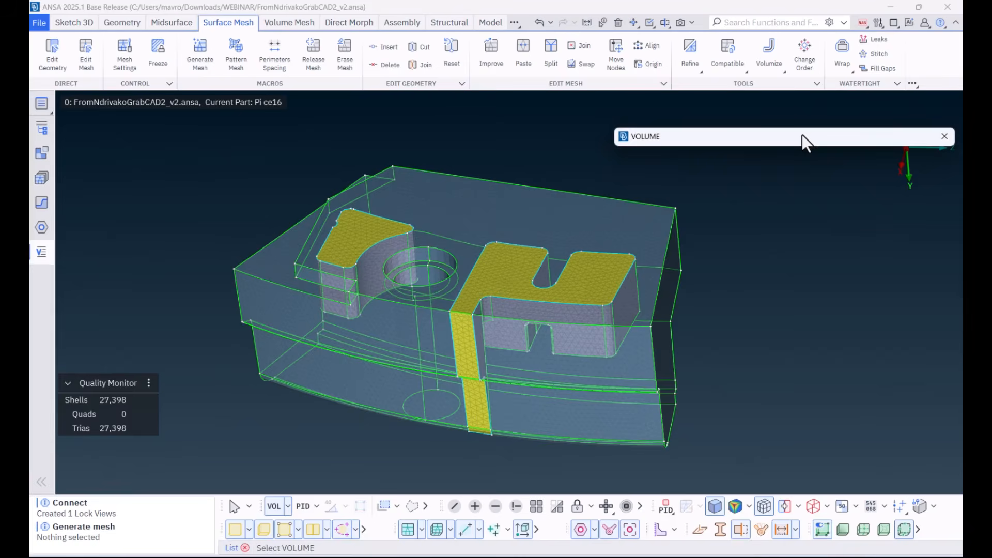
pyautogui.click(277, 23)
pyautogui.click(196, 62)
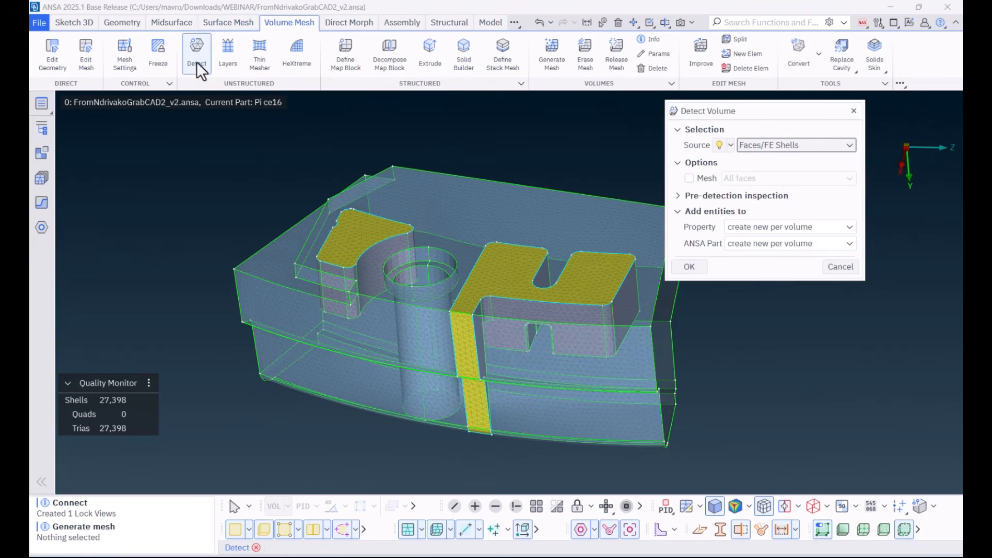
pyautogui.click(731, 144)
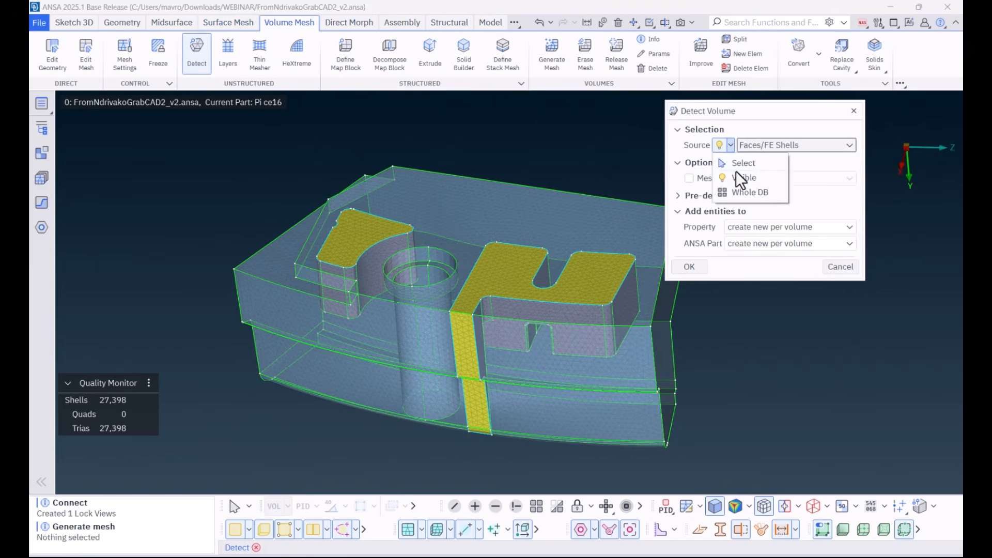
pyautogui.click(736, 175)
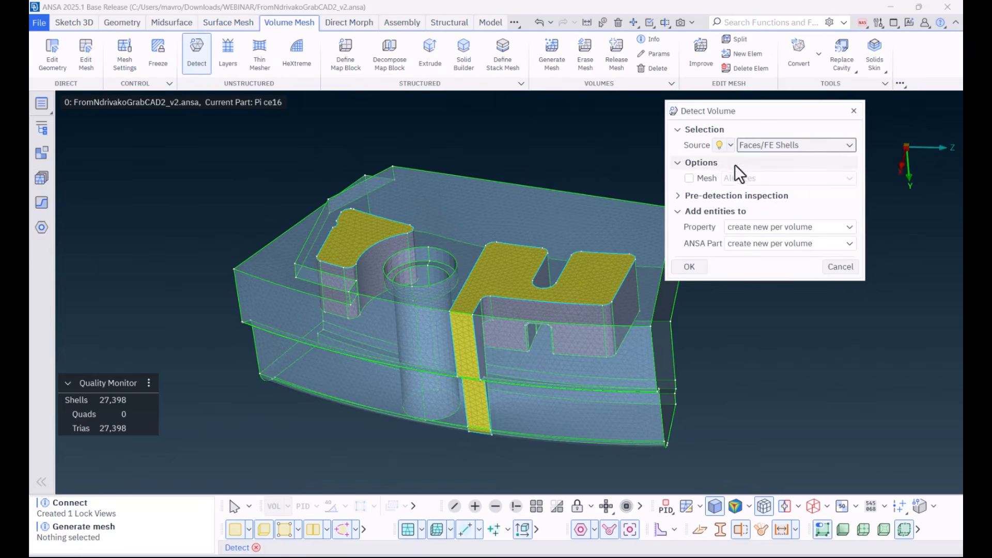
pyautogui.click(695, 268)
# Step: Highlight each detected volume in turn, select all of them in the list and generate their volume mesh
pyautogui.click(690, 216)
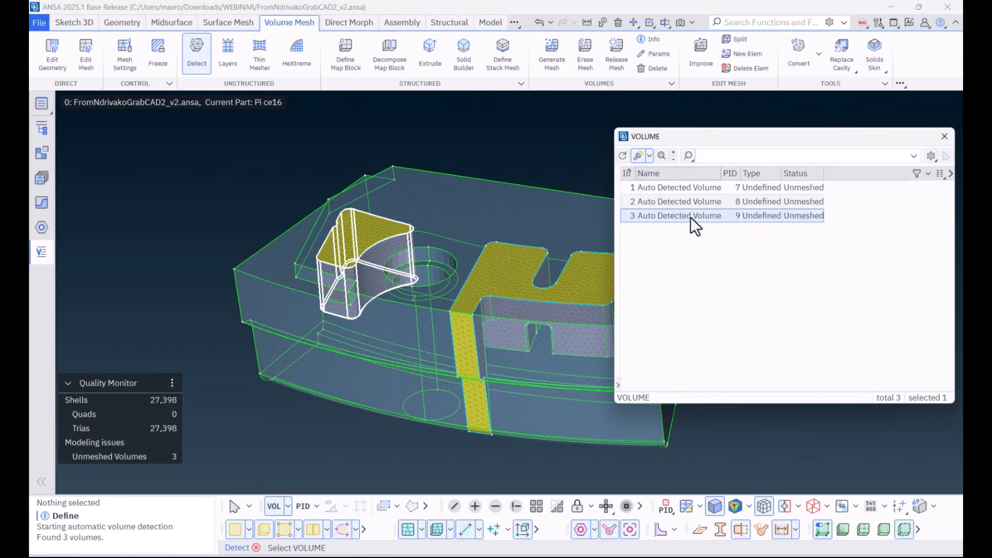
pyautogui.click(690, 203)
pyautogui.click(690, 187)
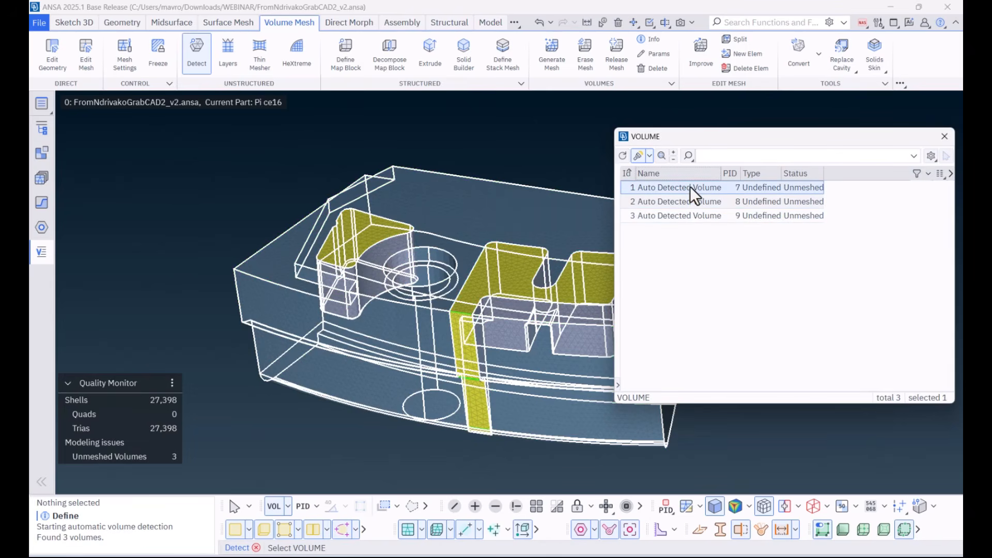
pyautogui.hotkey('ctrl', 'a')
pyautogui.rightClick(690, 187)
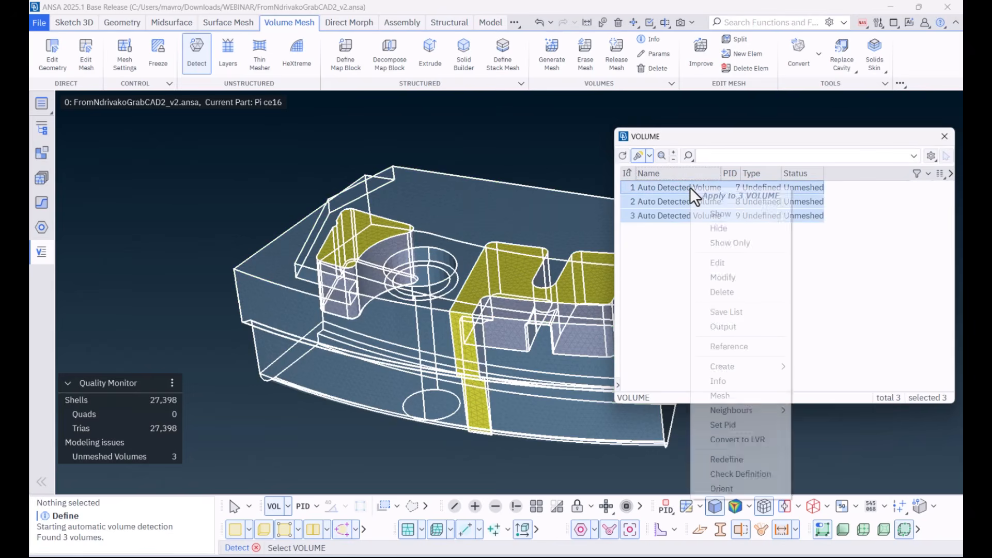
pyautogui.click(721, 396)
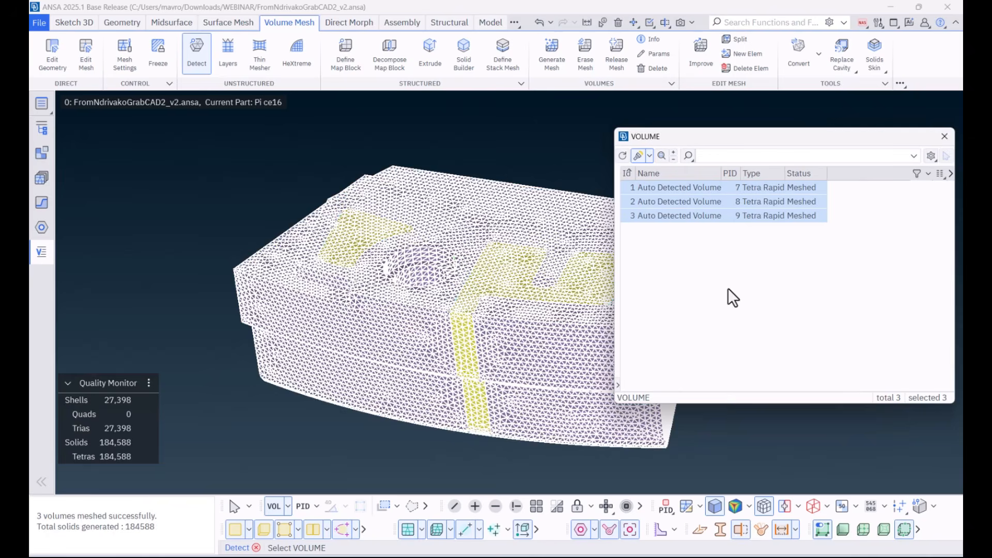
pyautogui.press('Escape')
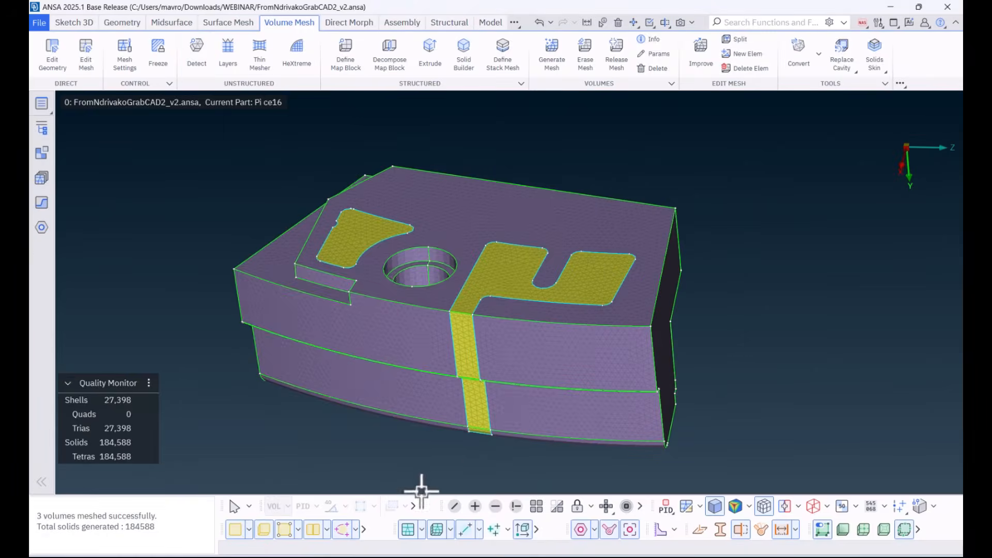
# Step: Turn off the shell display and hide the solid elements in a box across the end of the model beside the notched body
pyautogui.click(236, 533)
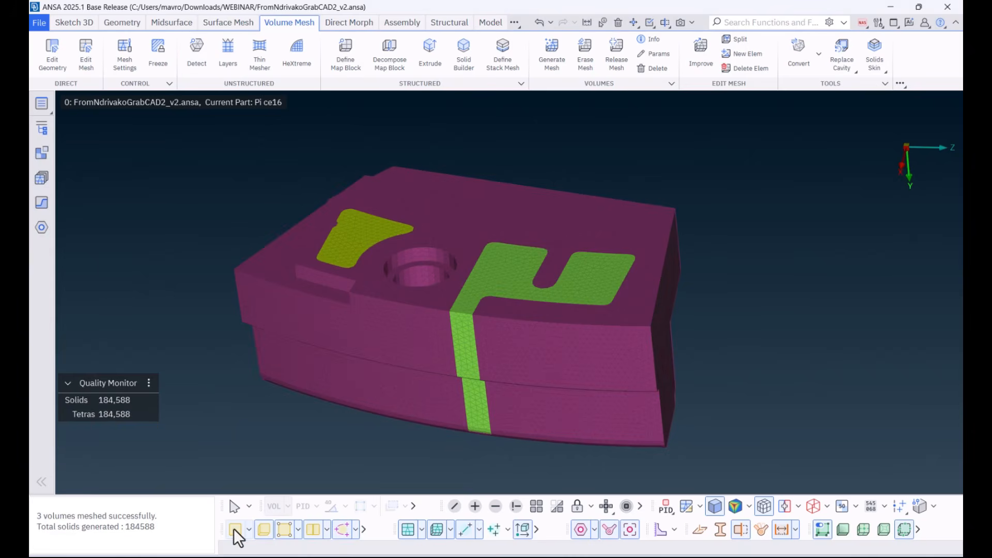
pyautogui.click(496, 506)
pyautogui.click(273, 507)
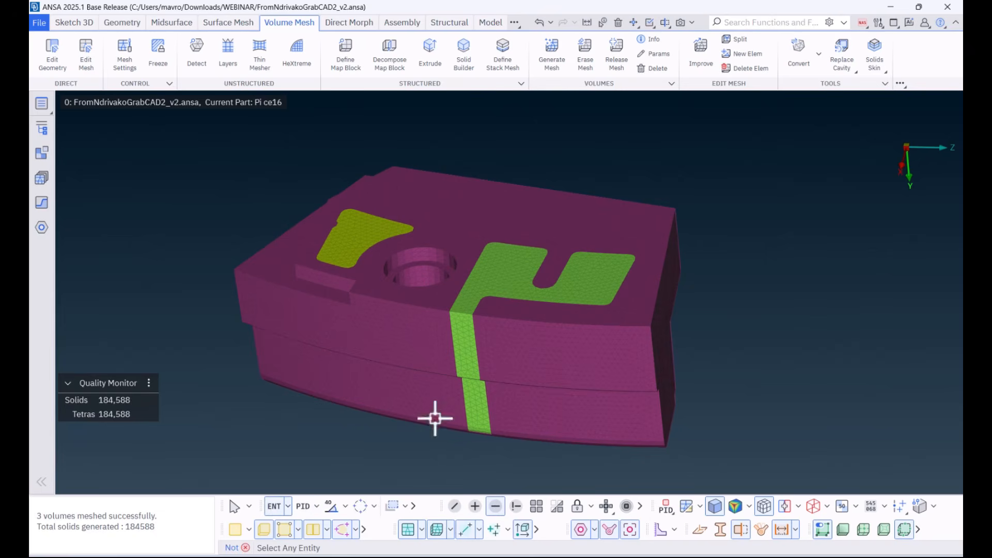
pyautogui.moveTo(619, 180); pyautogui.dragTo(693, 443)
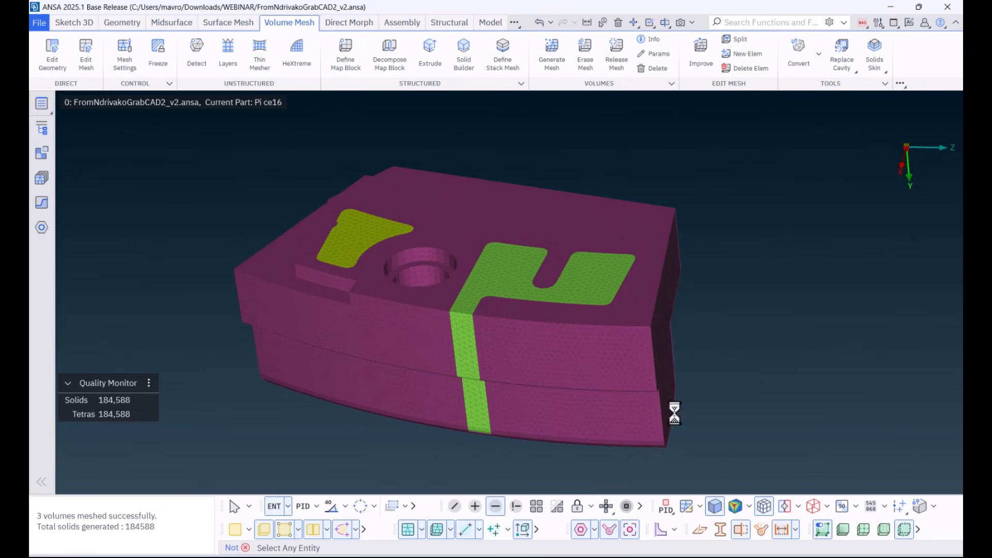
# Step: Examine the exposed tetra elements up close along the interface between the embedded body and the surrounding block
pyautogui.scroll(5, 624, 304)
pyautogui.keyDown('ctrl'); pyautogui.moveTo(626, 306); pyautogui.dragTo(558, 293); pyautogui.keyUp('ctrl')
pyautogui.scroll(5, 529, 259)
pyautogui.keyDown('ctrl'); pyautogui.moveTo(603, 246); pyautogui.dragTo(605, 268); pyautogui.keyUp('ctrl')
pyautogui.scroll(-6, 563, 278)
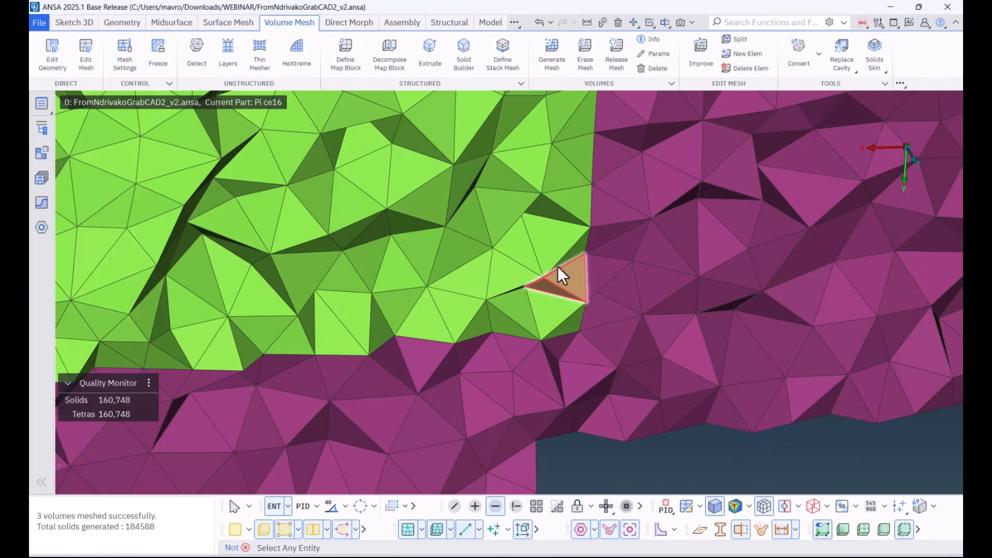
pyautogui.keyDown('ctrl'); pyautogui.moveTo(545, 204); pyautogui.dragTo(432, 336); pyautogui.keyUp('ctrl')
pyautogui.scroll(5, 358, 296)
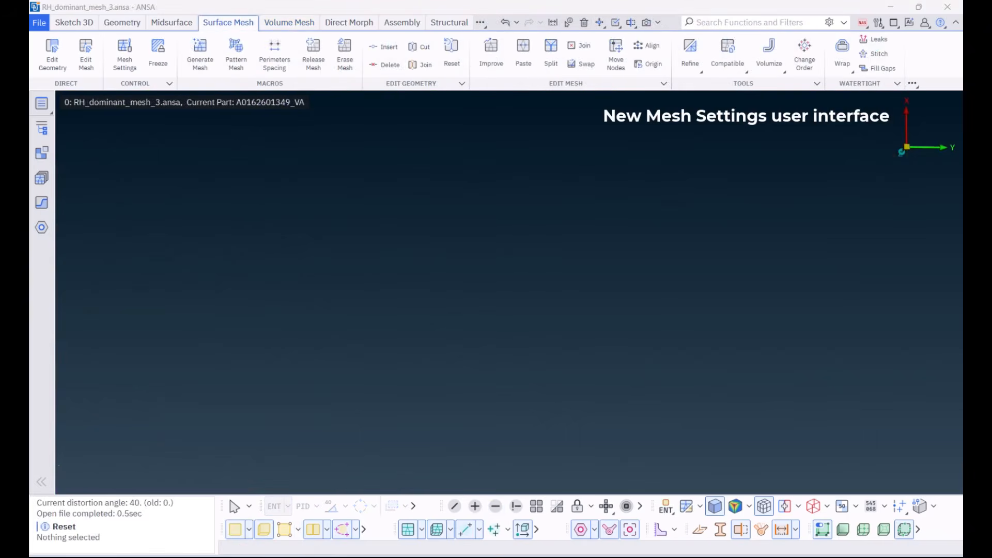
# Step: Open the mesh settings for the RH_dominant_mesh_3 model and review the available modelling types and mesh sizing choices
pyautogui.click(122, 58)
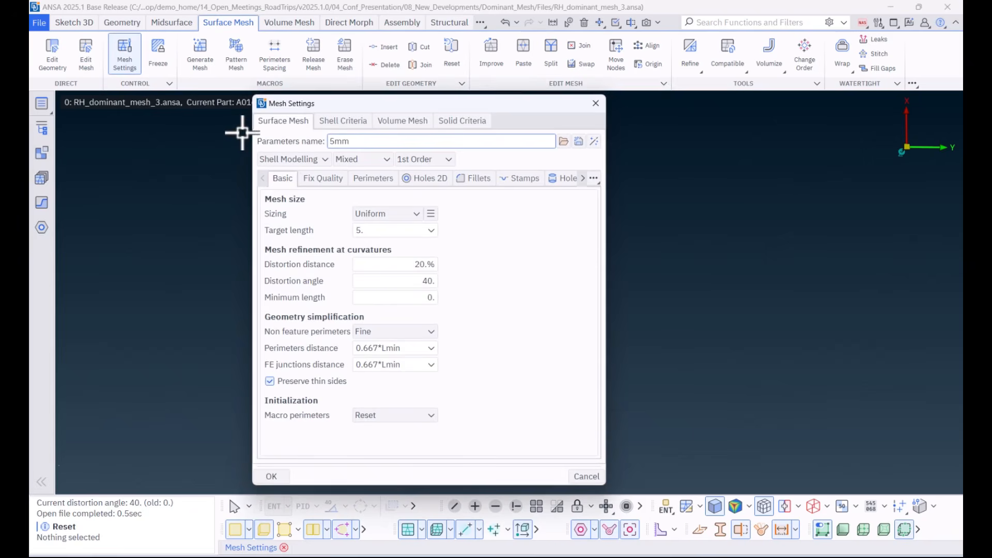
pyautogui.click(292, 159)
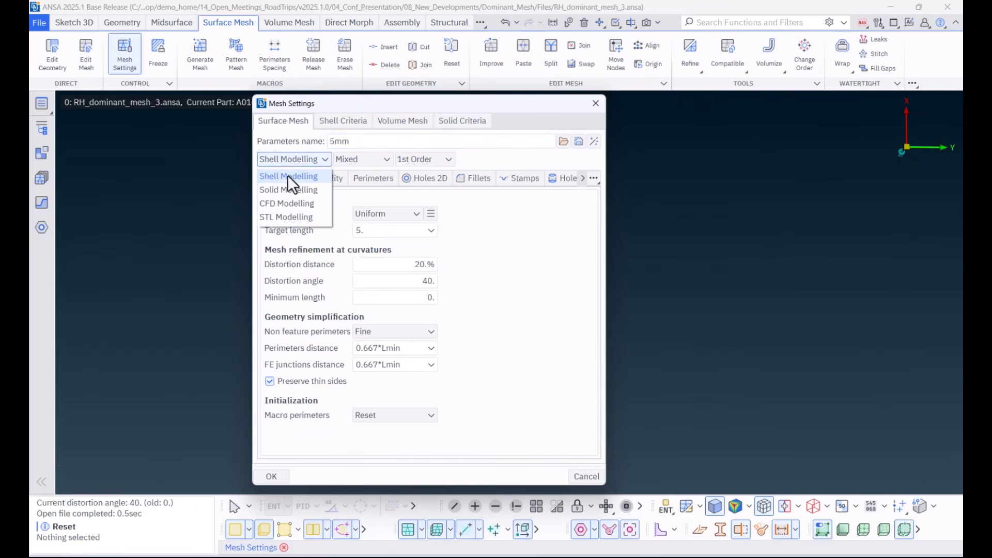
pyautogui.click(289, 160)
pyautogui.moveTo(266, 200); pyautogui.dragTo(305, 199)
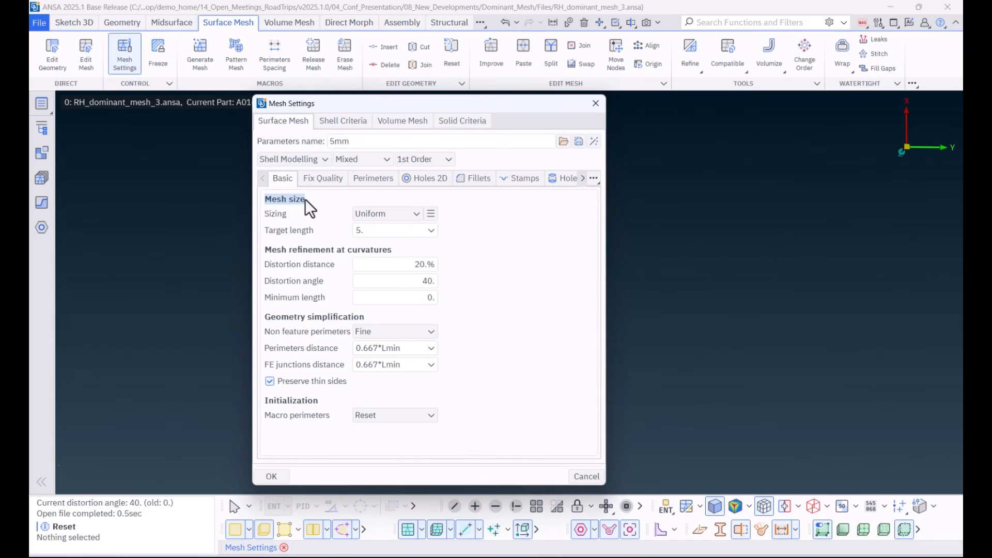
pyautogui.click(377, 213)
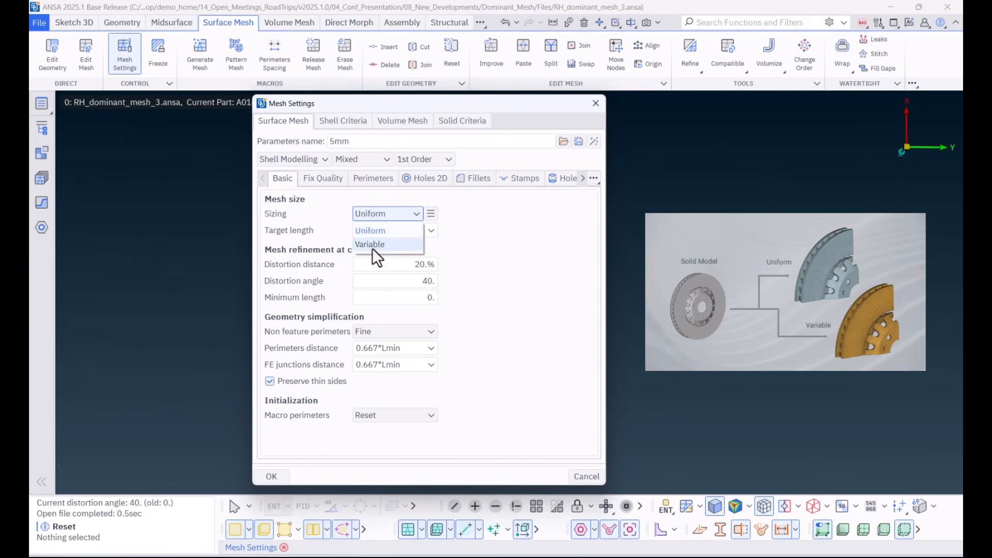
pyautogui.click(375, 217)
# Step: Show the uniform sizing's extra options and review the trade-off between fewer trias and better quad orthogonality
pyautogui.click(431, 214)
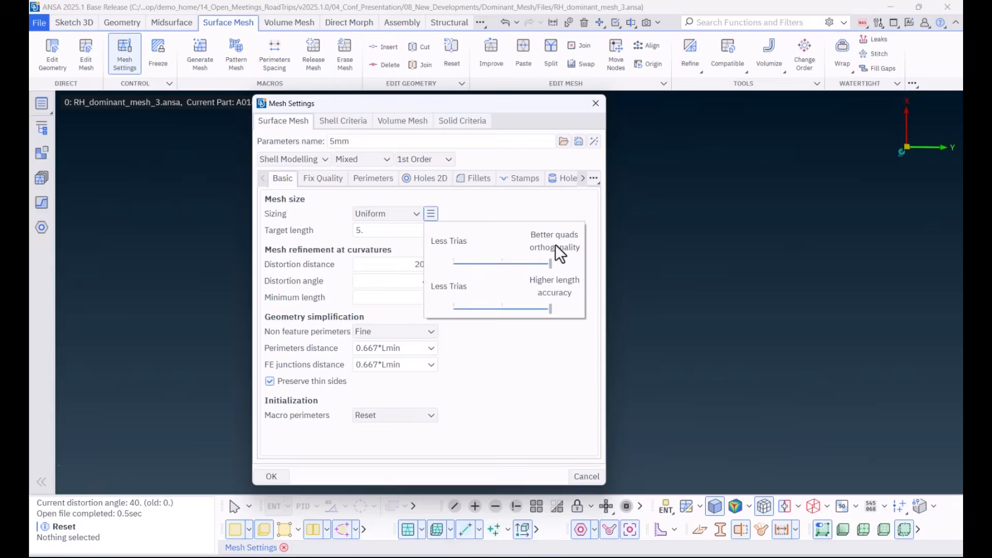
pyautogui.moveTo(556, 246)
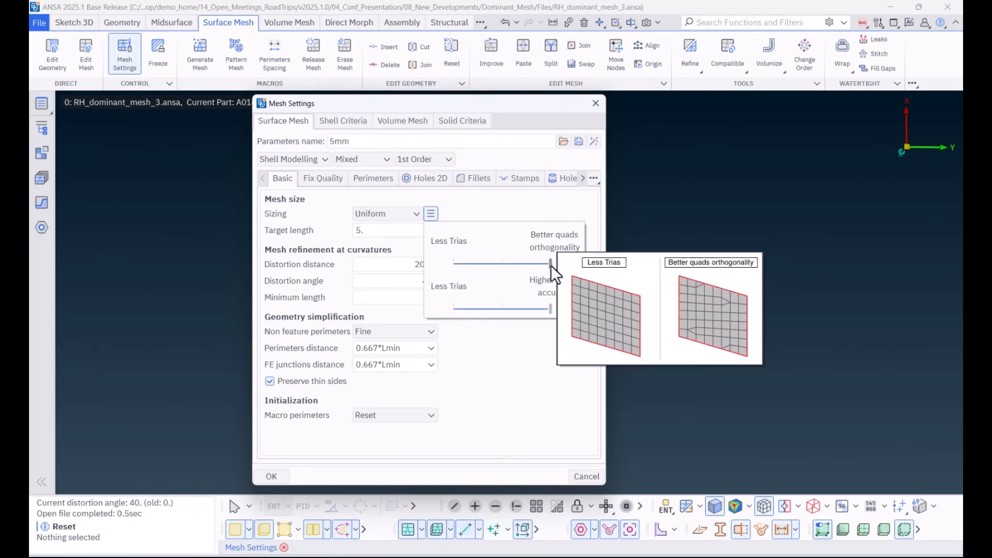
pyautogui.moveTo(545, 281)
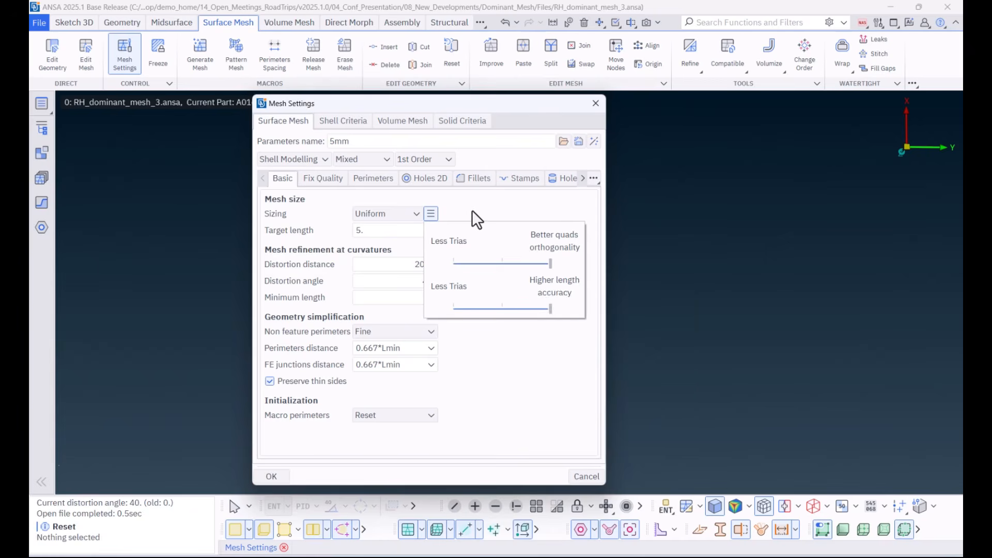
# Step: Review the basic mesh settings for Solid, CFD and STL Modelling, and return to Shell Modelling and accept the settings
pyautogui.click(275, 157)
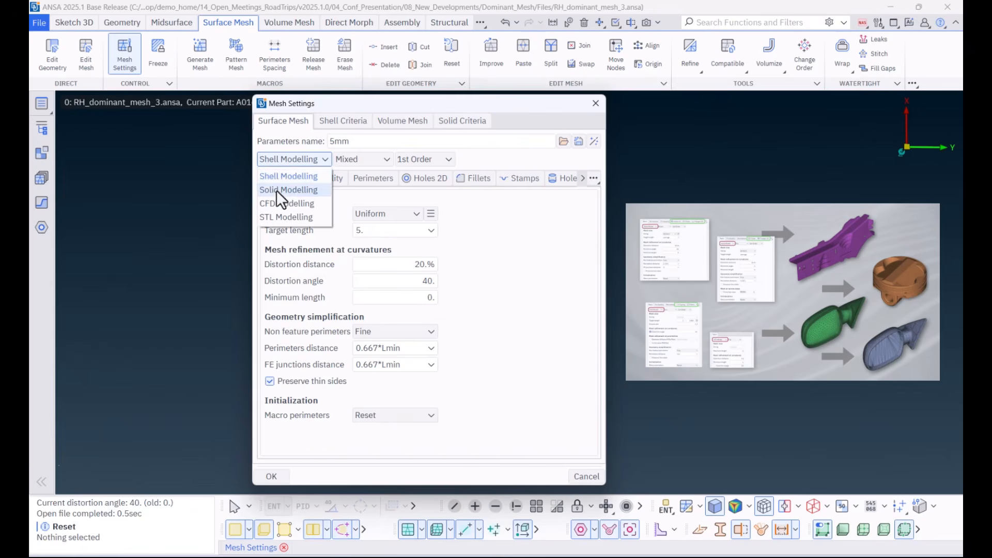
pyautogui.click(277, 189)
pyautogui.click(278, 161)
pyautogui.click(278, 205)
pyautogui.click(276, 160)
pyautogui.click(281, 216)
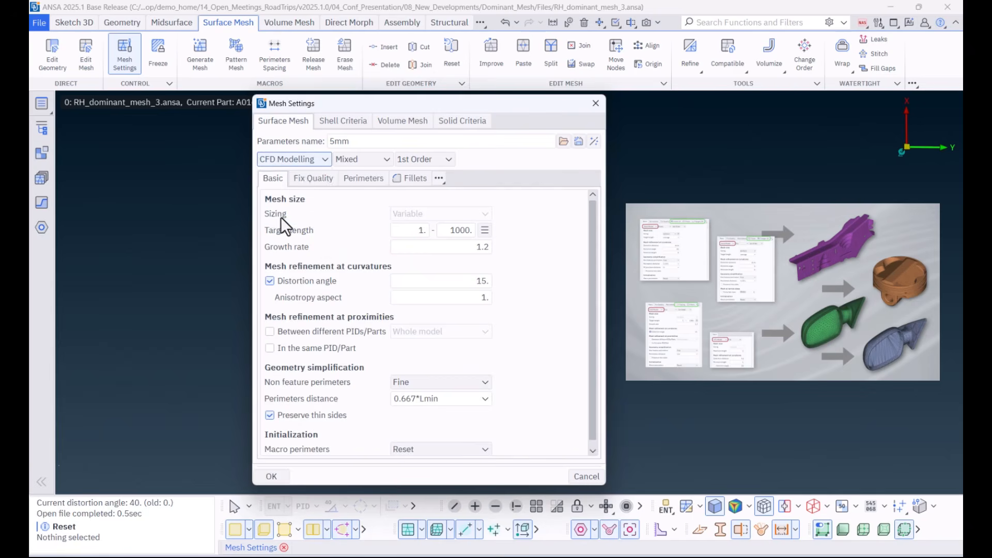
pyautogui.click(282, 160)
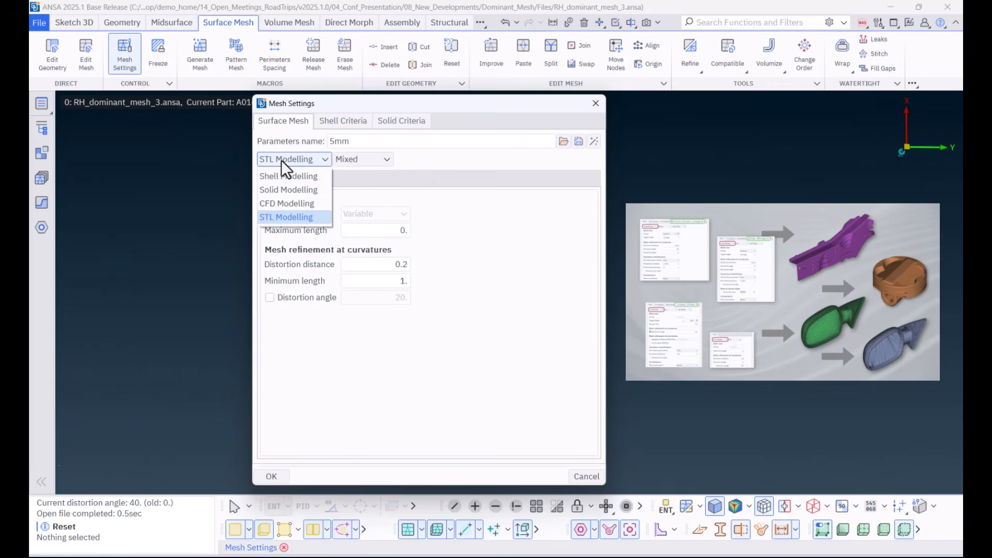
pyautogui.click(281, 175)
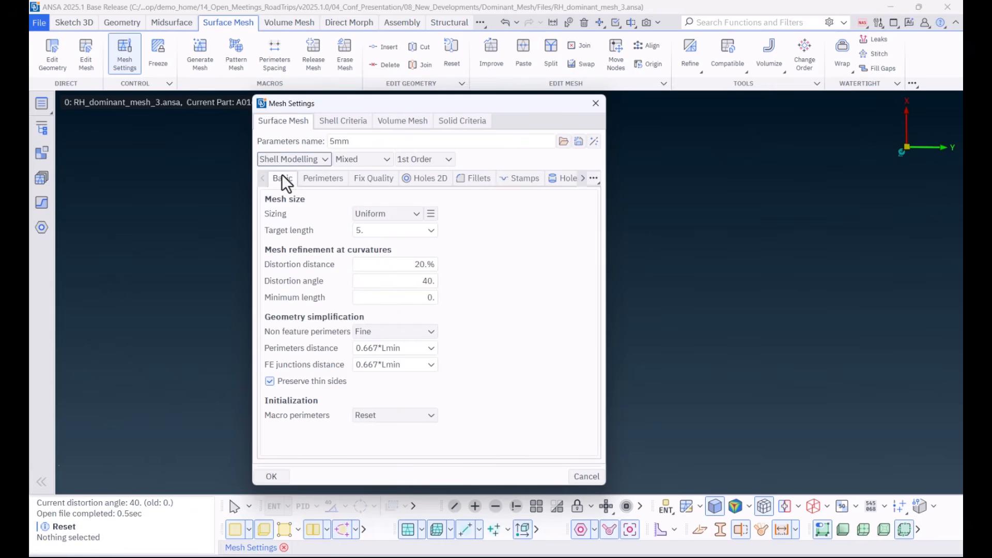
pyautogui.click(272, 477)
# Step: Show the whole model and open the 5mm mesh parameters of Default_Session in Batch Mesh, keeping the ribbed panel in view
pyautogui.click(536, 507)
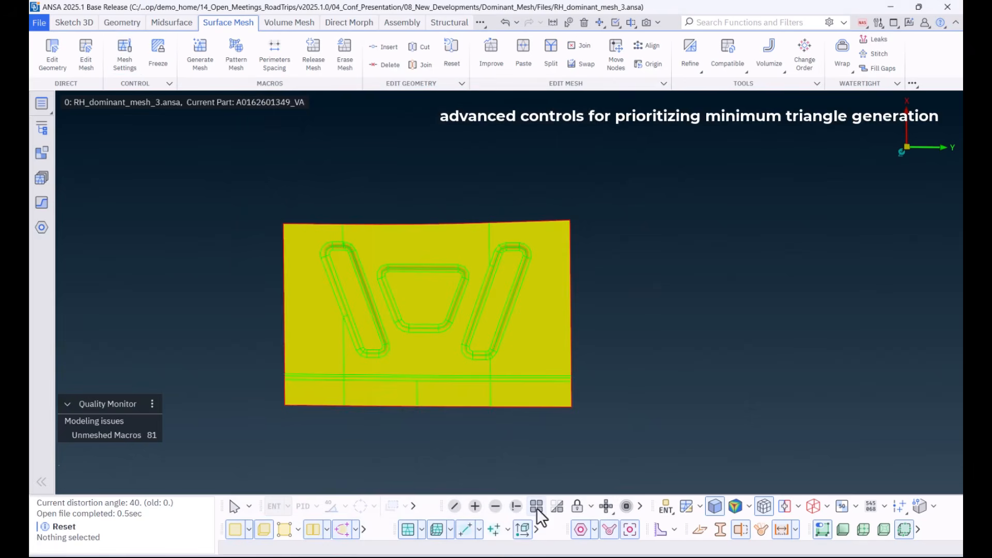
pyautogui.click(41, 180)
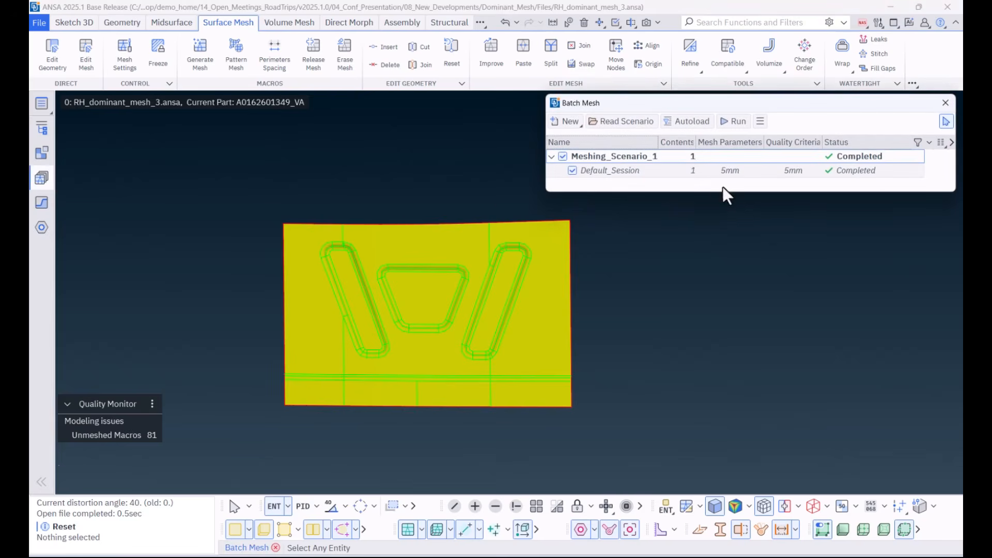
pyautogui.doubleClick(736, 170)
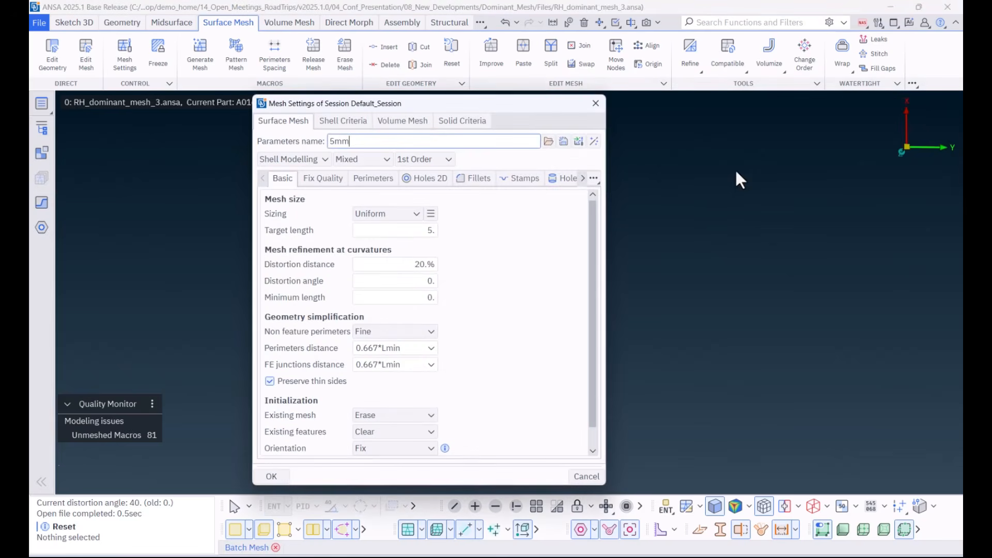
pyautogui.moveTo(544, 107); pyautogui.dragTo(879, 107)
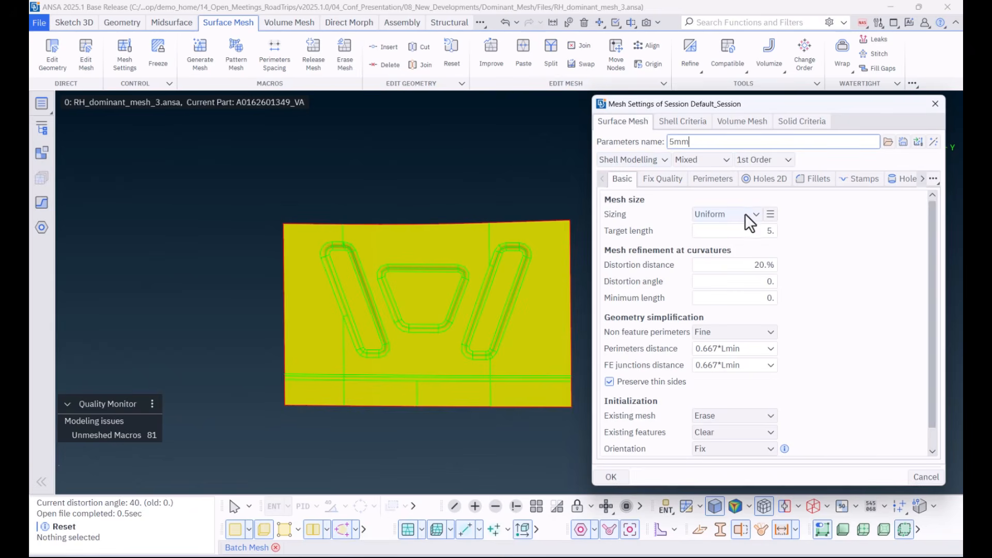
# Step: Check the uniform sizing's extra options, accept the session's mesh settings as they are and run the batch mesh
pyautogui.click(770, 214)
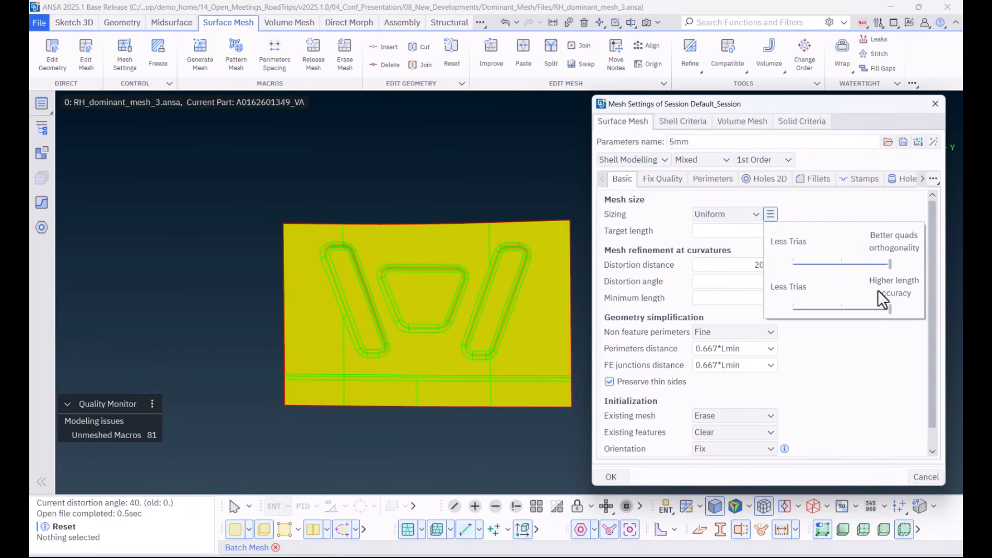
pyautogui.click(867, 342)
pyautogui.click(606, 477)
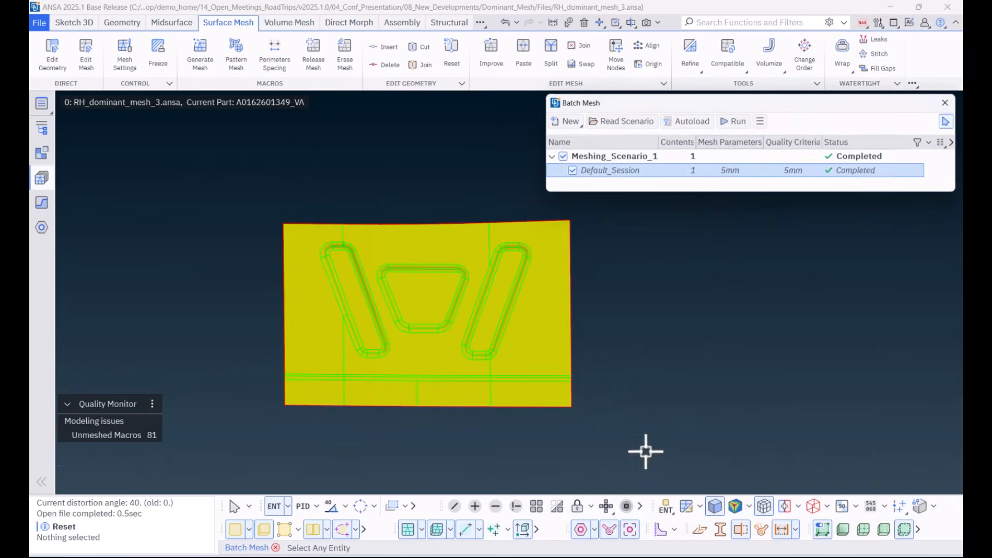
pyautogui.click(740, 120)
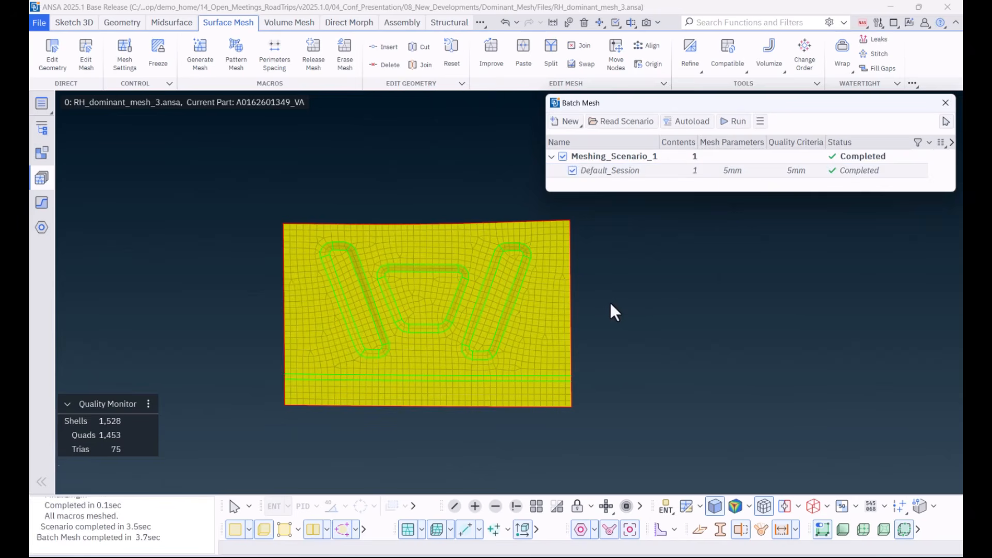
# Step: Shift Default_Session's uniform sizing priority to Less Trias, rerun the batch mesh on the panel and close Batch Mesh
pyautogui.doubleClick(733, 169)
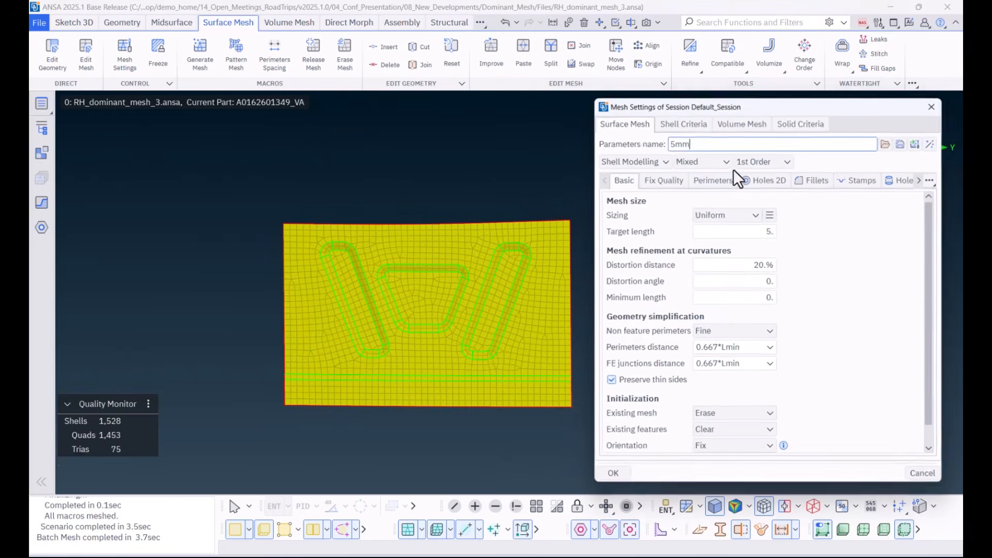
pyautogui.click(770, 214)
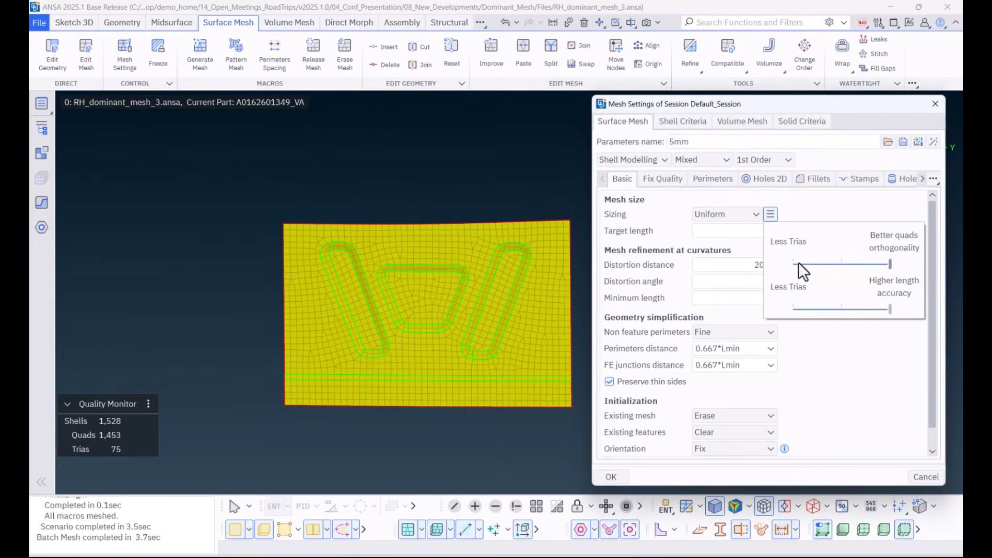
pyautogui.click(807, 306)
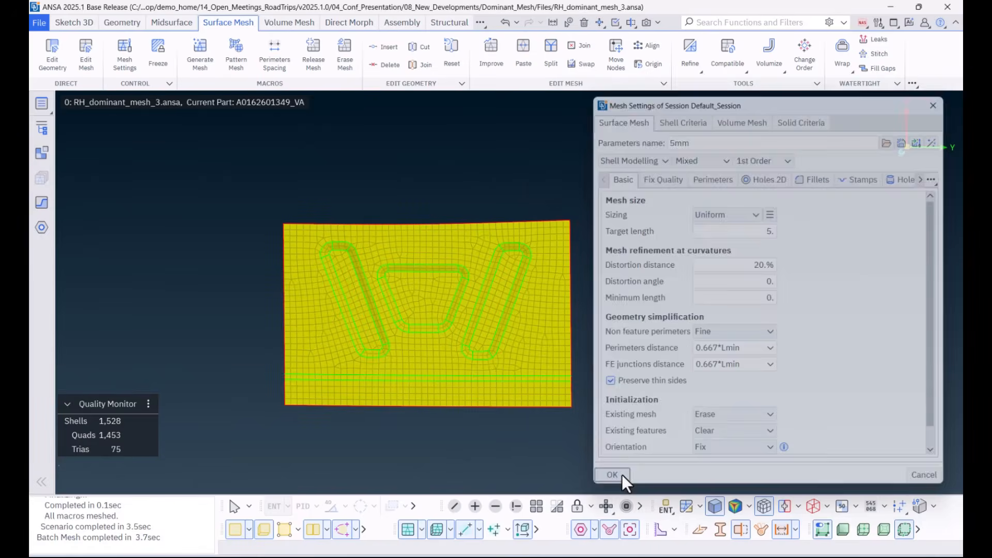
pyautogui.click(622, 476)
pyautogui.click(737, 124)
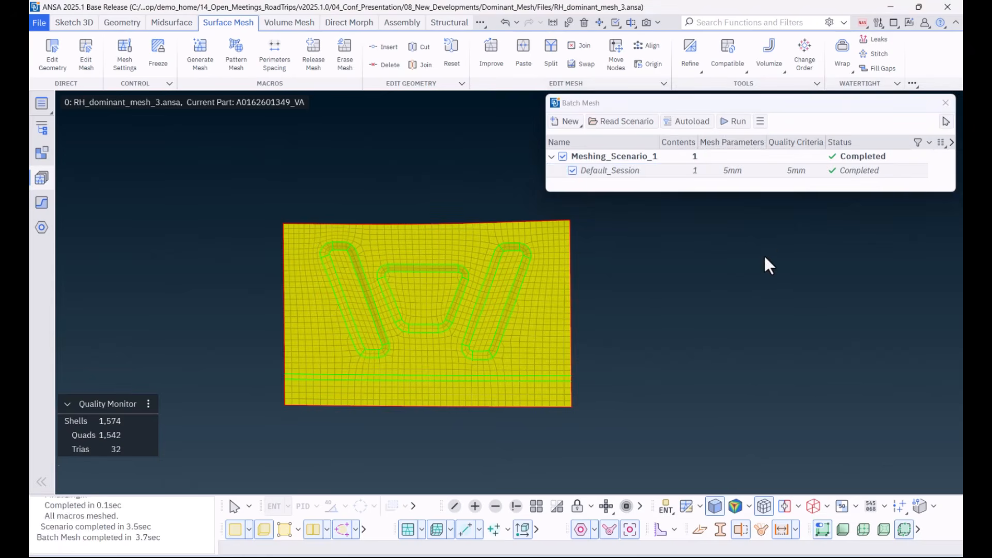
pyautogui.click(947, 104)
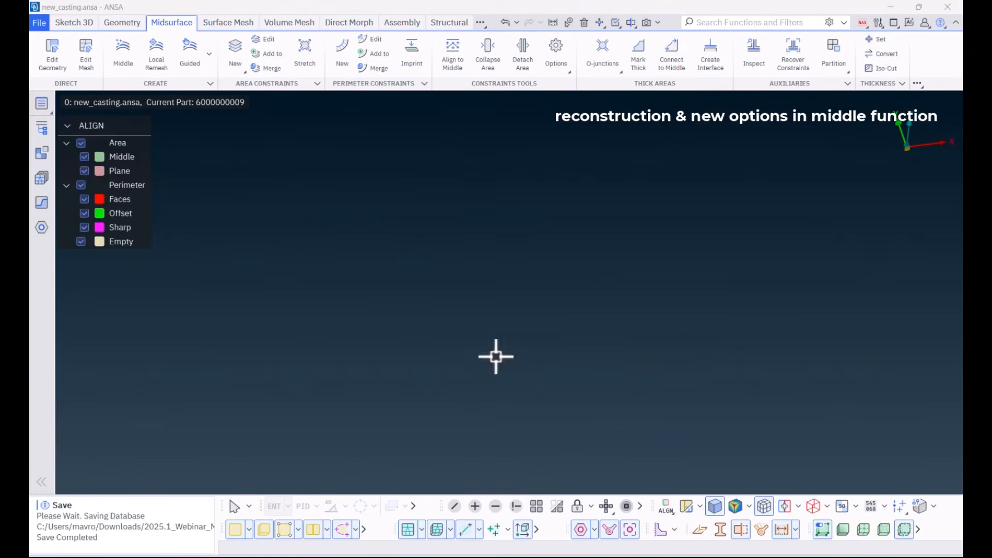
# Step: Open the Middle function for new_casting and review the Sheet Metal options, including deletion of the solid description on success
pyautogui.click(120, 58)
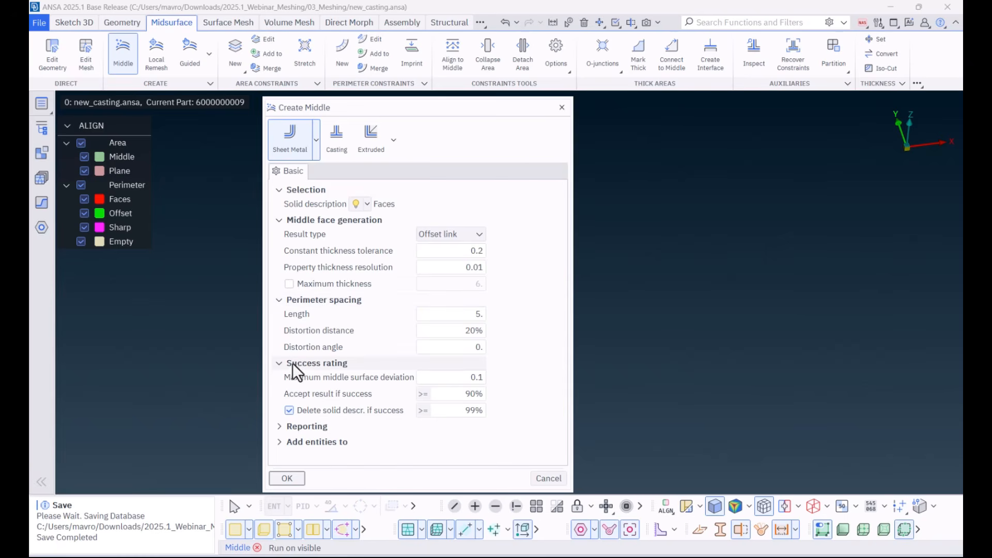
pyautogui.click(290, 411)
pyautogui.click(289, 410)
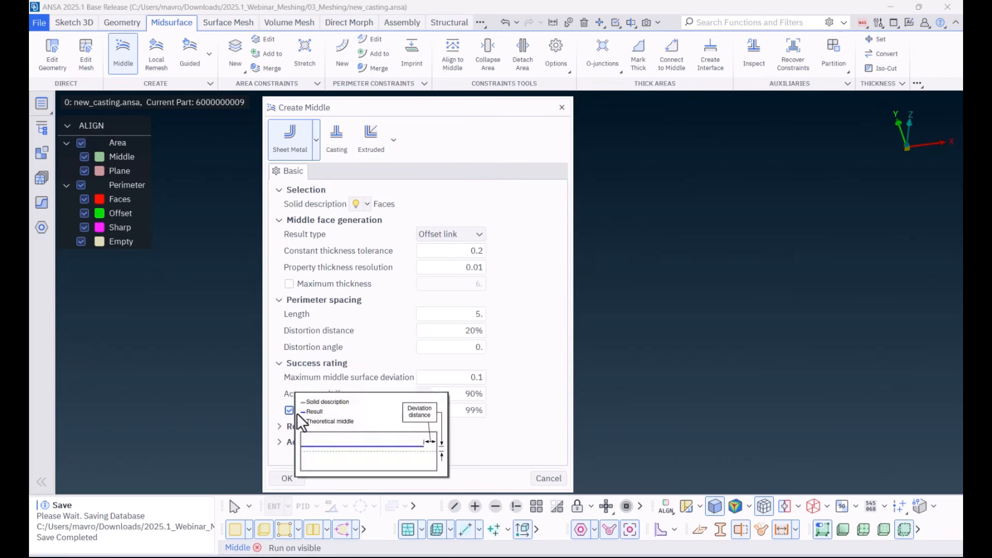
# Step: Switch the Middle function to Casting and review its basic settings and its simplification, single bound fillet and cylinder treatments
pyautogui.click(338, 138)
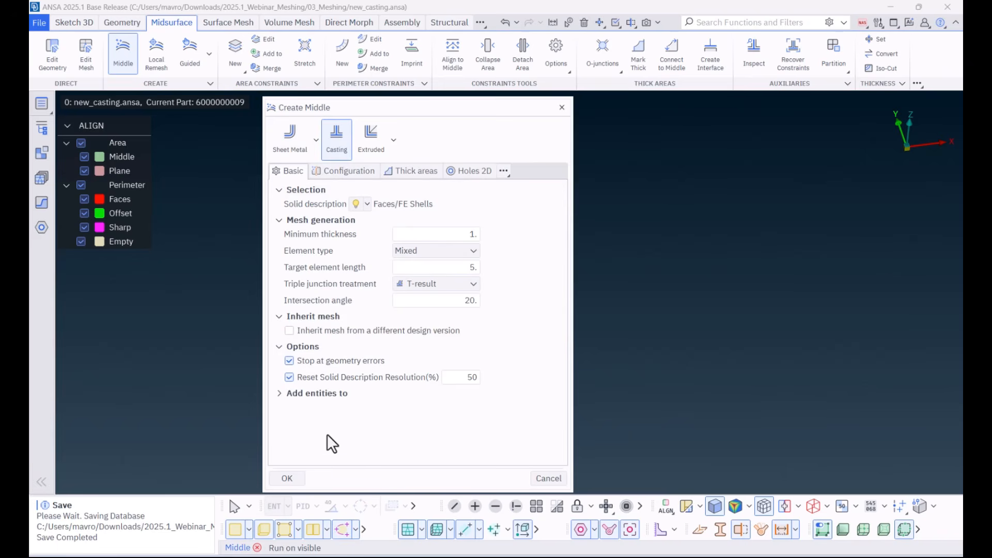
pyautogui.click(336, 172)
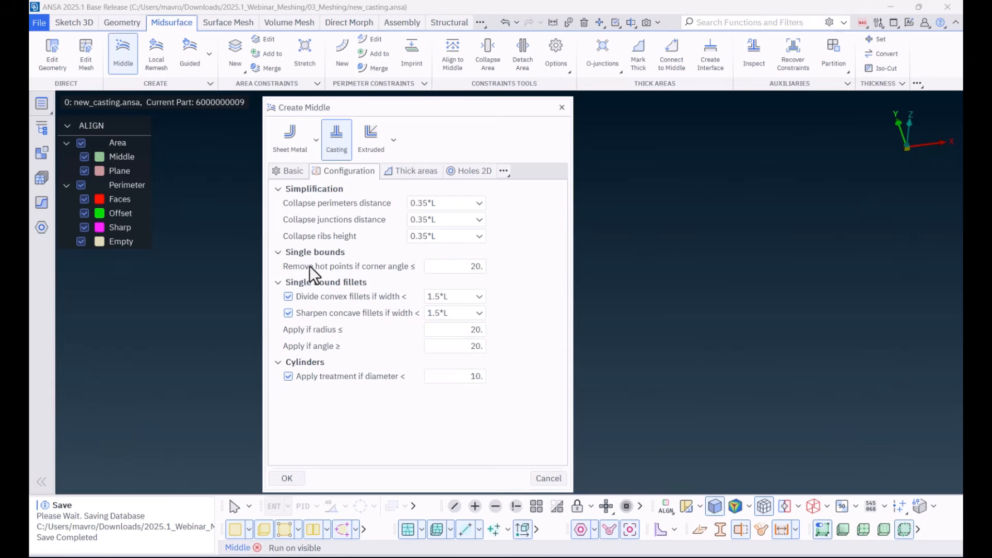
pyautogui.moveTo(310, 266)
pyautogui.moveTo(328, 297)
pyautogui.moveTo(312, 381)
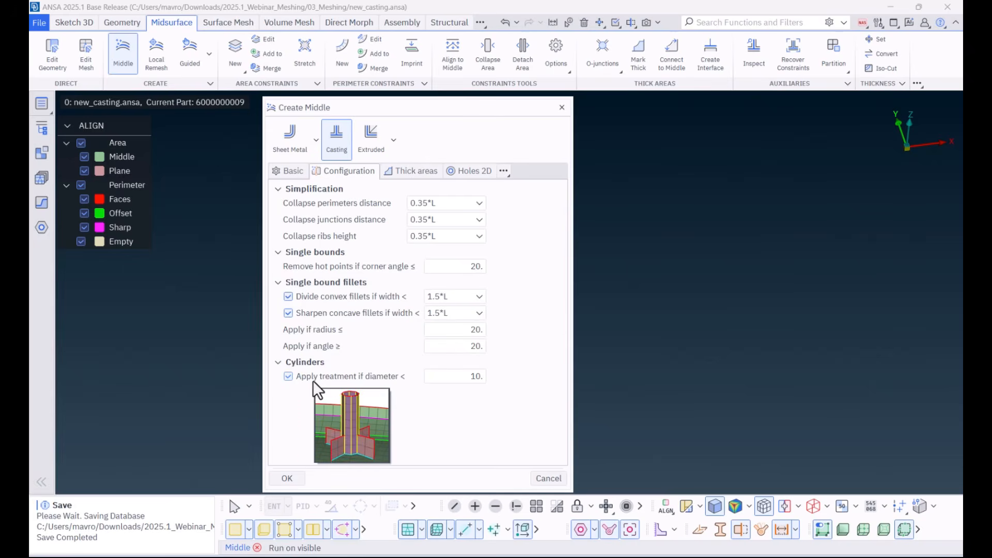
# Step: Review the Casting method's Thick areas, Holes 2D and additional feature options, and leave the Middle function without running it
pyautogui.click(406, 171)
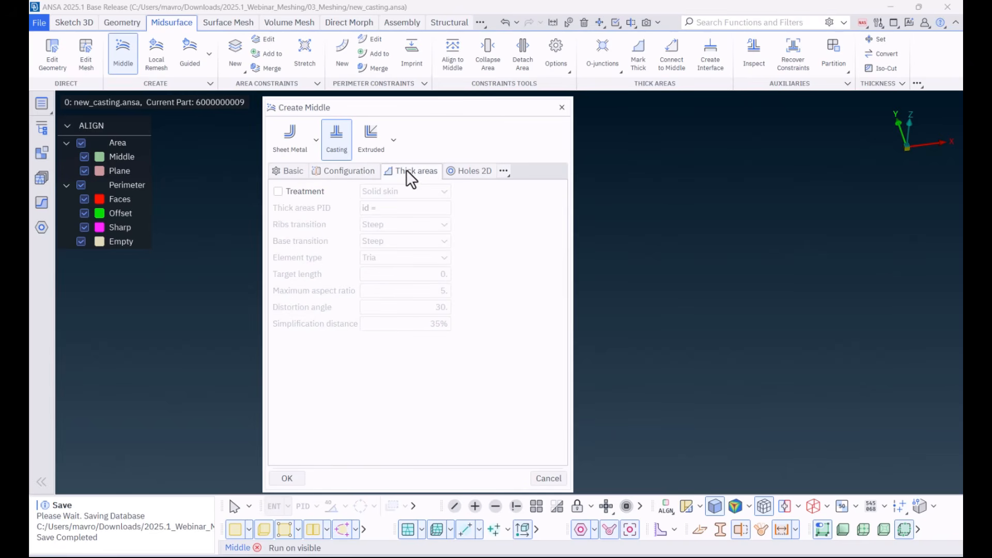
pyautogui.click(472, 172)
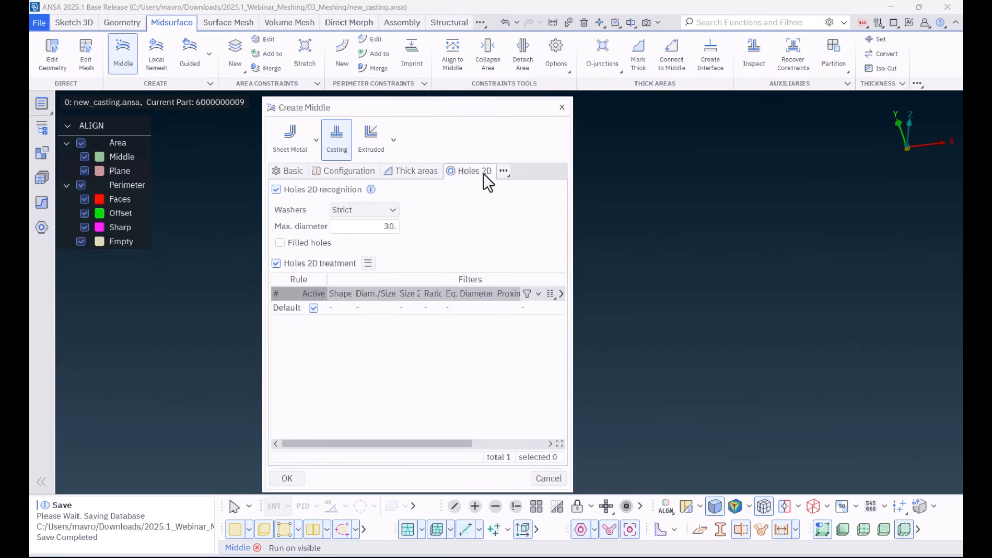
pyautogui.click(504, 172)
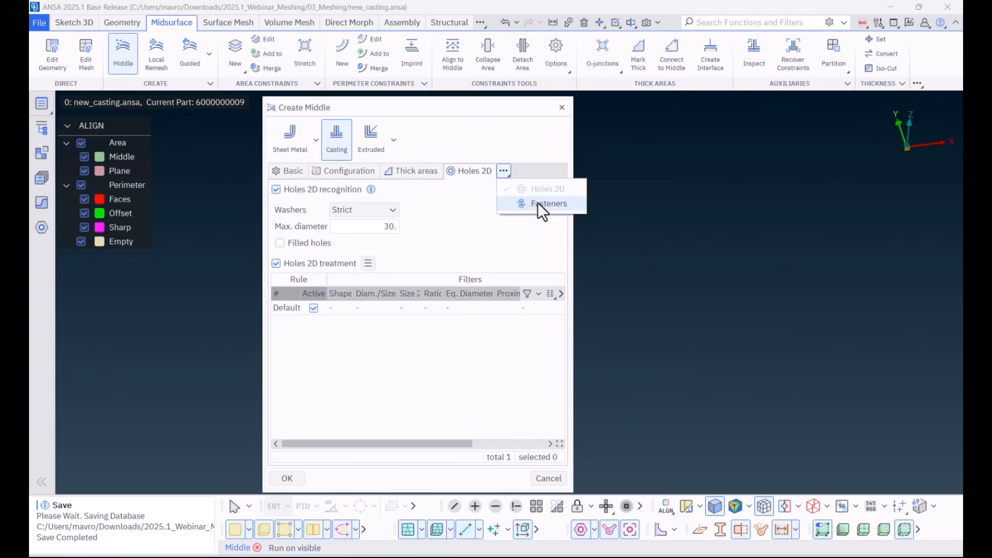
pyautogui.click(532, 171)
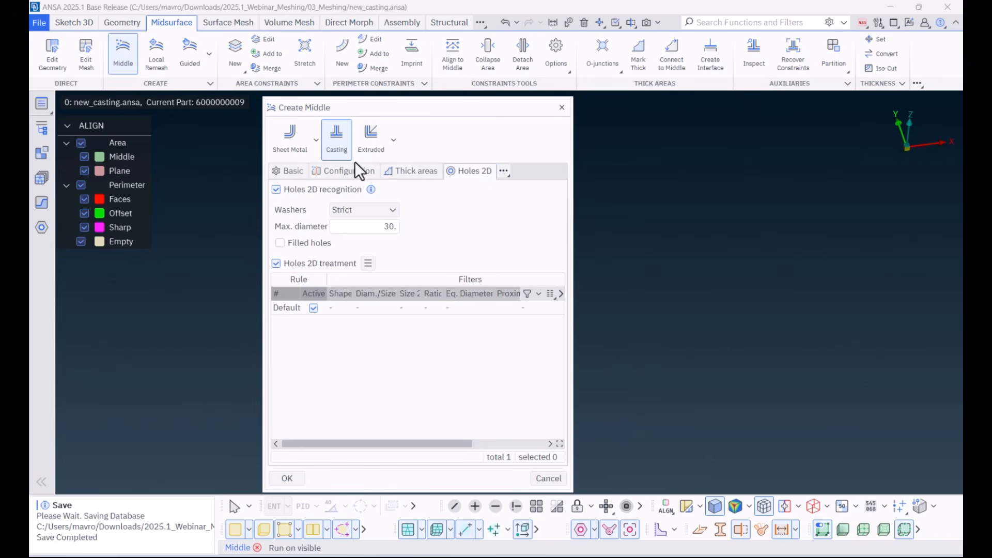
pyautogui.click(293, 172)
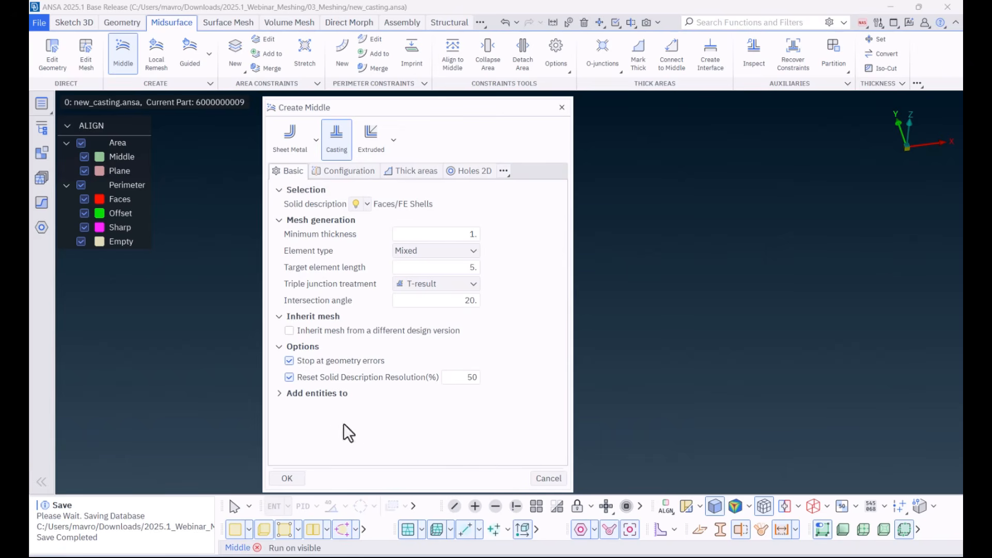
pyautogui.click(548, 480)
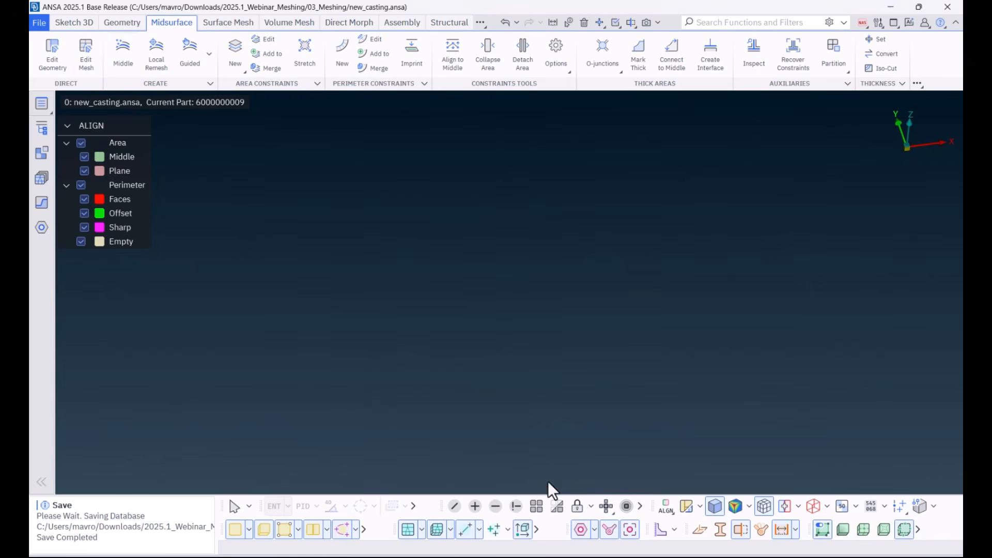
# Step: Show all parts of the casting model and isolate the honeycomb grille
pyautogui.click(539, 508)
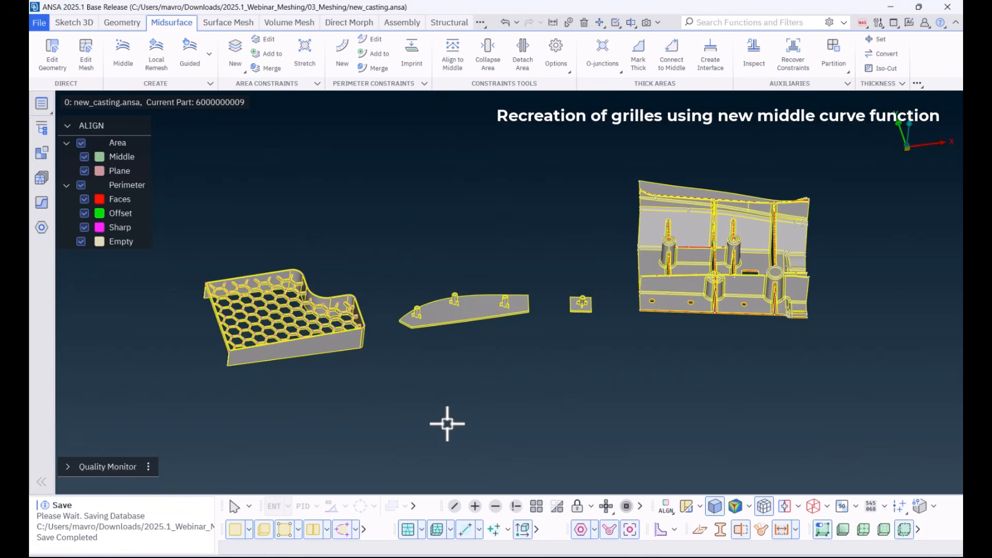
pyautogui.scroll(5, 354, 394)
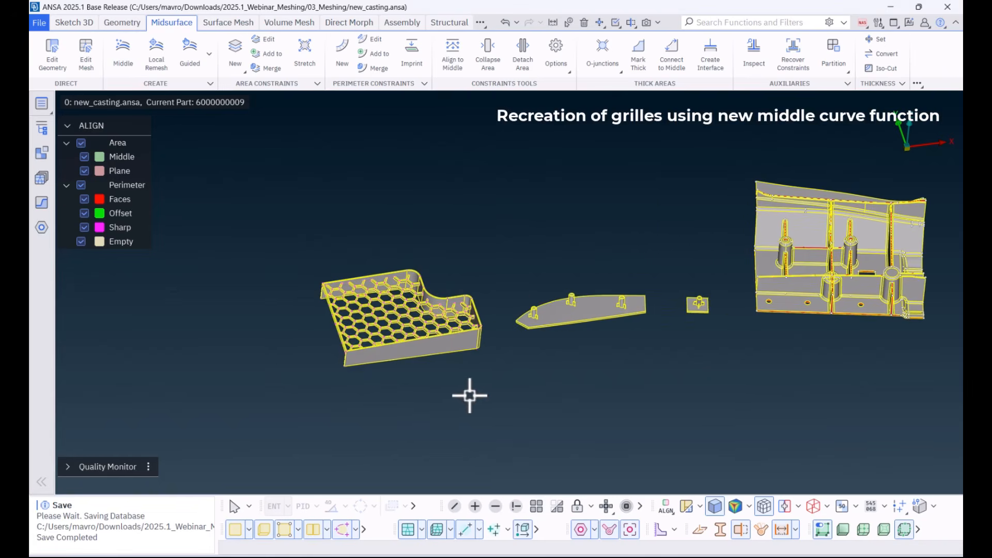
pyautogui.click(514, 508)
pyautogui.click(363, 376)
pyautogui.middleClick(387, 391)
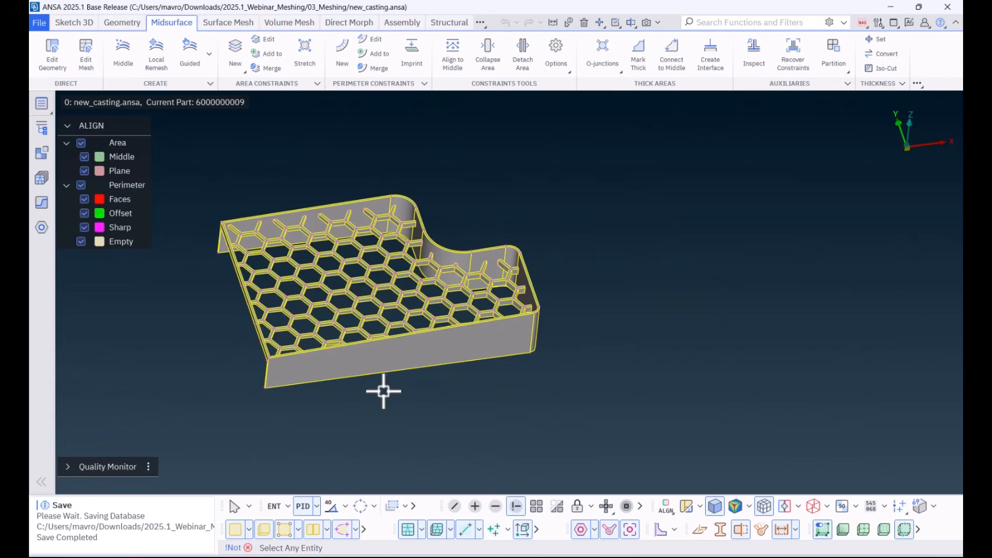
# Step: Create the middle mesh of the visible grille with the Casting method, mixed elements and a target element length of 5
pyautogui.middleClick(415, 430)
pyautogui.keyDown('ctrl'); pyautogui.moveTo(416, 428); pyautogui.dragTo(441, 428, button='middle'); pyautogui.keyUp('ctrl')
pyautogui.keyDown('ctrl'); pyautogui.moveTo(443, 404); pyautogui.dragTo(443, 438, button='right'); pyautogui.keyUp('ctrl')
pyautogui.keyDown('ctrl'); pyautogui.moveTo(425, 412); pyautogui.dragTo(432, 415, button='middle'); pyautogui.keyUp('ctrl')
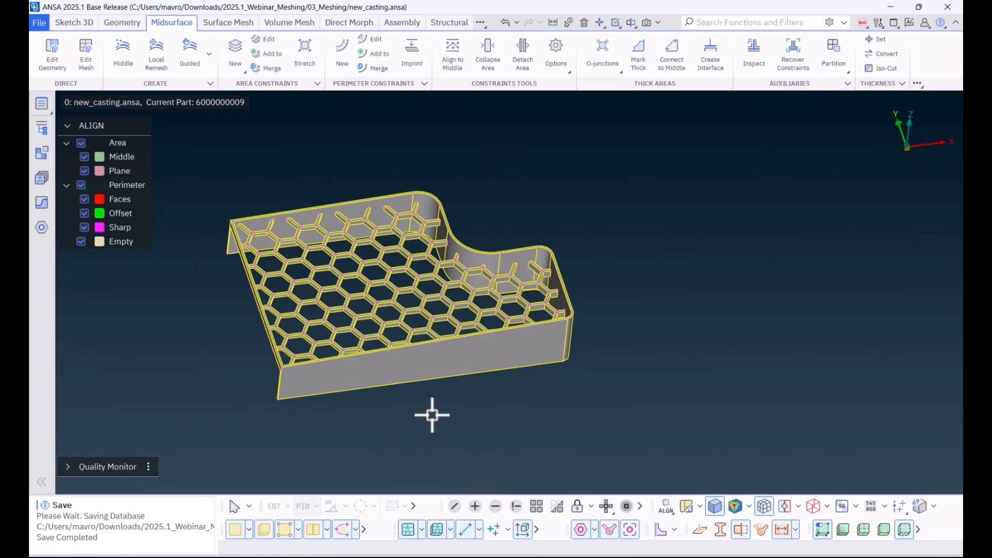
pyautogui.click(120, 56)
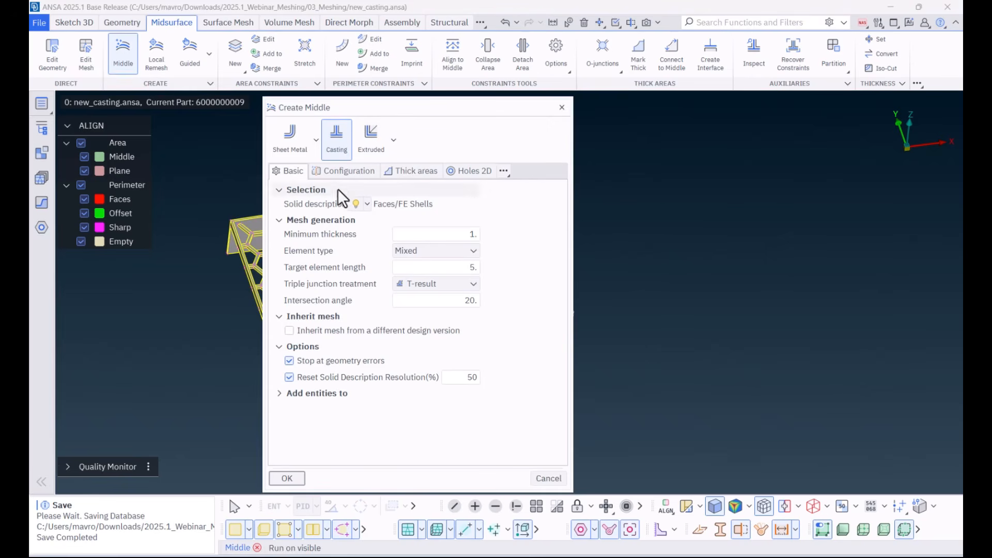
pyautogui.click(287, 479)
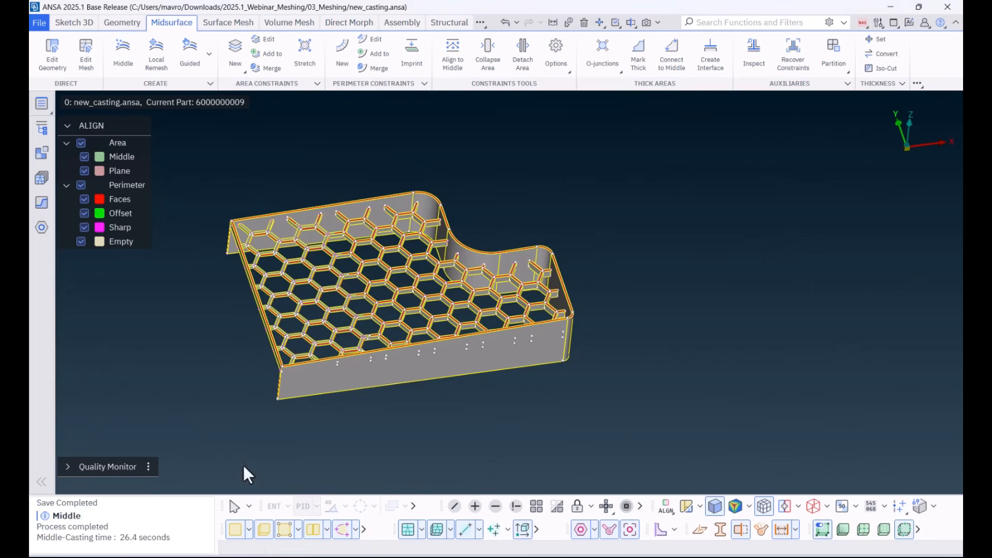
# Step: Hide the grille's original geometry faces and examine the generated middle mesh of the honeycomb up close
pyautogui.click(236, 531)
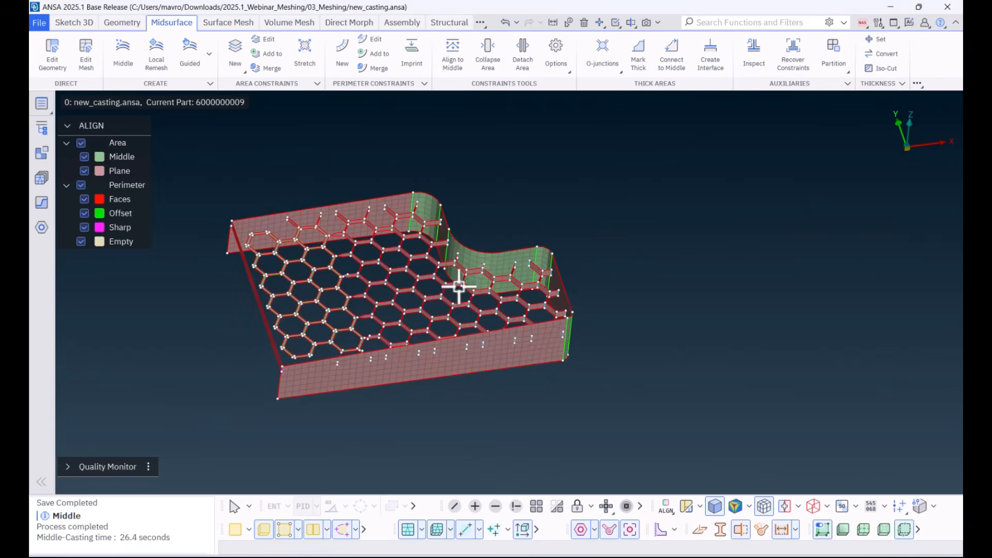
pyautogui.scroll(3, 458, 282)
pyautogui.keyDown('ctrl'); pyautogui.moveTo(458, 281); pyautogui.dragTo(559, 291, button='middle'); pyautogui.keyUp('ctrl')
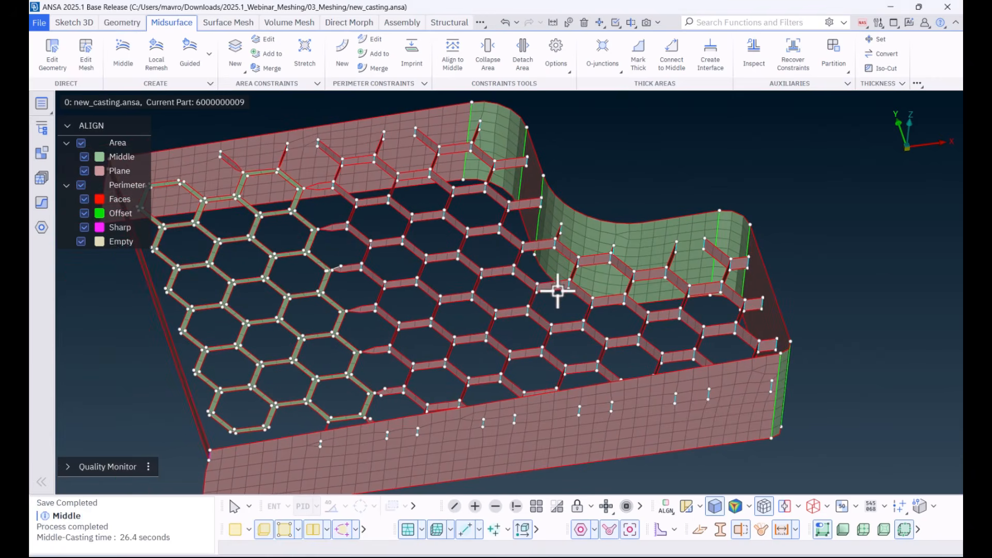
# Step: Compare the middle mesh of the honeycomb's flat-lying shells with its upright rib shells up close
pyautogui.click(235, 531)
pyautogui.click(234, 530)
pyautogui.scroll(5, 523, 295)
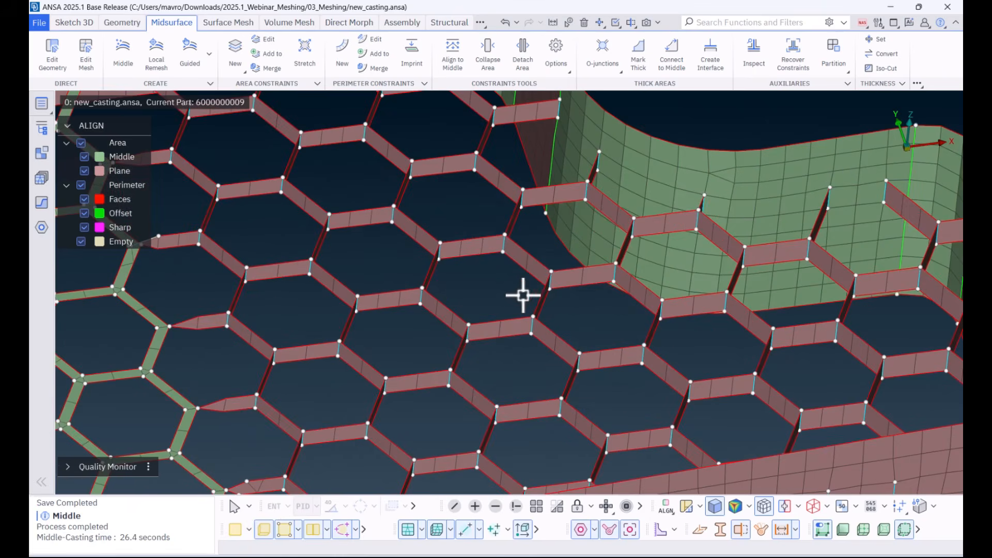
pyautogui.keyDown('ctrl'); pyautogui.moveTo(456, 292); pyautogui.dragTo(790, 264, button='middle'); pyautogui.keyUp('ctrl')
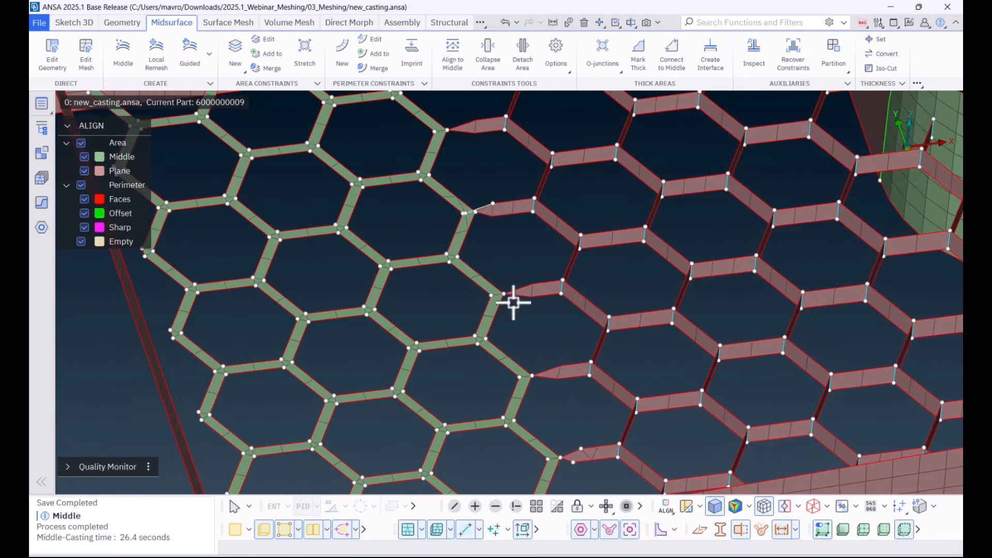
pyautogui.keyDown('ctrl'); pyautogui.moveTo(736, 288); pyautogui.dragTo(232, 305, button='middle'); pyautogui.keyUp('ctrl')
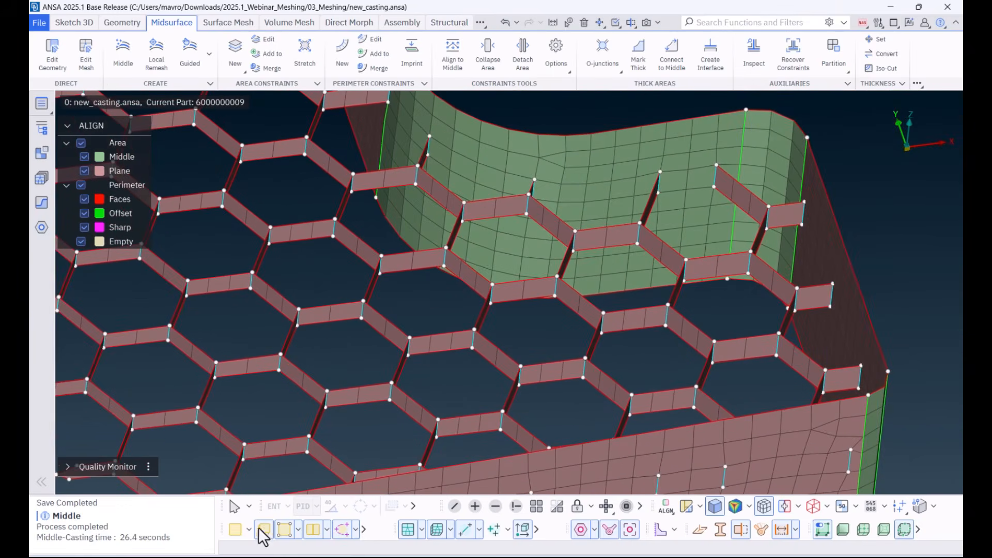
# Step: Display the original geometry faces and measure the rib heights and edge lengths of the honeycomb cells
pyautogui.click(238, 530)
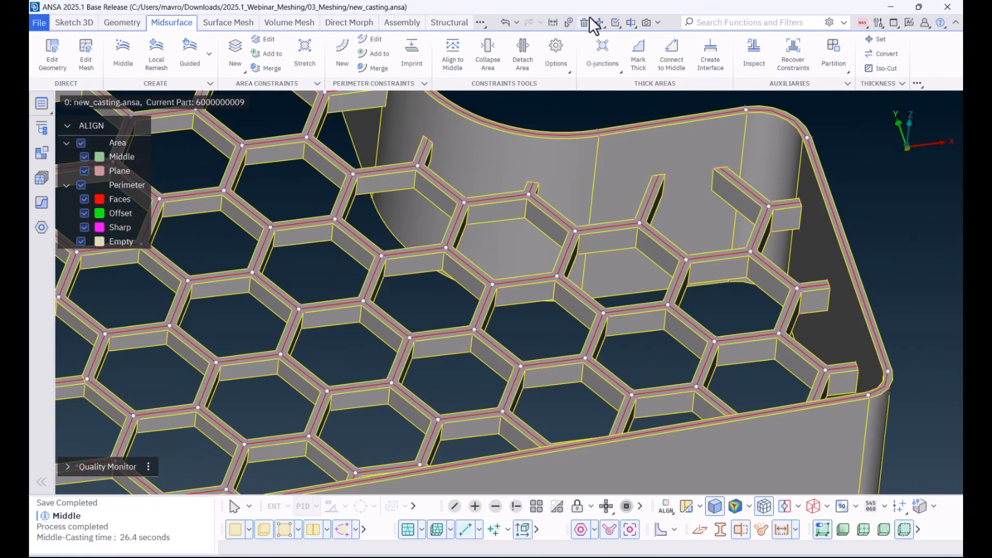
pyautogui.click(553, 23)
pyautogui.scroll(3, 553, 290)
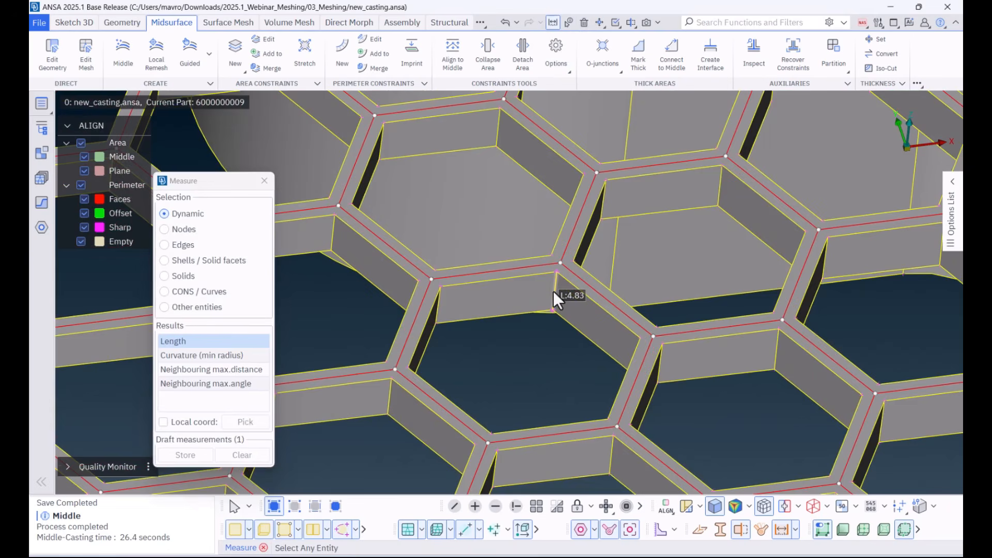
pyautogui.scroll(-5, 553, 290)
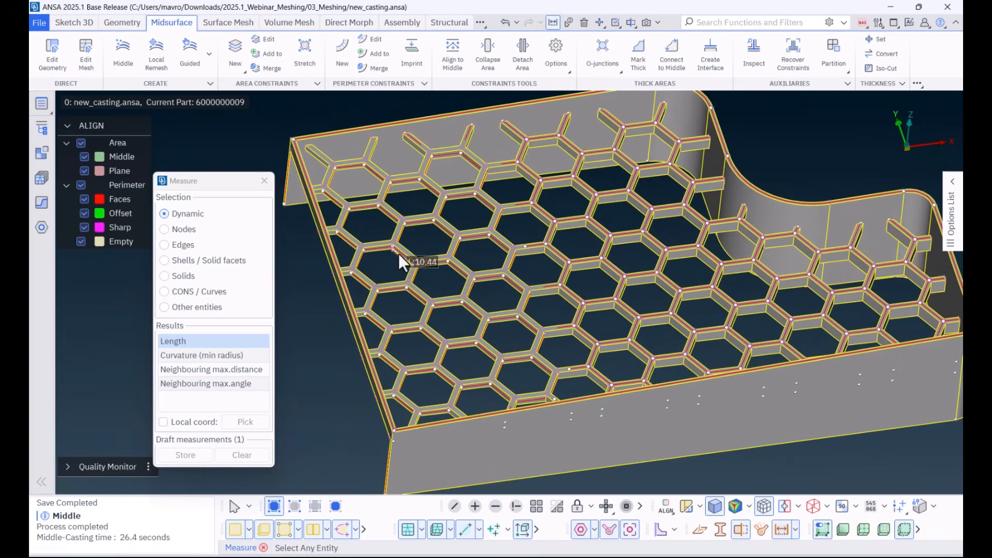
pyautogui.scroll(5, 389, 249)
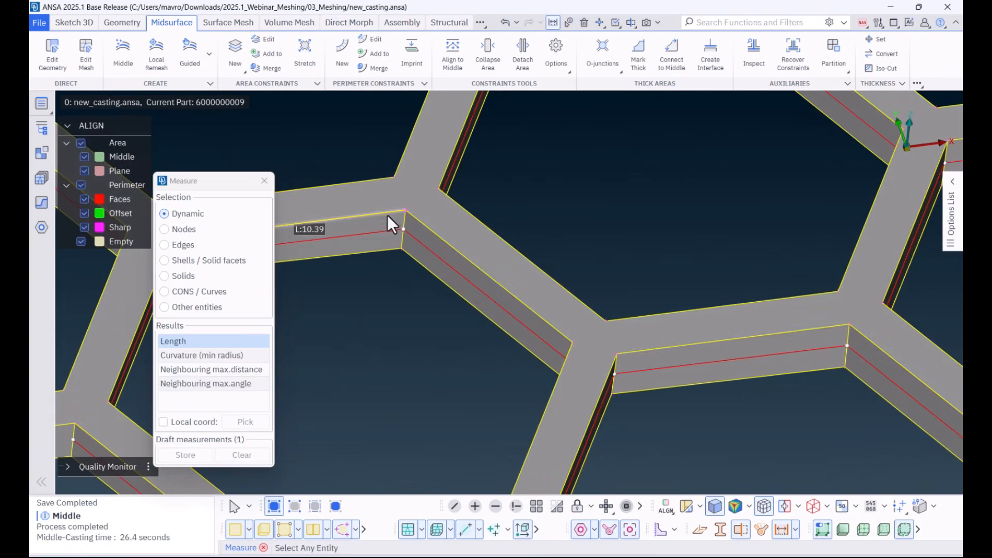
pyautogui.press('Escape')
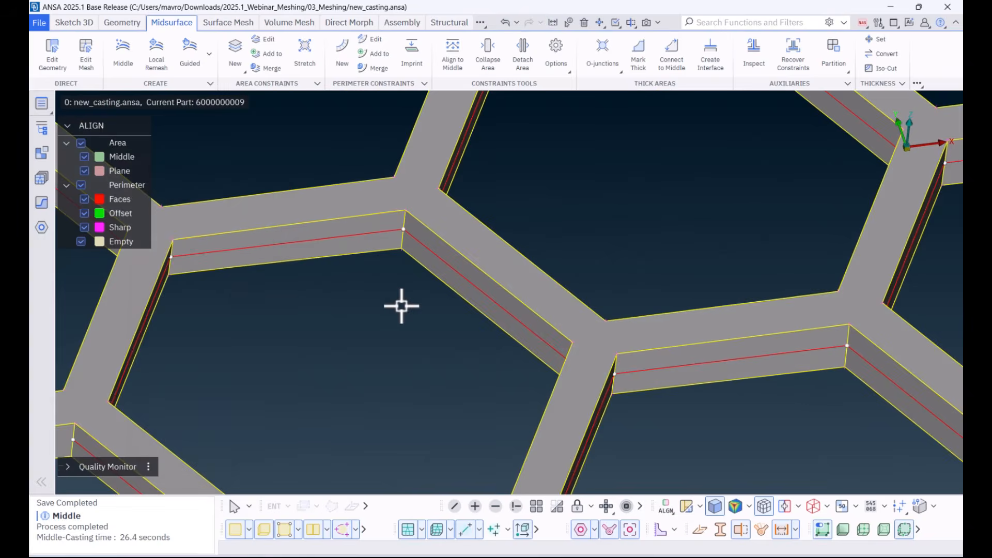
pyautogui.scroll(-5, 401, 309)
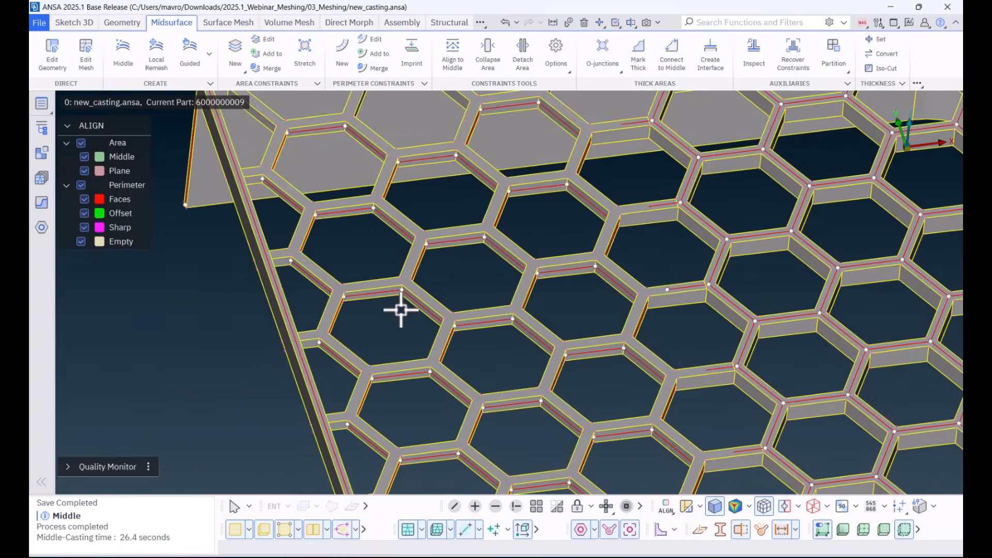
# Step: Hide the geometry faces and delete the flat-lying honeycomb shells and their adjoining tapered ribs, including released nodes and properties
pyautogui.click(236, 530)
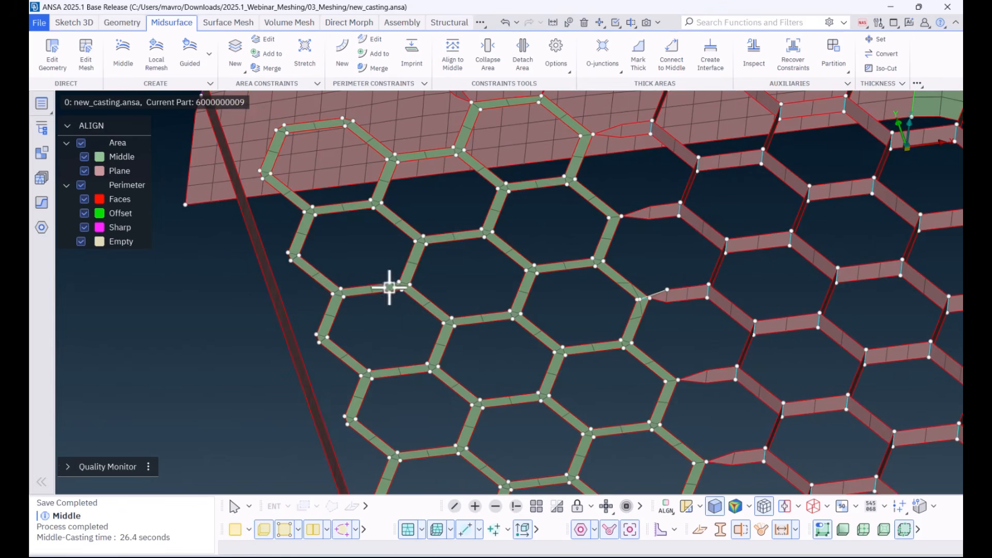
pyautogui.click(584, 23)
pyautogui.click(366, 432)
pyautogui.keyDown('ctrl'); pyautogui.moveTo(439, 208); pyautogui.dragTo(411, 357, button='middle'); pyautogui.keyUp('ctrl')
pyautogui.click(416, 229)
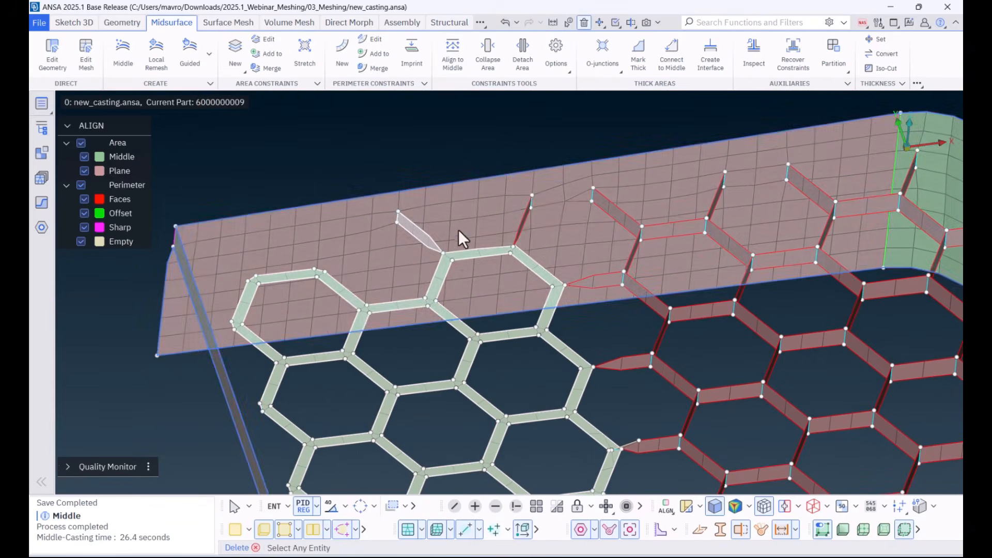
pyautogui.click(525, 220)
pyautogui.click(610, 283)
pyautogui.click(624, 364)
pyautogui.click(649, 446)
pyautogui.keyDown('ctrl'); pyautogui.moveTo(606, 351); pyautogui.dragTo(579, 217, button='middle'); pyautogui.keyUp('ctrl')
pyautogui.scroll(-4, 579, 217)
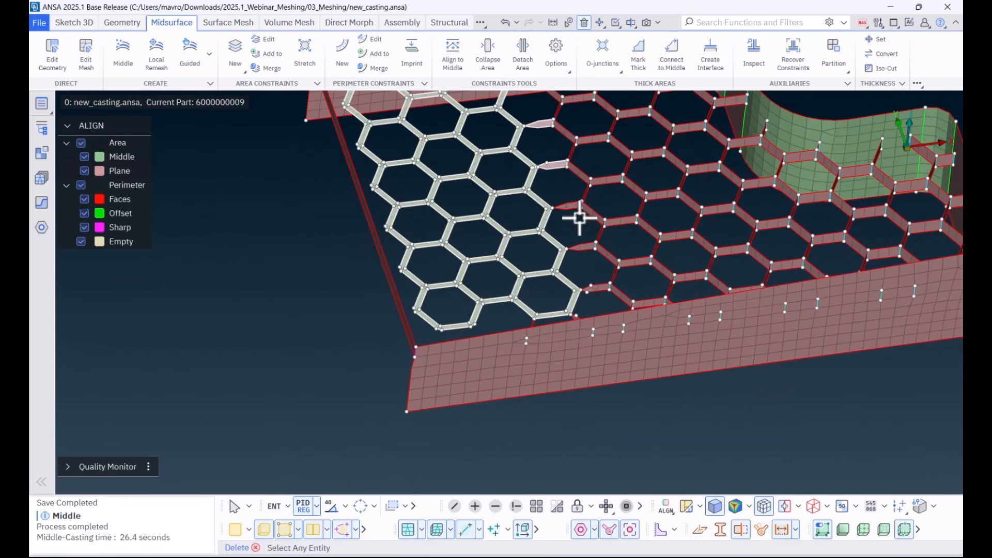
pyautogui.click(585, 247)
pyautogui.click(572, 208)
pyautogui.scroll(6, 594, 287)
pyautogui.click(587, 333)
pyautogui.click(422, 334)
pyautogui.middleClick(416, 332)
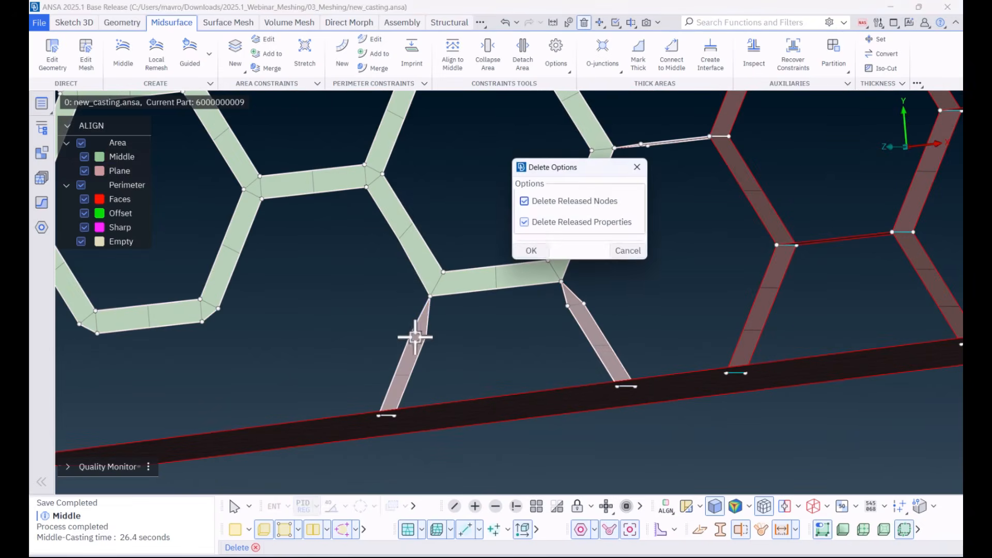
pyautogui.click(531, 251)
# Step: Show the geometry faces and create middle curves from the upper honeycomb face area lacking mesh, using the Area method with T-result junction treatment
pyautogui.scroll(-6, 478, 279)
pyautogui.moveTo(474, 271)
pyautogui.keyDown('ctrl'); pyautogui.mouseDown()
pyautogui.moveTo(450, 357)
pyautogui.moveTo(474, 258)
pyautogui.moveTo(465, 281)
pyautogui.moveTo(458, 268)
pyautogui.mouseUp(); pyautogui.keyUp('ctrl')
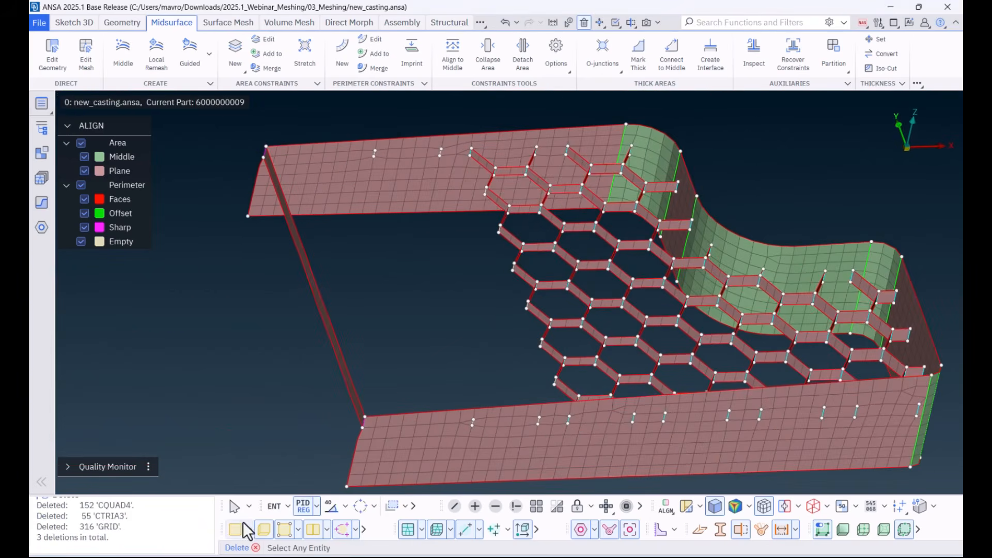
pyautogui.click(238, 529)
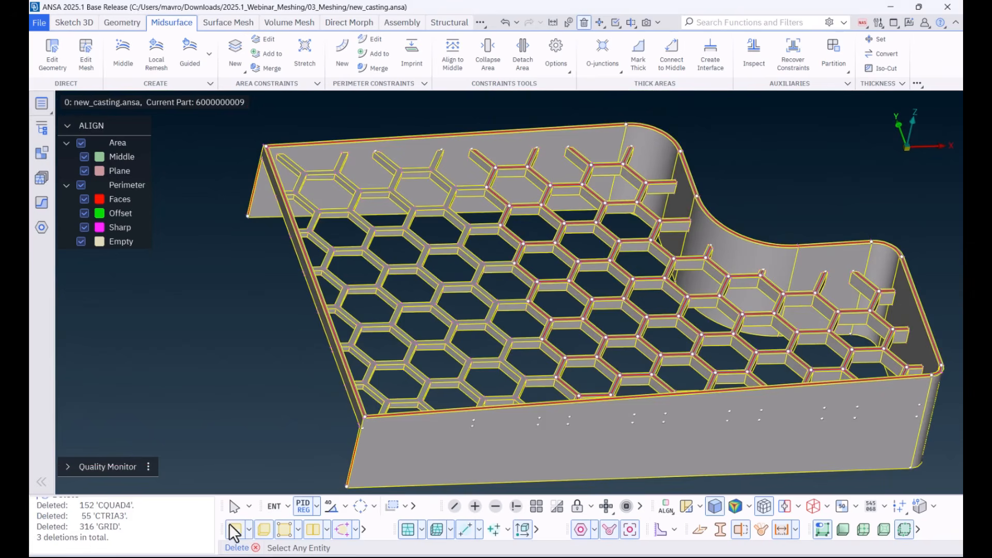
pyautogui.click(67, 22)
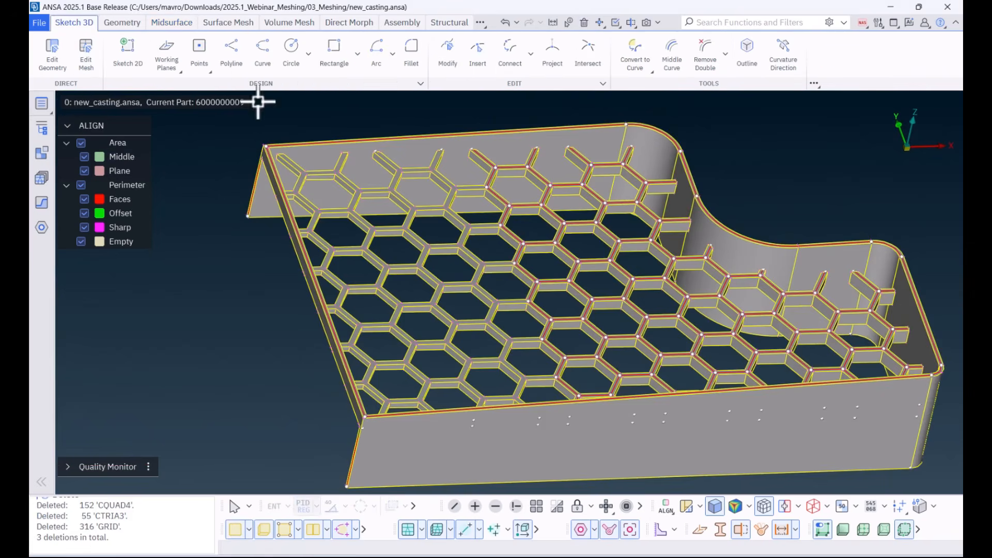
pyautogui.click(672, 59)
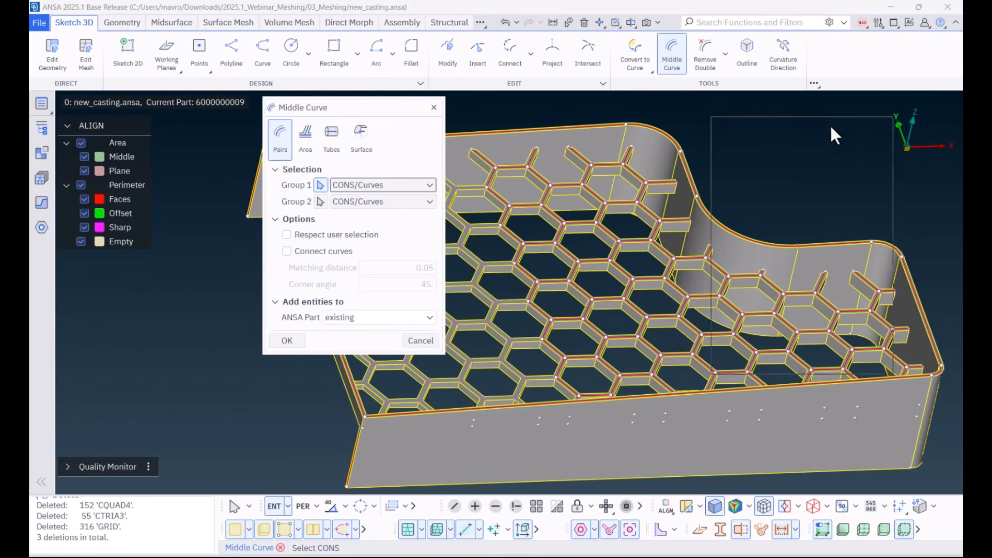
pyautogui.moveTo(816, 138); pyautogui.dragTo(867, 115)
pyautogui.click(793, 136)
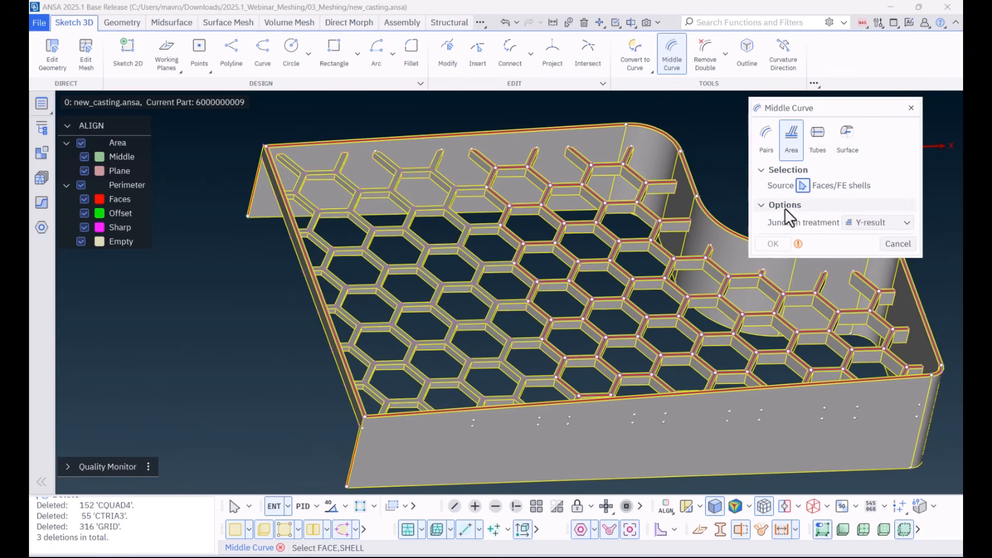
pyautogui.click(864, 222)
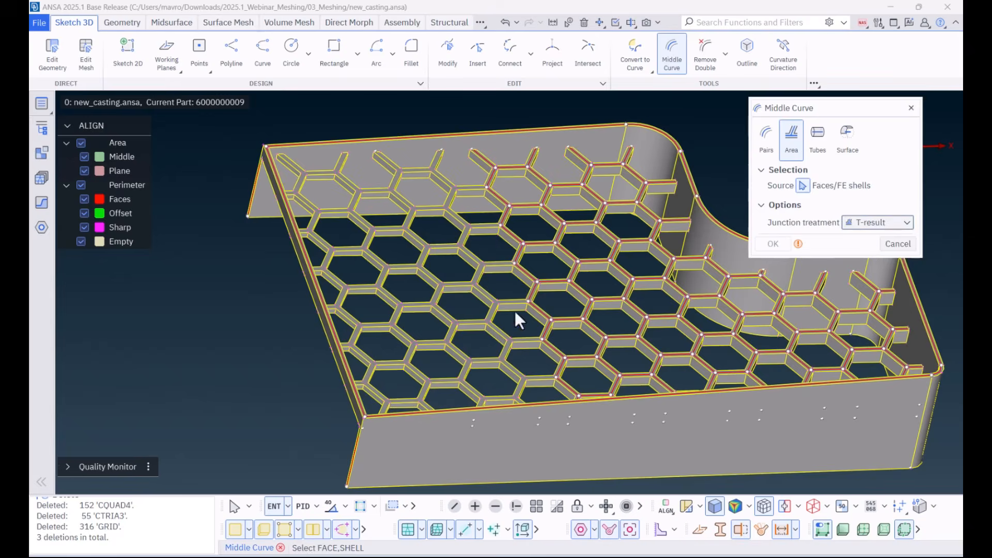
pyautogui.scroll(5, 455, 287)
pyautogui.click(443, 278)
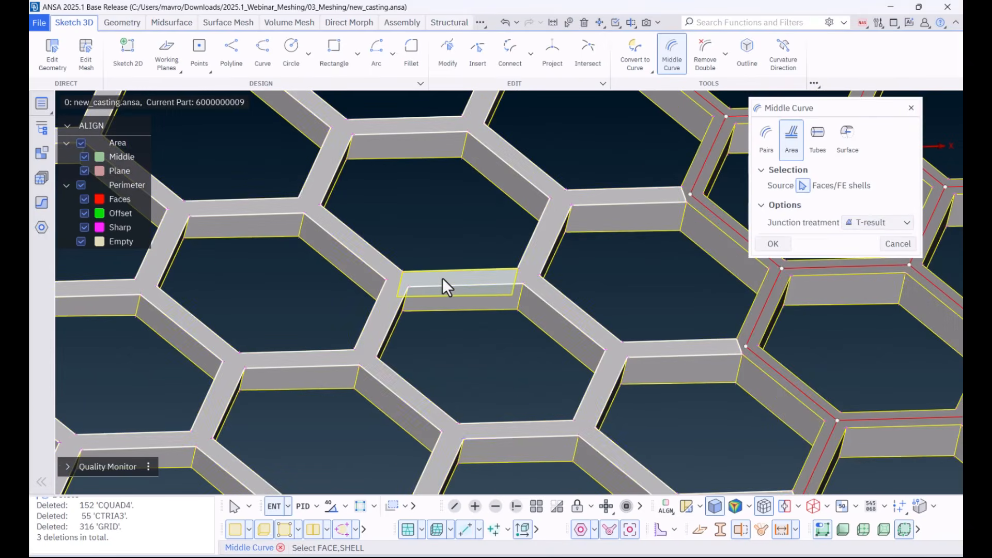
pyautogui.scroll(-5, 444, 281)
pyautogui.moveTo(446, 290)
pyautogui.keyDown('ctrl'); pyautogui.mouseDown()
pyautogui.moveTo(430, 298)
pyautogui.moveTo(436, 324)
pyautogui.moveTo(439, 297)
pyautogui.mouseUp(); pyautogui.keyUp('ctrl')
pyautogui.click(774, 244)
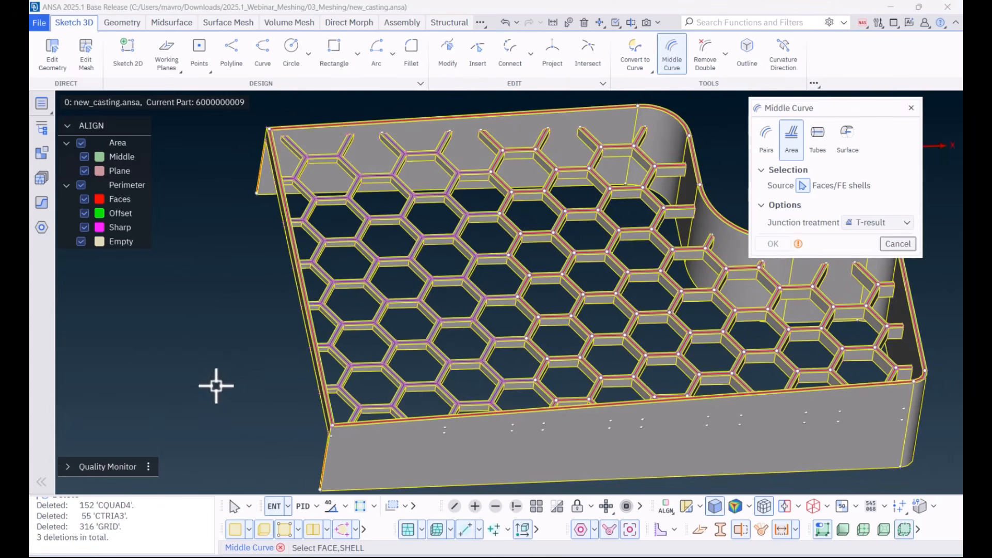
# Step: Inspect the new middle curves with the geometry faces hidden, restore the faces and leave the Middle Curve function
pyautogui.click(235, 529)
pyautogui.scroll(5, 426, 333)
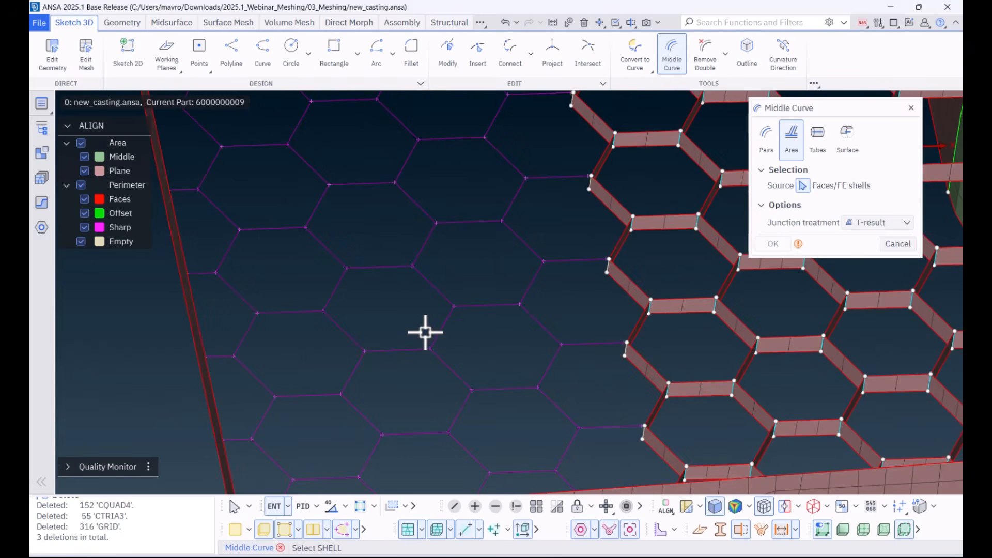
pyautogui.scroll(-5, 426, 333)
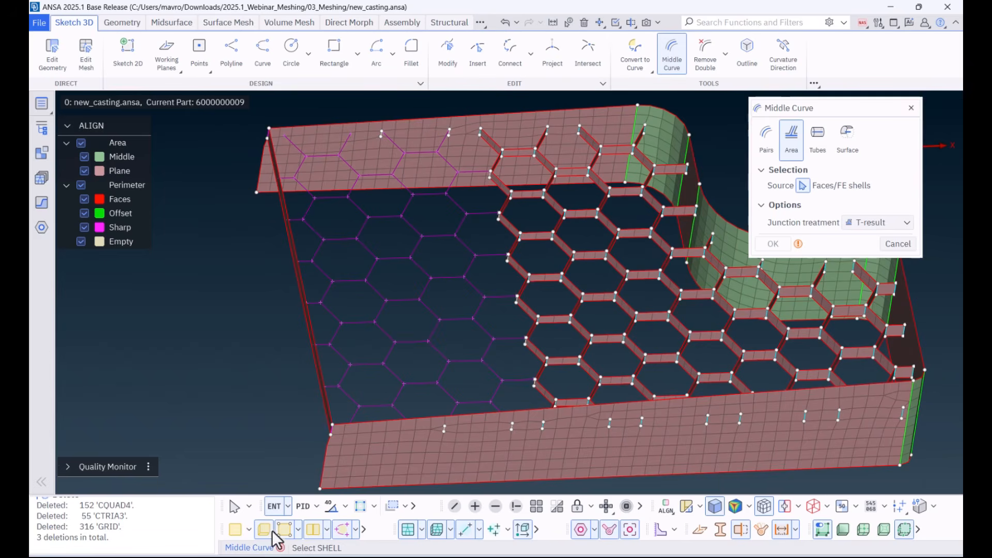
pyautogui.click(235, 529)
pyautogui.press('Escape')
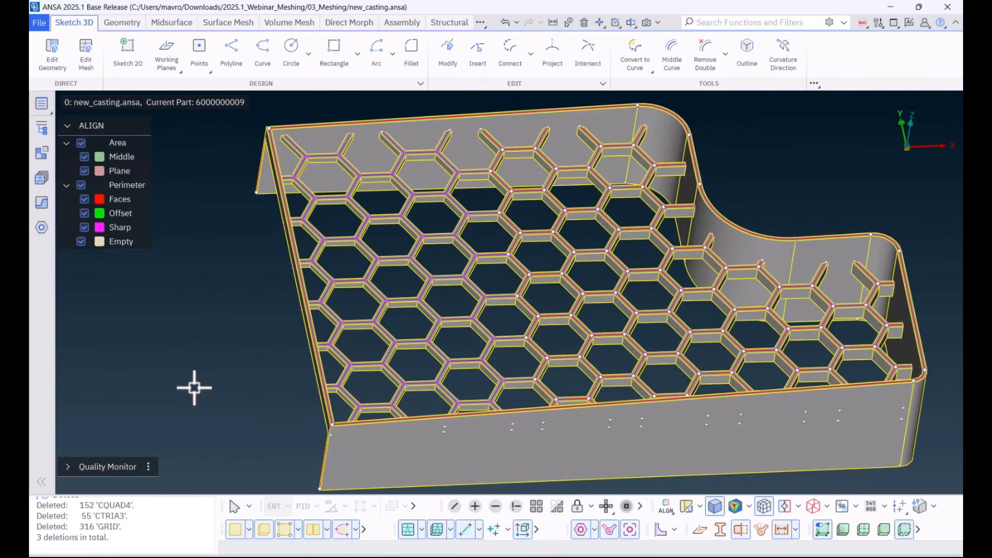
# Step: Create middle shells from all the honeycomb middle curves with Guided From Top, using CONS/Curve as top, base middle shells target, mixed elements and length 5
pyautogui.click(169, 24)
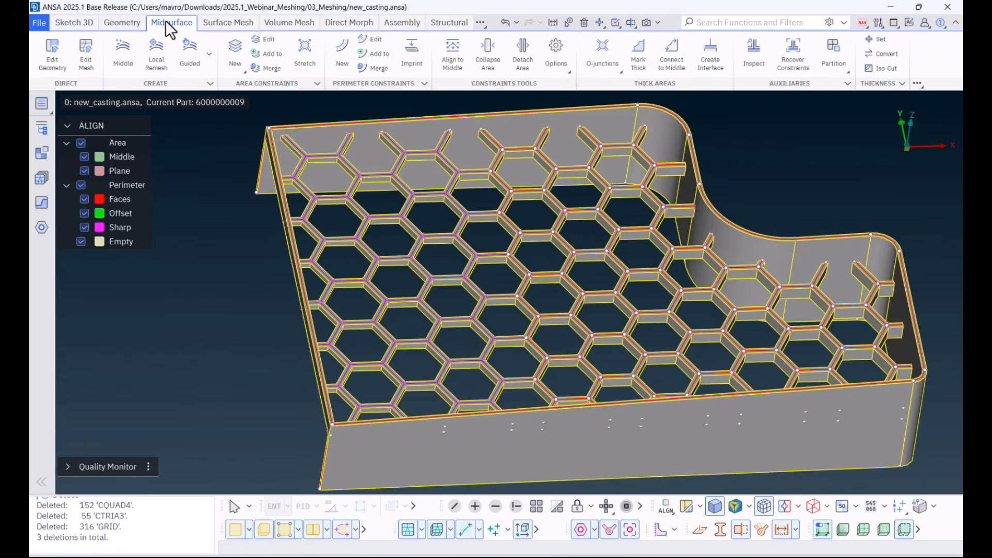
pyautogui.click(209, 54)
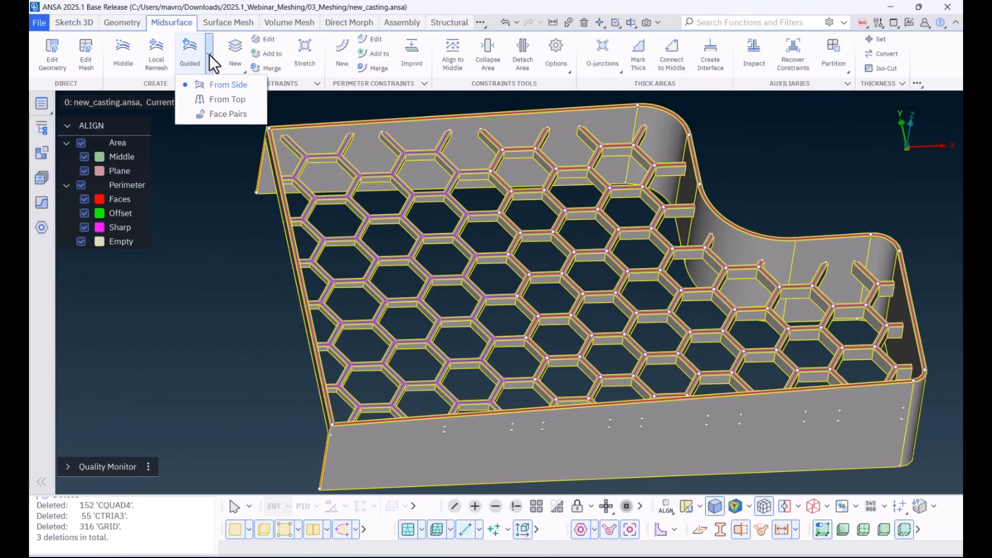
pyautogui.click(215, 98)
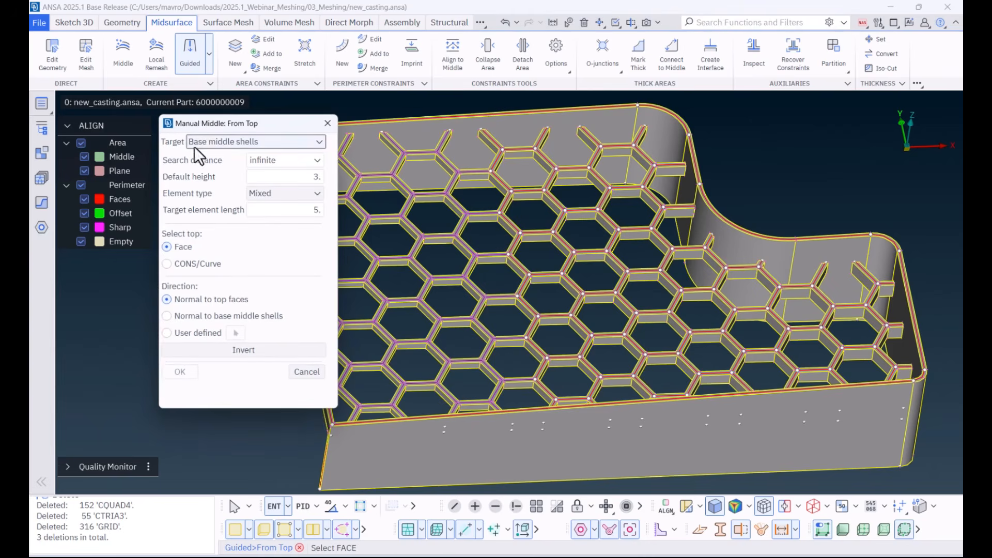
pyautogui.click(183, 265)
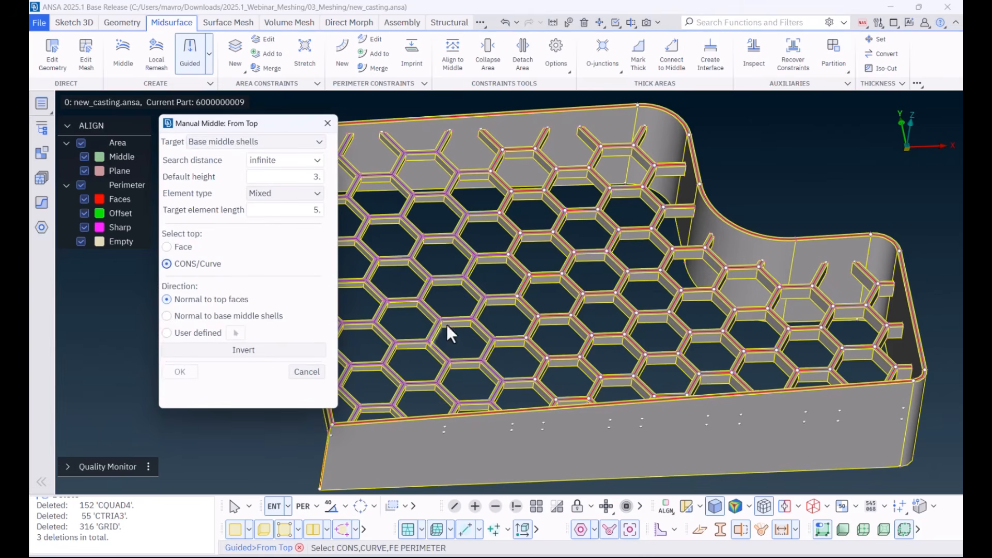
pyautogui.scroll(5, 433, 278)
pyautogui.click(433, 274)
pyautogui.click(410, 294)
pyautogui.click(578, 290)
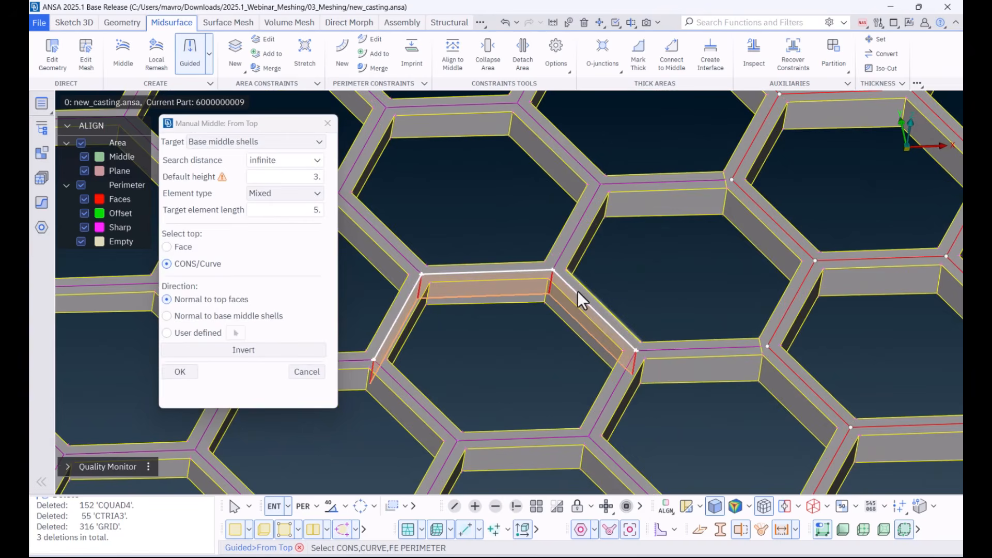
pyautogui.hotkey('ctrl', 'a')
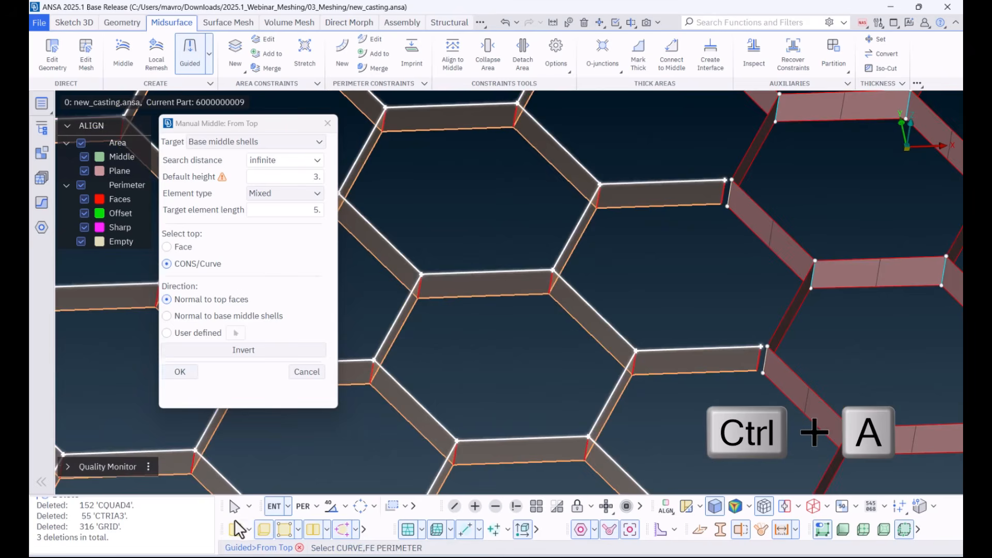
pyautogui.click(180, 372)
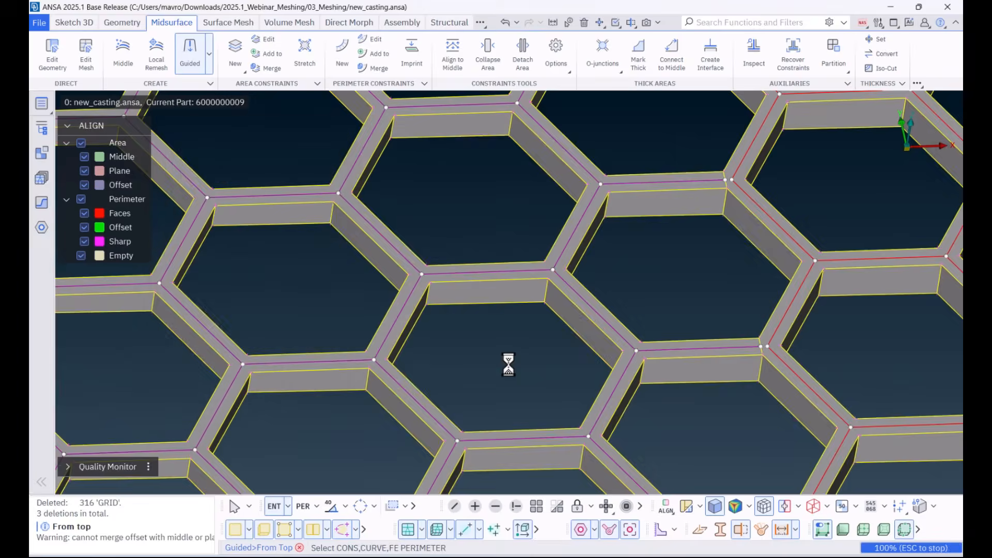
pyautogui.middleClick(257, 429)
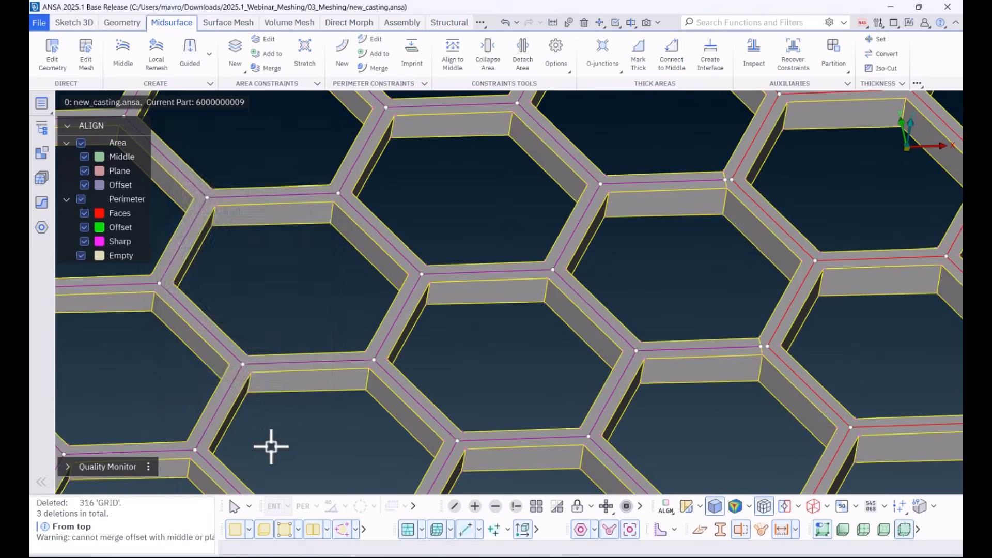
# Step: Hide the geometry faces and the hot points, and examine the junction between the new and existing honeycomb ribs
pyautogui.click(231, 532)
pyautogui.scroll(-3, 536, 360)
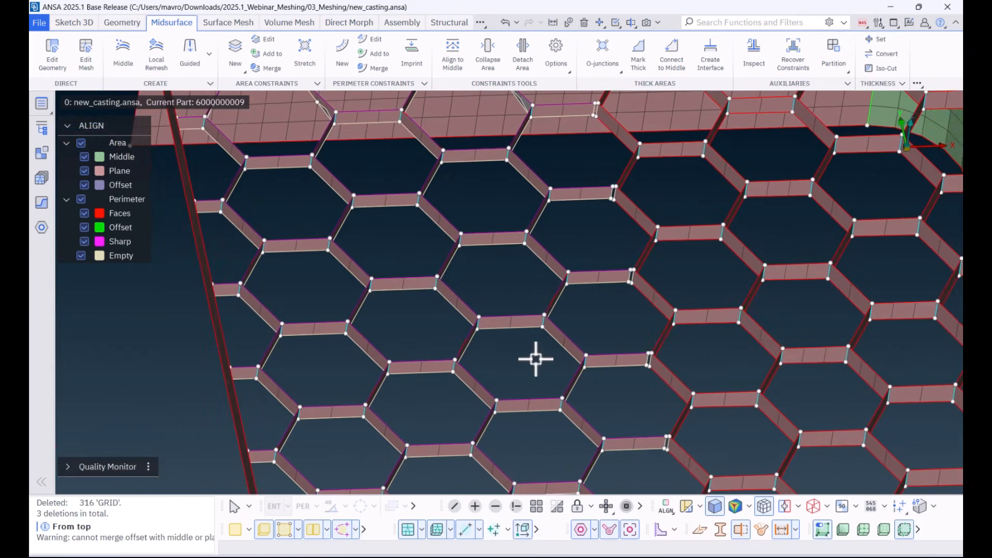
pyautogui.keyDown('ctrl'); pyautogui.moveTo(658, 337); pyautogui.dragTo(526, 223, button='middle'); pyautogui.keyUp('ctrl')
pyautogui.scroll(2, 479, 248)
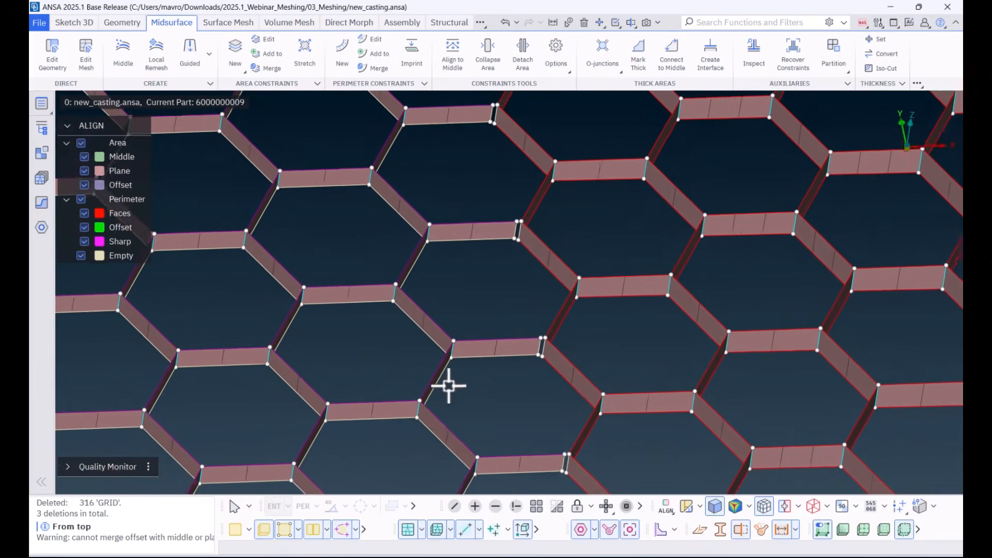
pyautogui.click(284, 527)
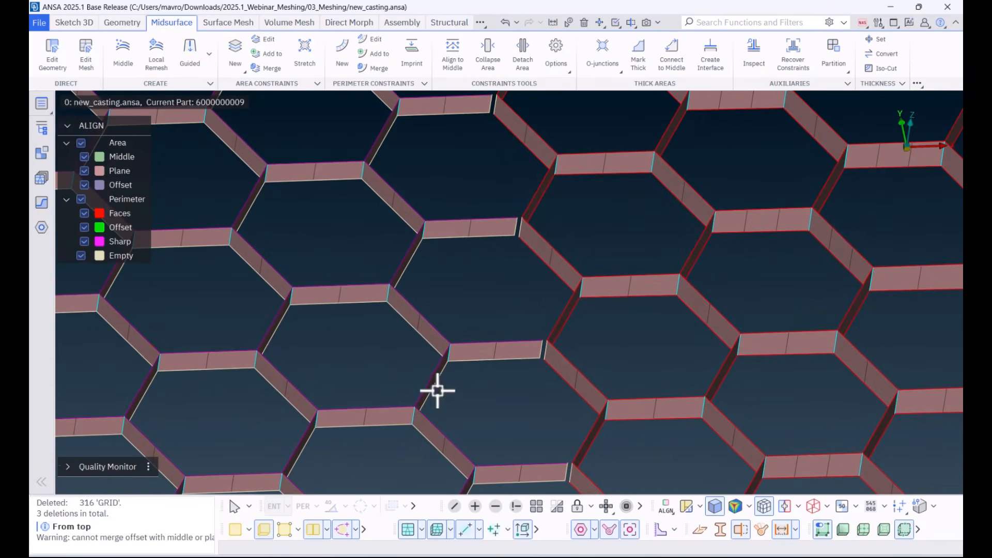
# Step: Compare the honeycomb shells with the geometry faces using Draw shell as solid, switch that option off and hide the faces
pyautogui.keyDown('ctrl'); pyautogui.moveTo(436, 390); pyautogui.dragTo(436, 399); pyautogui.keyUp('ctrl')
pyautogui.click(238, 530)
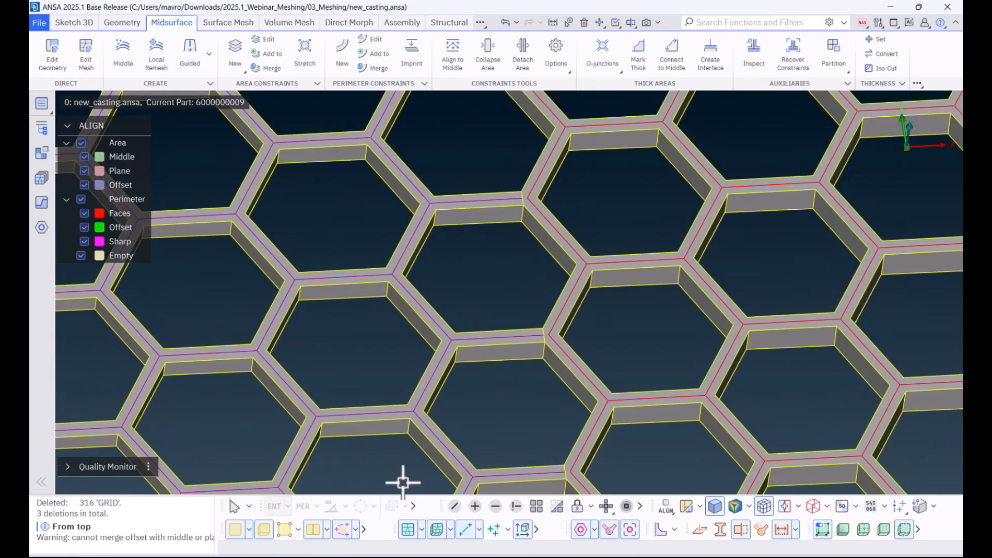
pyautogui.click(423, 529)
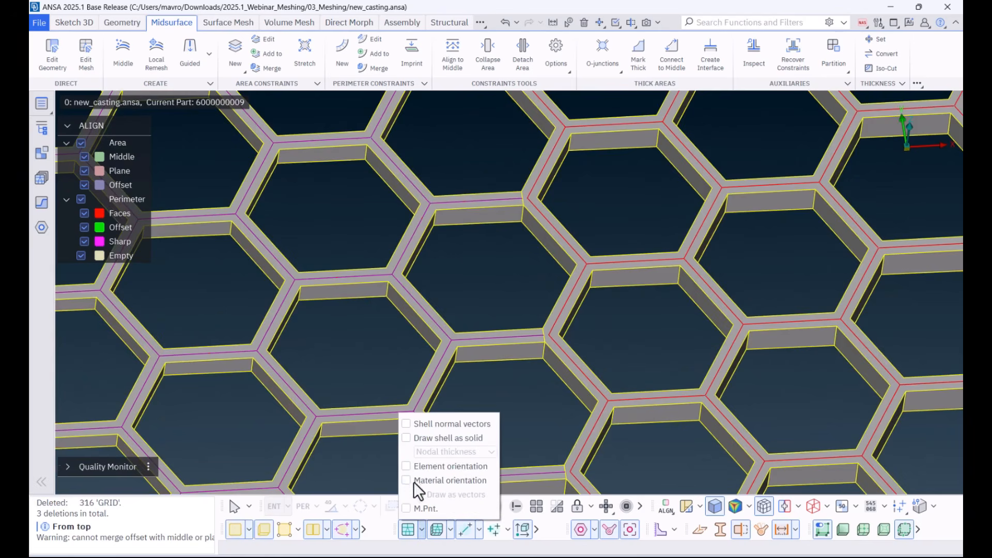
pyautogui.click(407, 437)
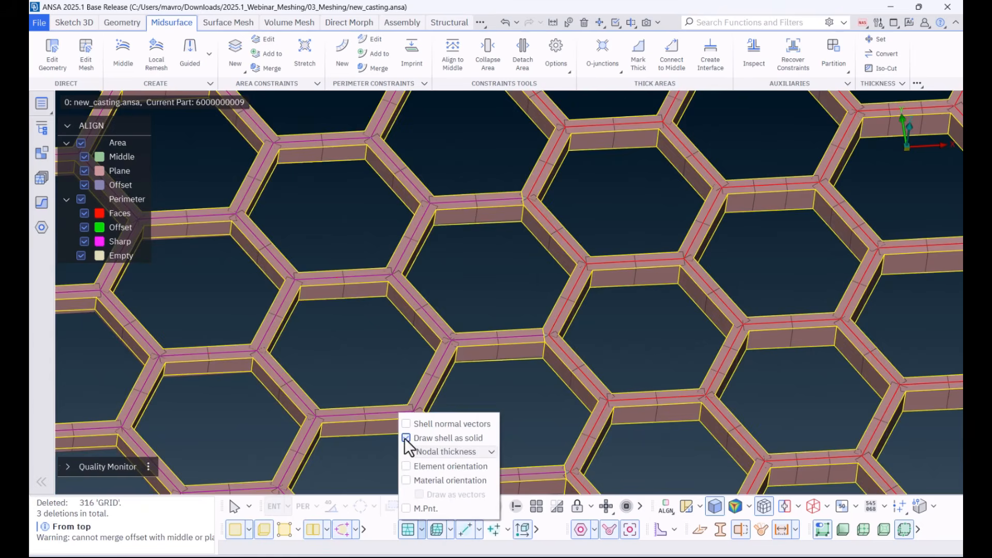
pyautogui.click(409, 442)
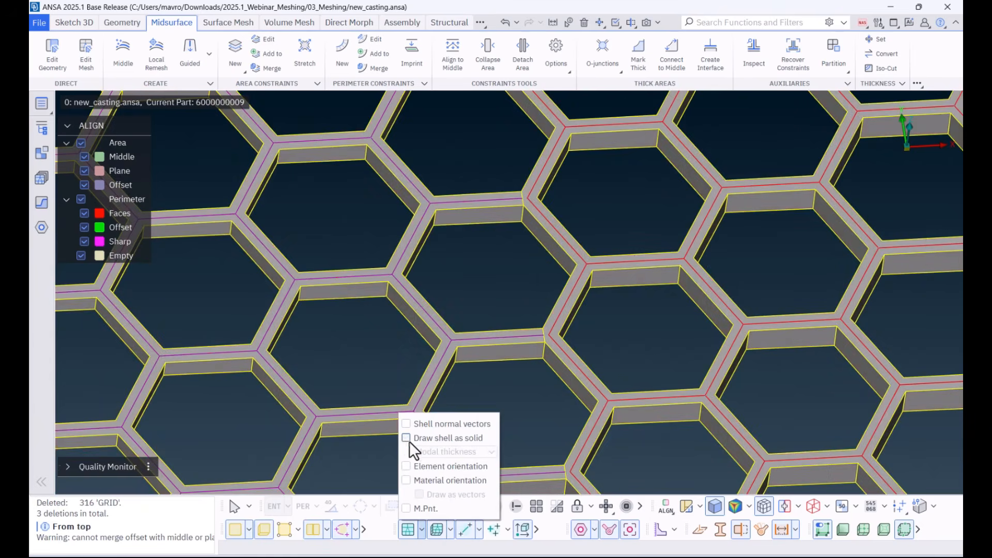
pyautogui.click(421, 536)
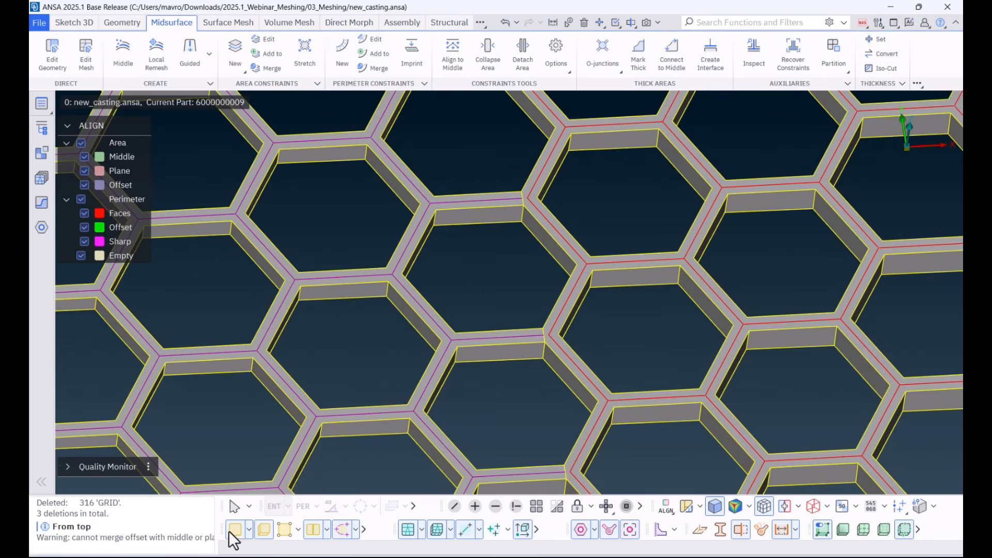
pyautogui.click(265, 529)
# Step: Close the gap at one honeycomb junction by moving the new rib's end nodes onto the existing rib with Edit Mesh
pyautogui.scroll(5, 474, 312)
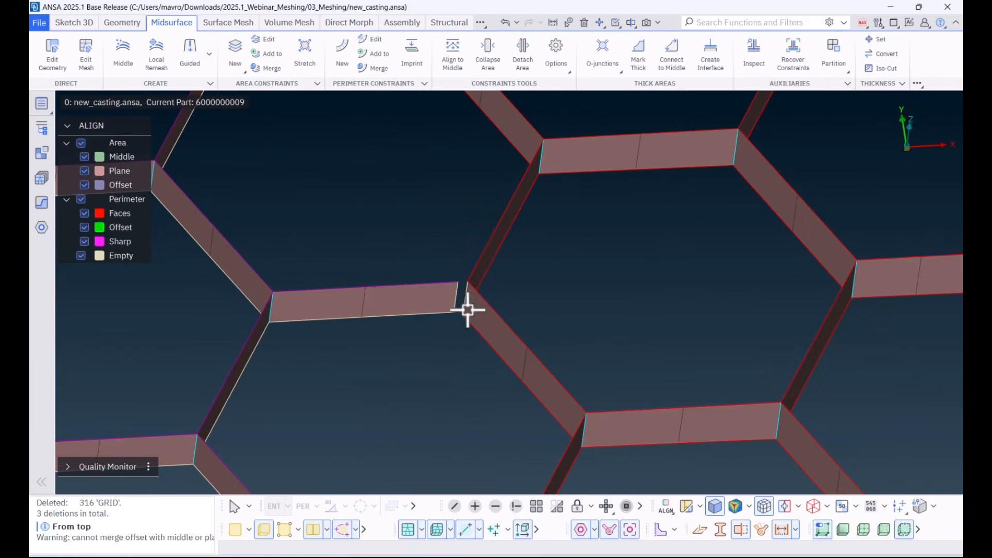
pyautogui.click(86, 61)
pyautogui.moveTo(456, 283); pyautogui.dragTo(464, 315)
pyautogui.middleClick(455, 351)
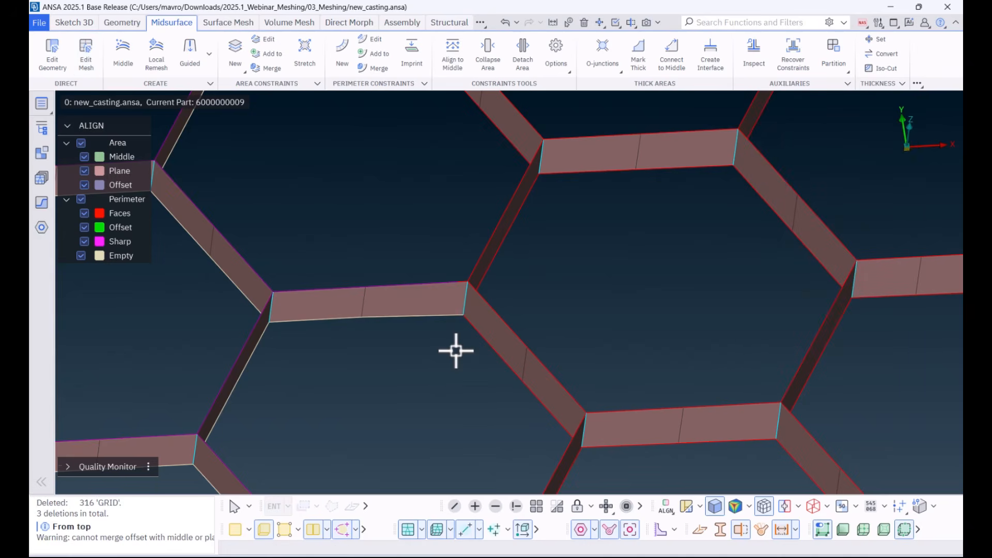
# Step: Paste the visible honeycomb CONS in Auto mode with the Draft (0.8) distance and show the geometry faces
pyautogui.click(115, 24)
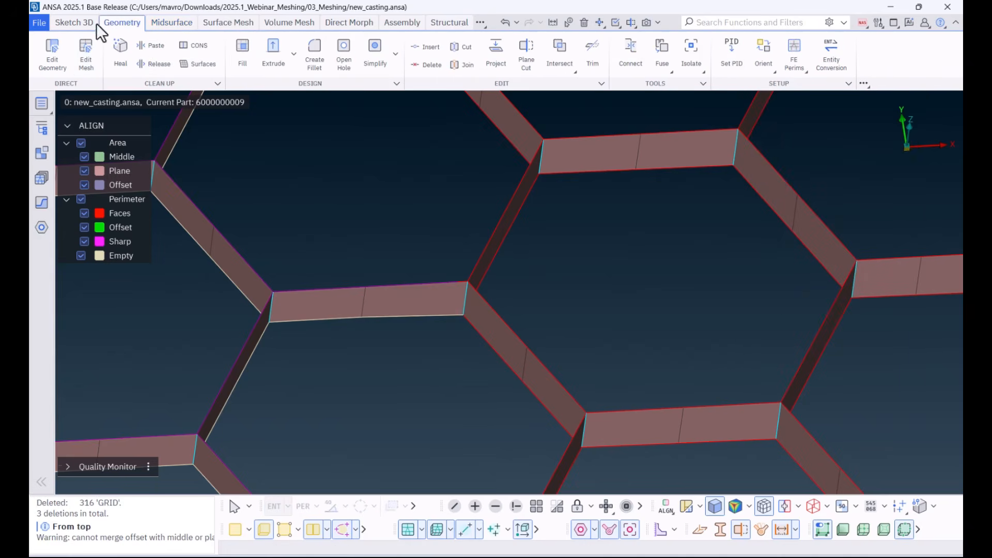
pyautogui.click(150, 46)
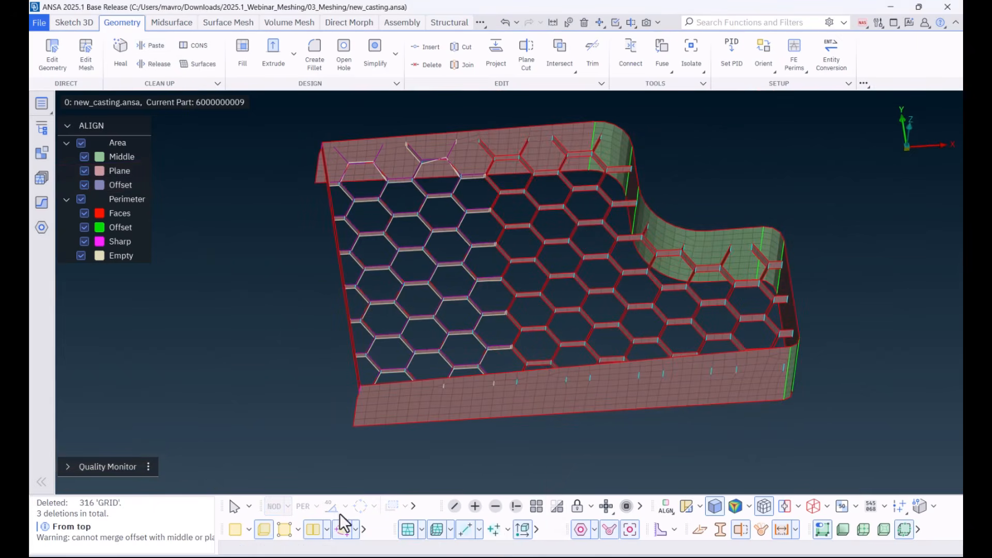
pyautogui.click(236, 530)
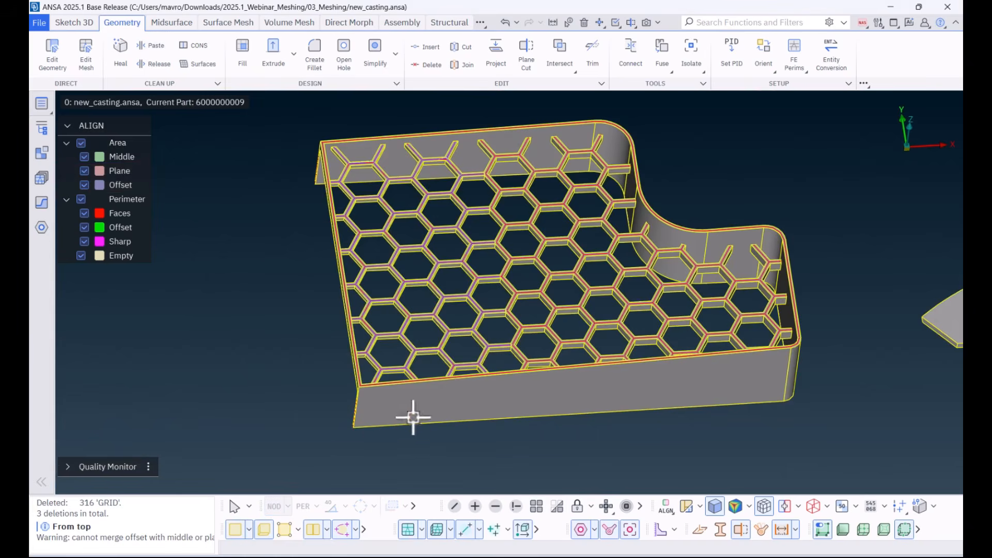
# Step: Isolate the curved-edge plate that carries three ribbed tubes and look at its tube geometry
pyautogui.keyDown('ctrl'); pyautogui.moveTo(629, 337); pyautogui.dragTo(335, 345, button='middle'); pyautogui.keyUp('ctrl')
pyautogui.moveTo(737, 333)
pyautogui.keyDown('ctrl'); pyautogui.mouseDown(button='middle')
pyautogui.moveTo(602, 326)
pyautogui.moveTo(414, 423)
pyautogui.mouseUp(button='middle'); pyautogui.keyUp('ctrl')
pyautogui.click(514, 506)
pyautogui.click(501, 343)
pyautogui.middleClick(464, 342)
pyautogui.scroll(4, 448, 314)
pyautogui.keyDown('ctrl'); pyautogui.moveTo(448, 314); pyautogui.dragTo(537, 310); pyautogui.keyUp('ctrl')
pyautogui.scroll(-2, 524, 277)
pyautogui.middleClick(534, 392)
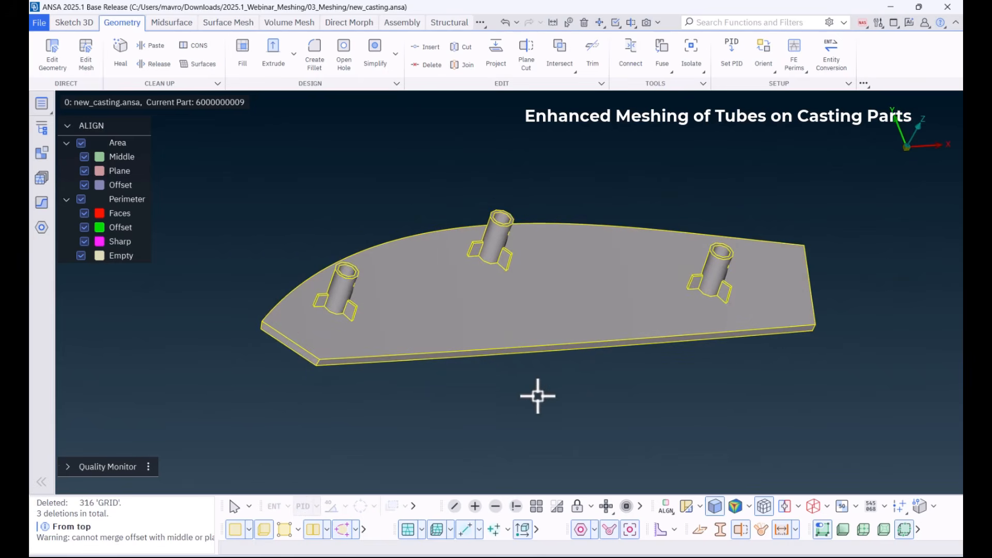
# Step: Create the casting middle mesh of the three-tube plate and hide the geometry faces
pyautogui.click(169, 23)
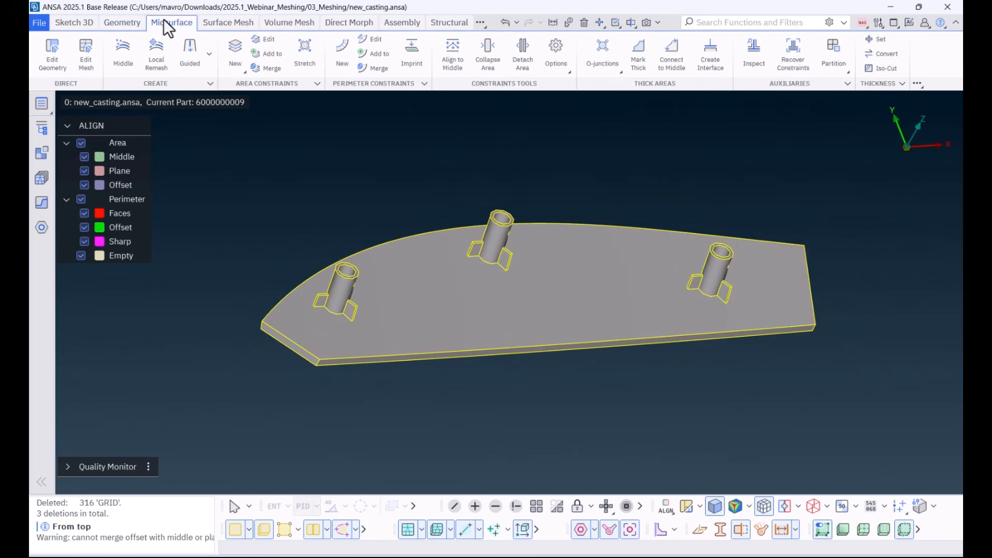
pyautogui.click(123, 61)
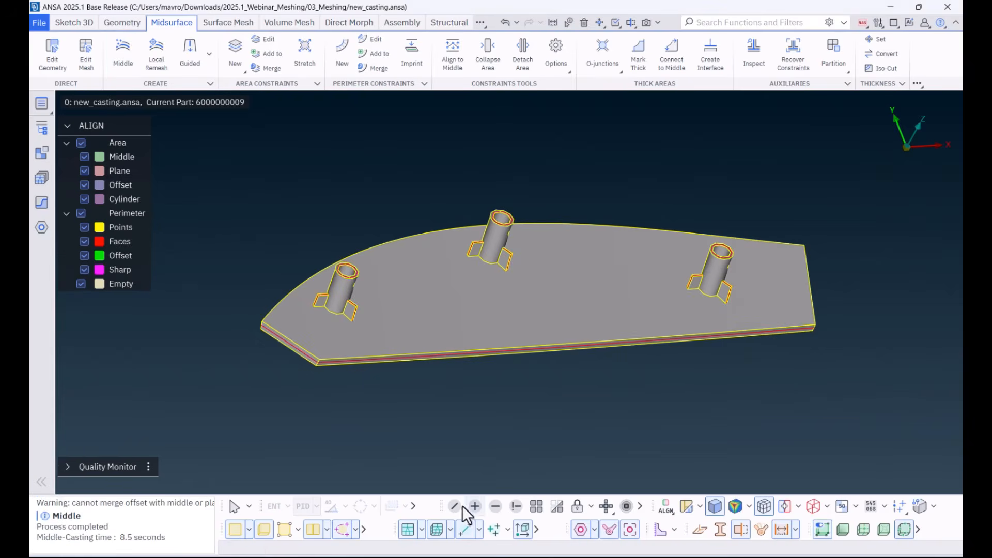
pyautogui.click(234, 532)
# Step: Examine the middle mesh around each of the three tubes with the perimeters hidden, and restore the perimeters, hot points and geometry faces
pyautogui.scroll(8, 304, 296)
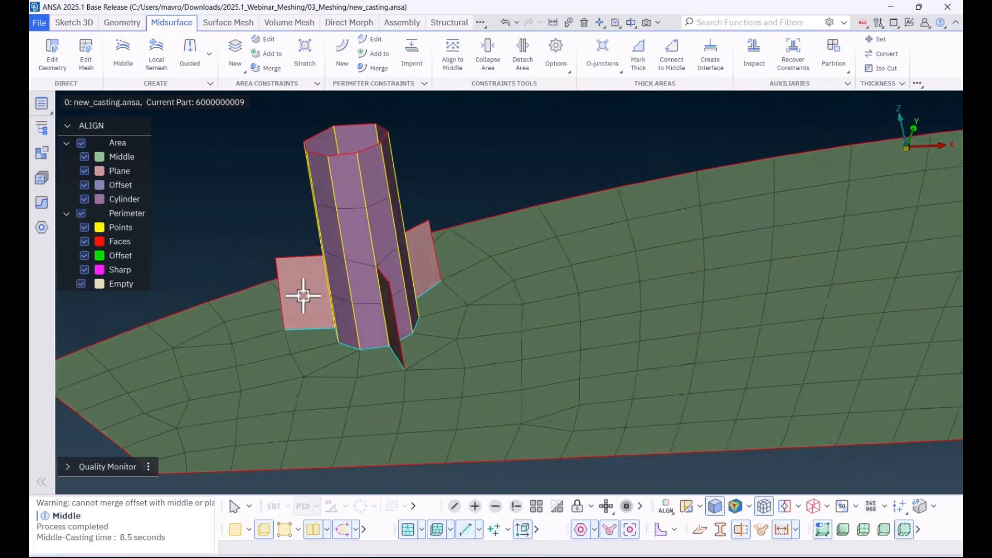
pyautogui.keyDown('ctrl'); pyautogui.moveTo(304, 295); pyautogui.dragTo(345, 307); pyautogui.keyUp('ctrl')
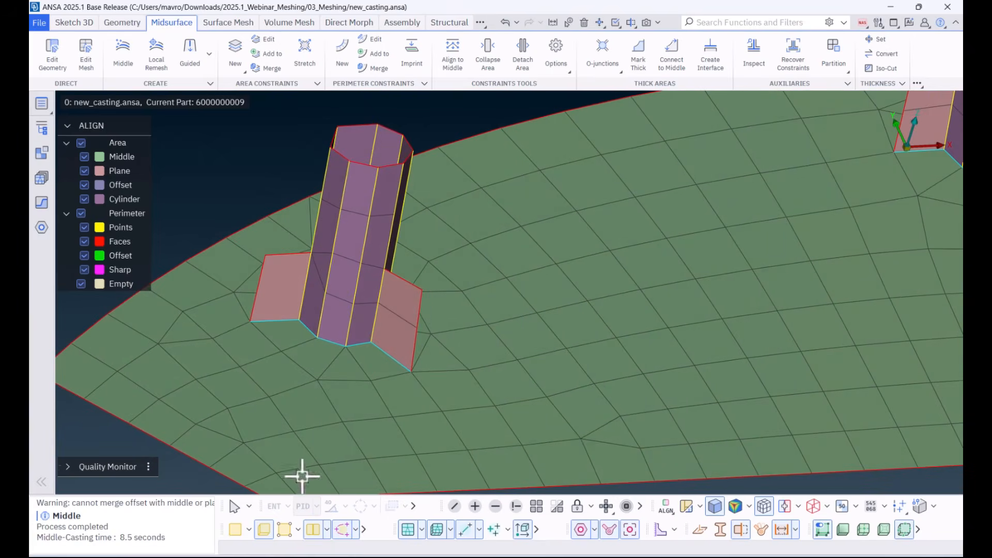
pyautogui.click(311, 531)
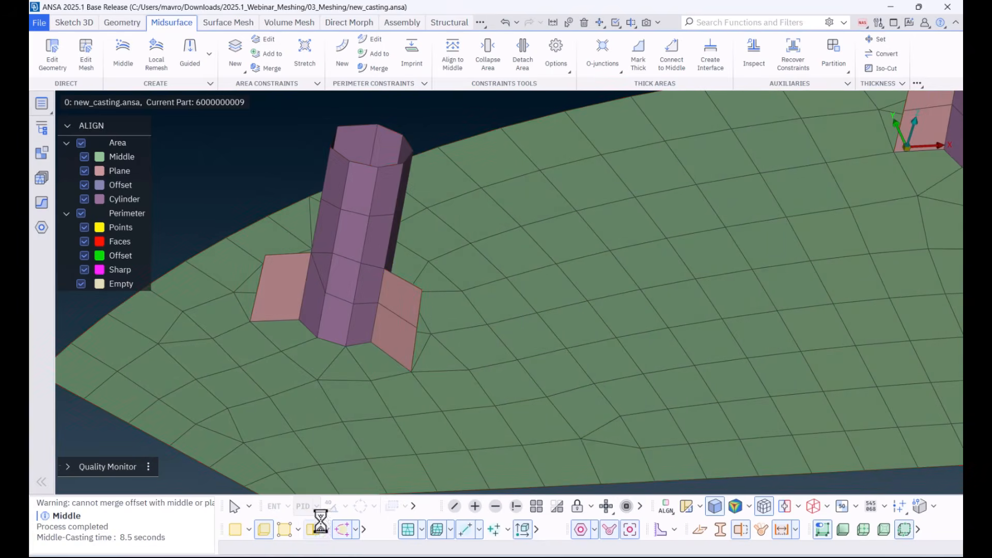
pyautogui.scroll(-6, 418, 357)
pyautogui.keyDown('ctrl'); pyautogui.moveTo(685, 303); pyautogui.dragTo(604, 304, button='middle'); pyautogui.keyUp('ctrl')
pyautogui.scroll(6, 521, 298)
pyautogui.keyDown('ctrl'); pyautogui.moveTo(485, 299); pyautogui.dragTo(519, 319); pyautogui.keyUp('ctrl')
pyautogui.scroll(-3, 522, 322)
pyautogui.keyDown('ctrl'); pyautogui.moveTo(814, 373); pyautogui.dragTo(585, 346, button='middle'); pyautogui.keyUp('ctrl')
pyautogui.scroll(4, 642, 330)
pyautogui.keyDown('ctrl'); pyautogui.moveTo(642, 330); pyautogui.dragTo(706, 316); pyautogui.keyUp('ctrl')
pyautogui.scroll(-5, 630, 339)
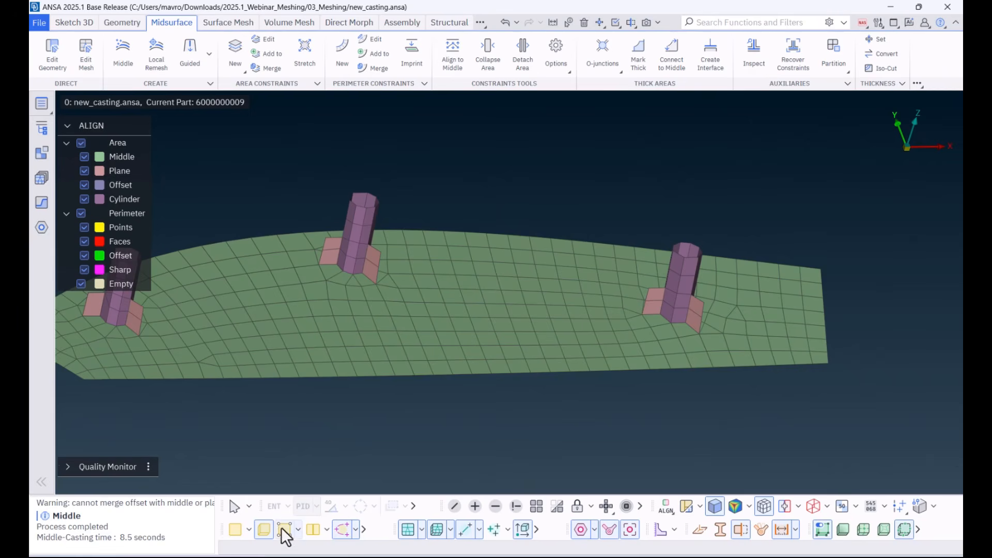
pyautogui.click(310, 531)
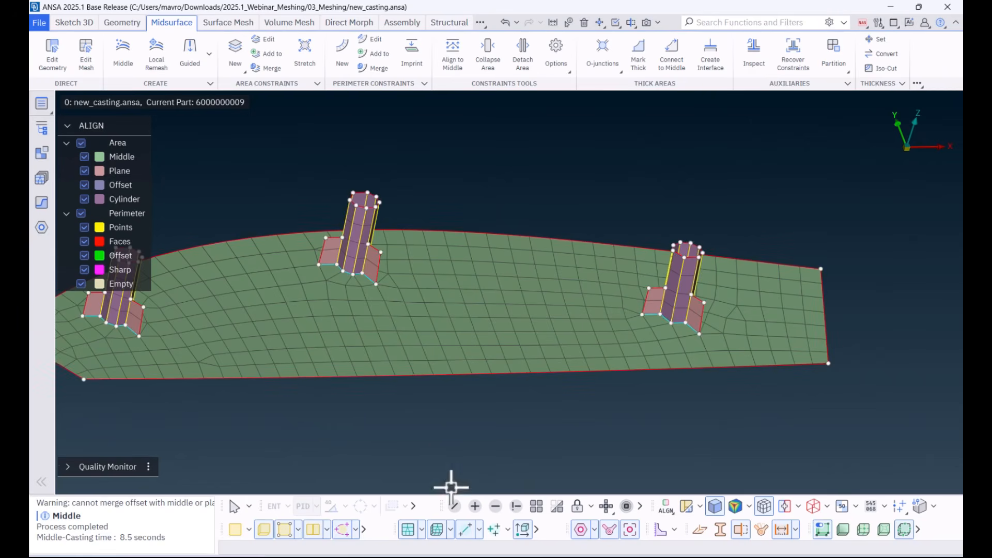
pyautogui.click(236, 534)
# Step: Show all parts and isolate the small plate with a single ribbed tube
pyautogui.scroll(-3, 603, 371)
pyautogui.keyDown('ctrl'); pyautogui.moveTo(704, 372); pyautogui.dragTo(253, 345, button='middle'); pyautogui.keyUp('ctrl')
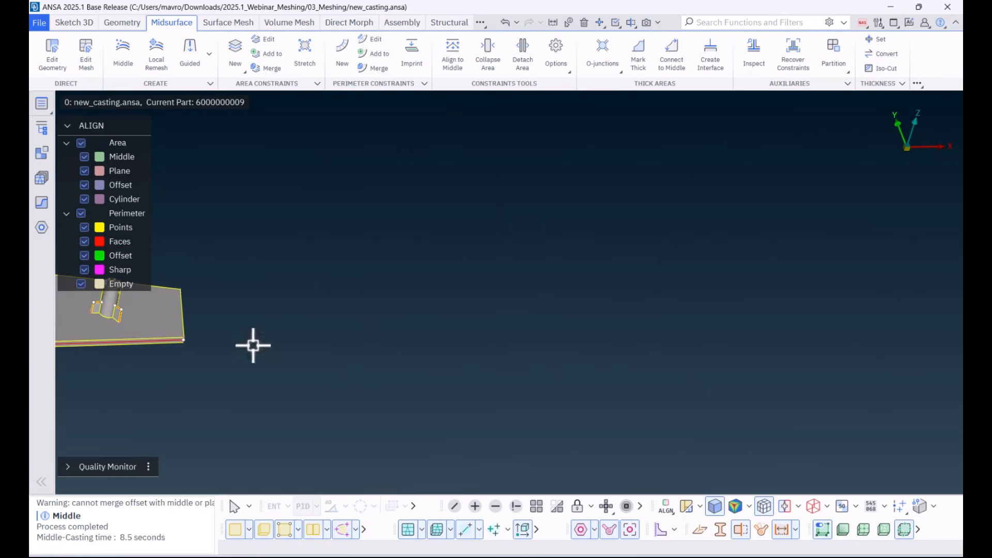
pyautogui.click(530, 507)
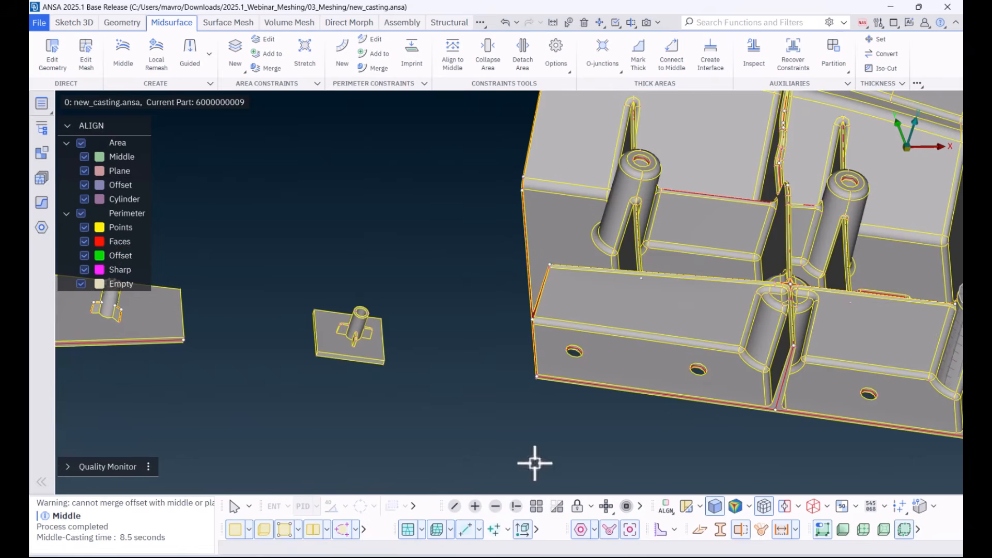
pyautogui.click(516, 507)
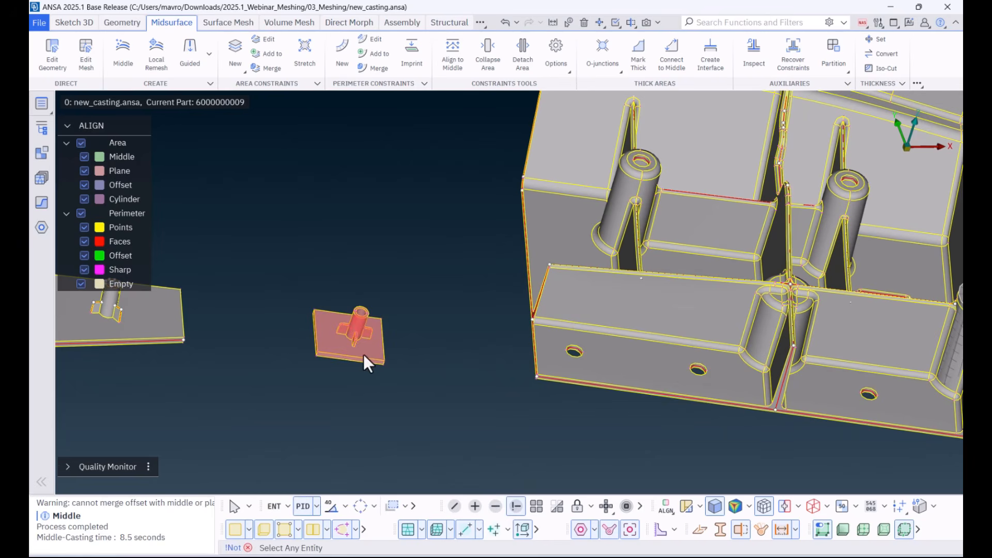
pyautogui.click(363, 355)
pyautogui.middleClick(359, 354)
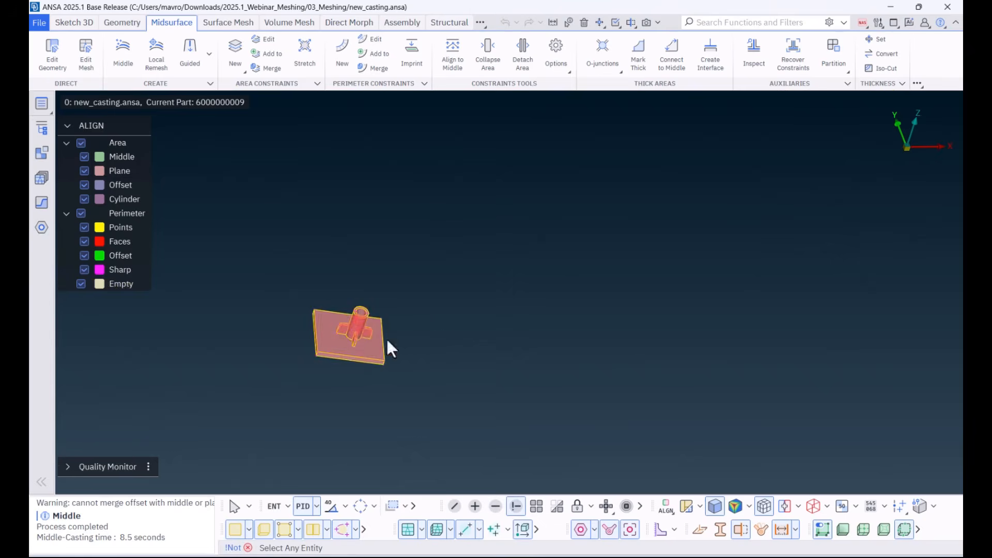
pyautogui.middleClick(428, 340)
# Step: Measure the distance across the upper rim of the single tube
pyautogui.scroll(5, 355, 326)
pyautogui.keyDown('ctrl'); pyautogui.moveTo(370, 372); pyautogui.dragTo(472, 327, button='middle'); pyautogui.keyUp('ctrl')
pyautogui.keyDown('ctrl'); pyautogui.moveTo(472, 327); pyautogui.dragTo(448, 331); pyautogui.keyUp('ctrl')
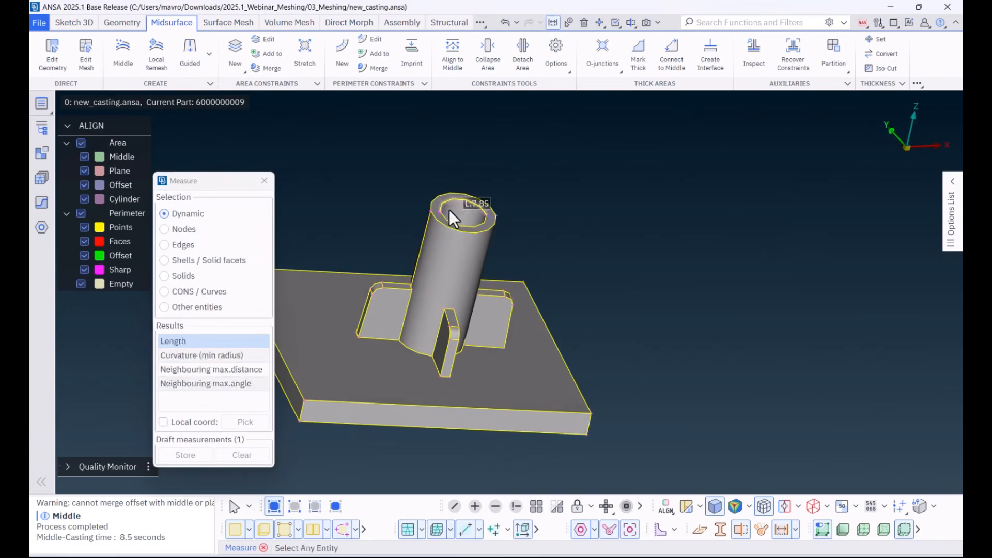
pyautogui.click(432, 210)
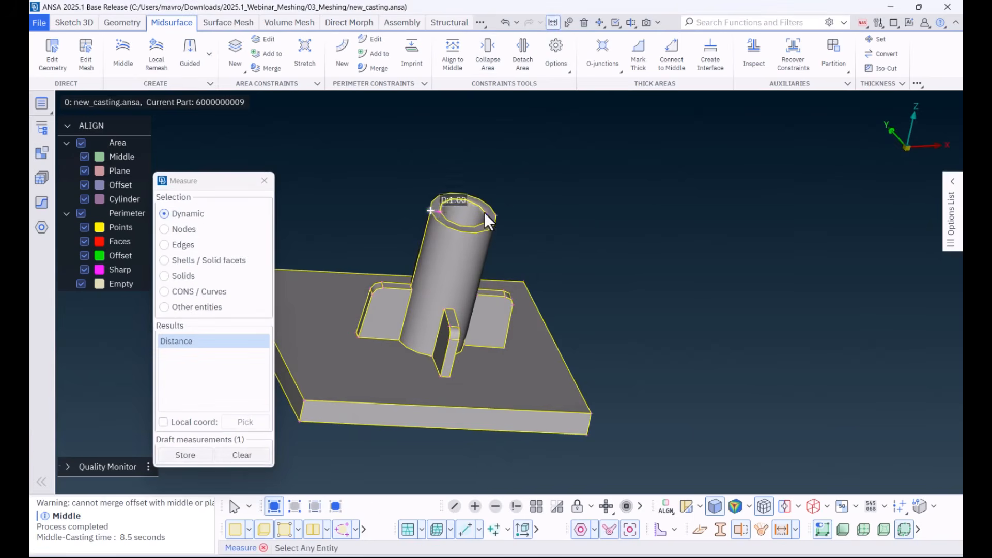
pyautogui.middleClick(528, 219)
# Step: Create the single-tube plate's casting middle mesh with Divide convex fillets off, cylinder treatment below diameter 10, target length 5 and T-result junctions
pyautogui.click(117, 62)
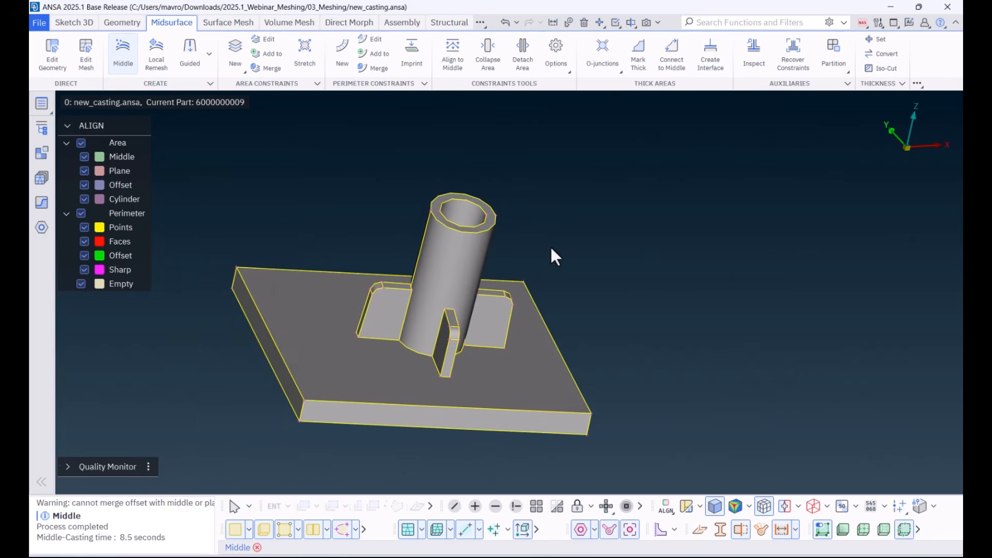
pyautogui.moveTo(801, 179); pyautogui.dragTo(703, 104)
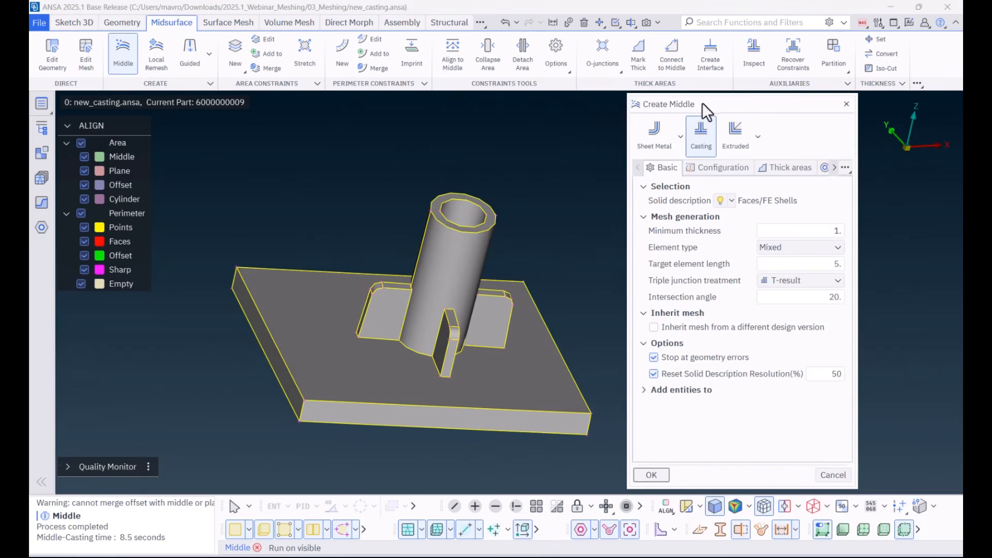
pyautogui.click(729, 165)
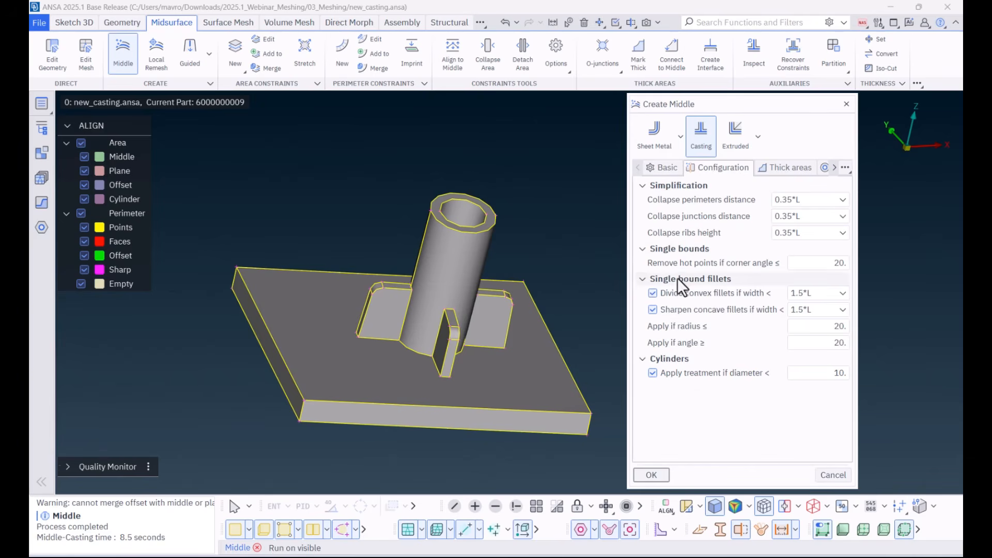
pyautogui.moveTo(680, 292)
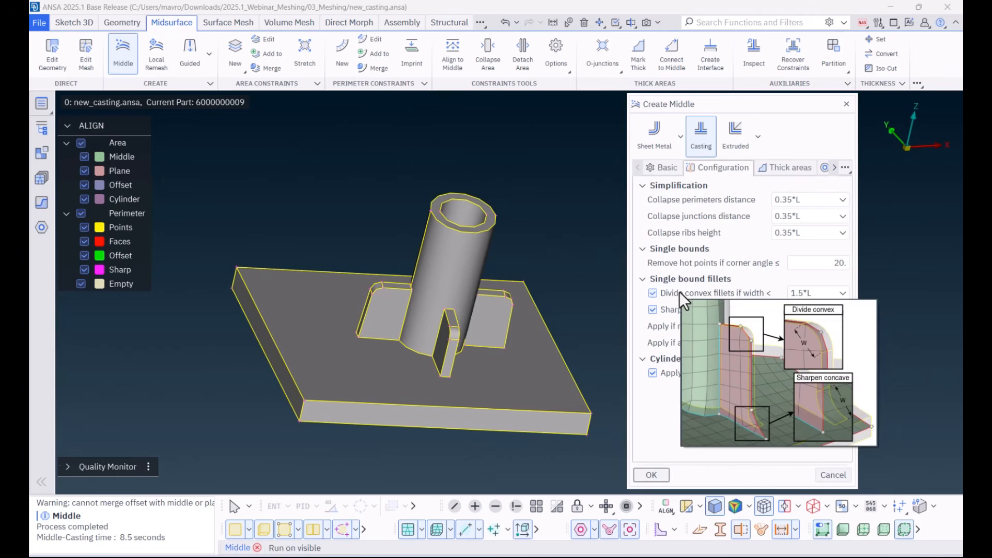
pyautogui.click(654, 293)
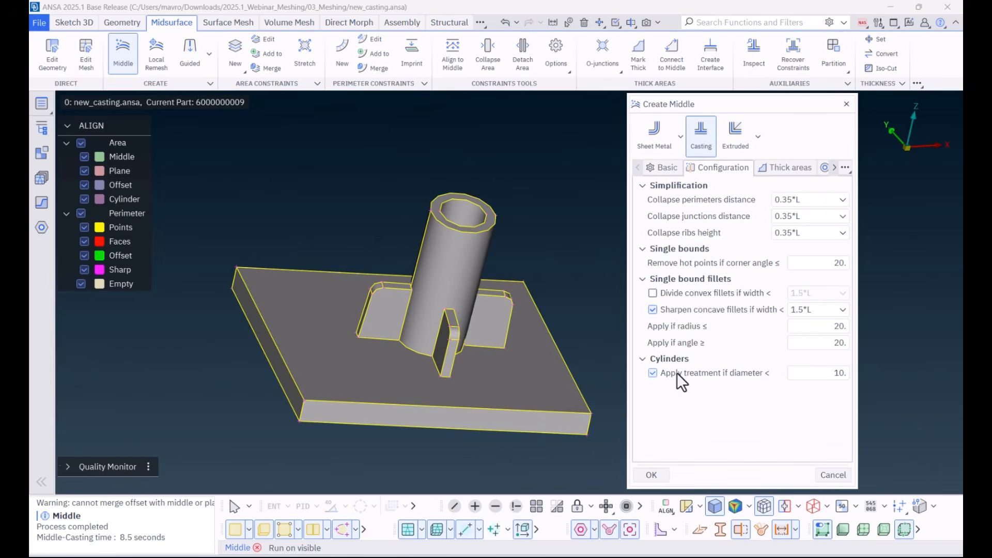
pyautogui.moveTo(677, 373)
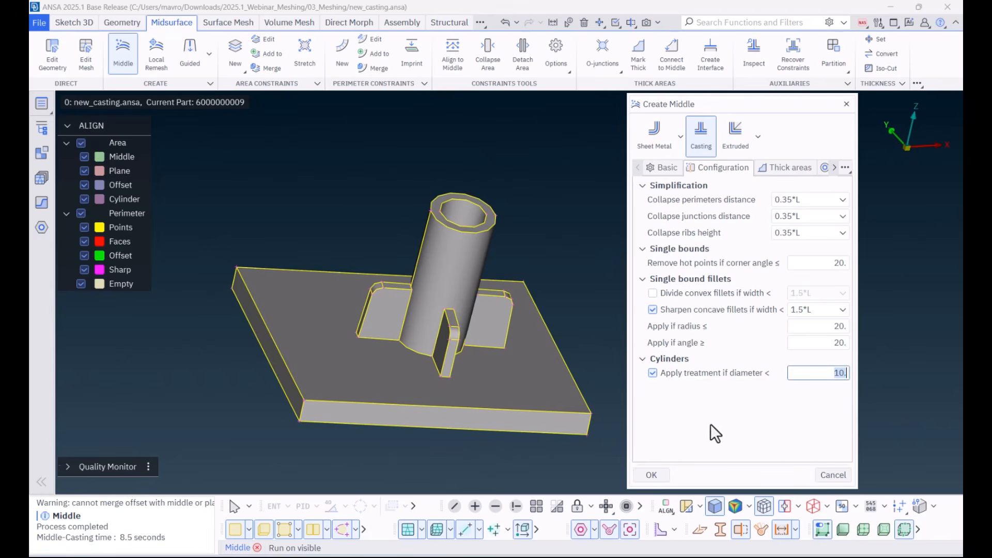
pyautogui.click(652, 474)
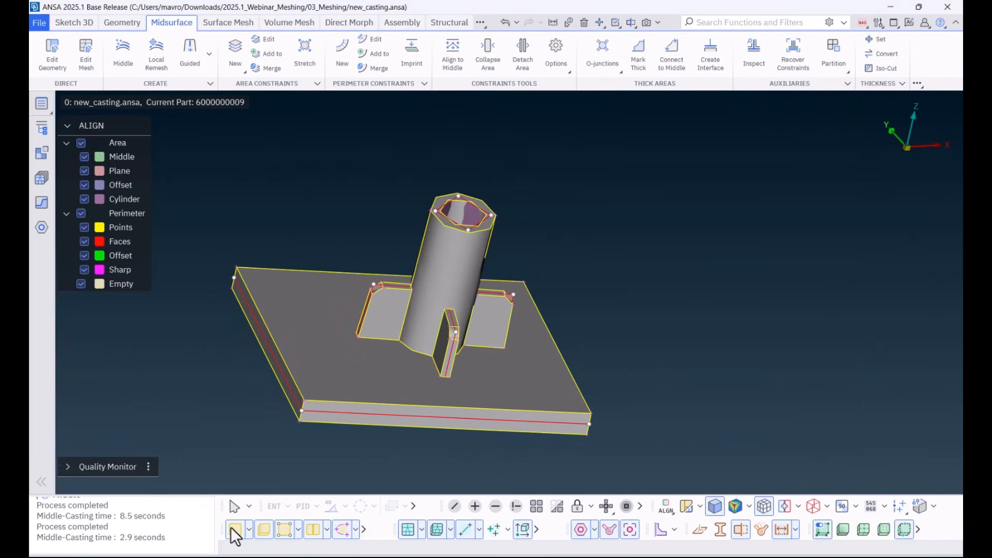
# Step: Inspect the single tube's middle mesh with the geometry faces hidden, and show the faces again
pyautogui.click(231, 527)
pyautogui.keyDown('ctrl'); pyautogui.moveTo(454, 293); pyautogui.dragTo(390, 402); pyautogui.keyUp('ctrl')
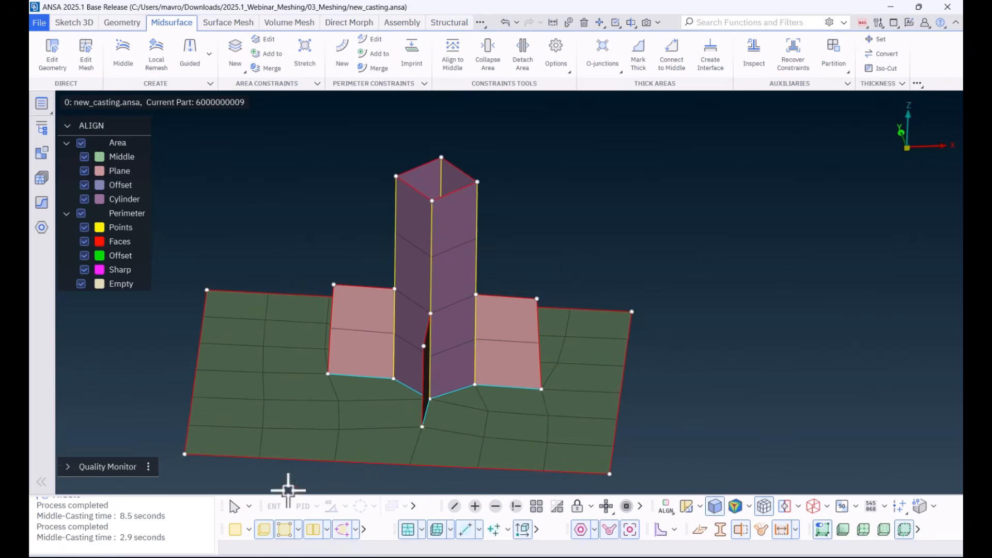
pyautogui.click(236, 533)
pyautogui.scroll(5, 532, 310)
pyautogui.keyDown('ctrl'); pyautogui.moveTo(532, 310); pyautogui.dragTo(495, 333); pyautogui.keyUp('ctrl')
pyautogui.scroll(-5, 495, 333)
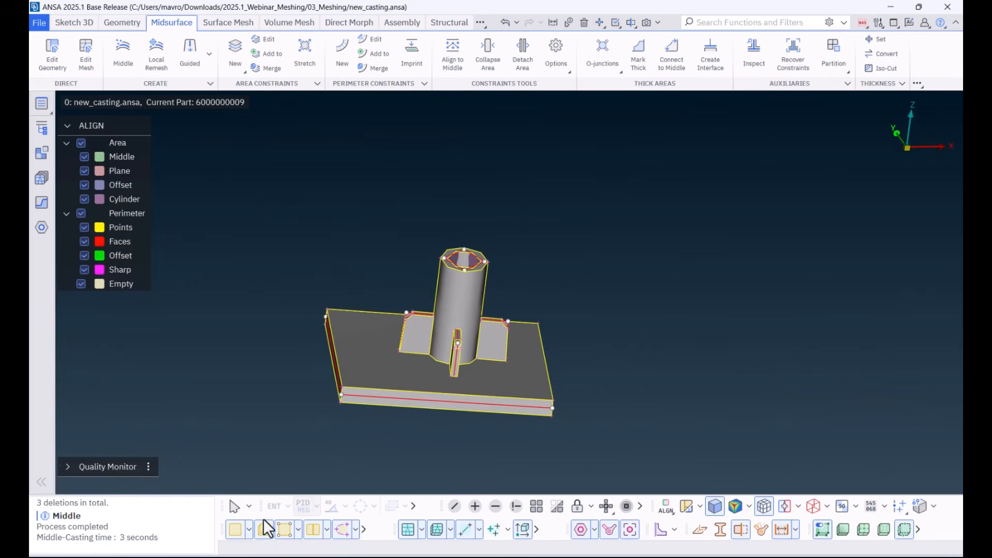
# Step: Show all parts, hide the geometry faces and examine the middle mesh of the large ribbed casting
pyautogui.click(537, 509)
pyautogui.scroll(-6, 531, 395)
pyautogui.keyDown('ctrl'); pyautogui.moveTo(752, 380); pyautogui.dragTo(398, 359, button='middle'); pyautogui.keyUp('ctrl')
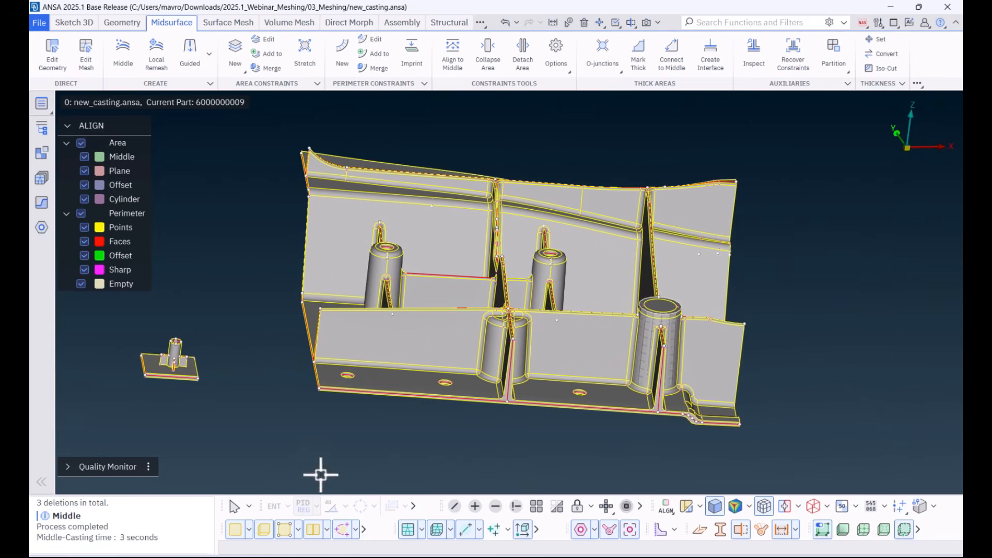
pyautogui.click(236, 529)
pyautogui.keyDown('ctrl'); pyautogui.moveTo(371, 425); pyautogui.dragTo(420, 491); pyautogui.keyUp('ctrl')
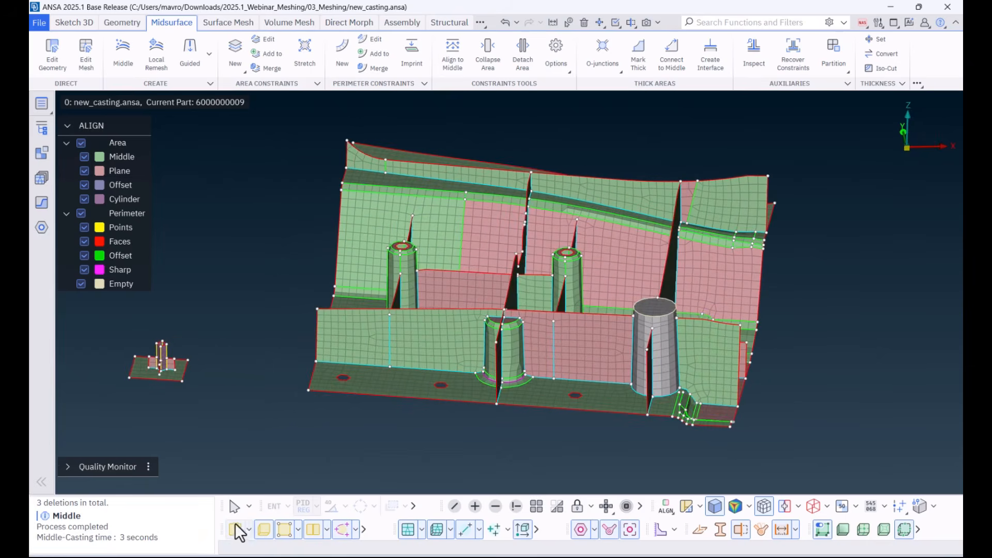
# Step: Isolate the large ribbed casting from the small tube plate and hide its geometry faces to show only the middle mesh
pyautogui.click(282, 523)
pyautogui.click(517, 506)
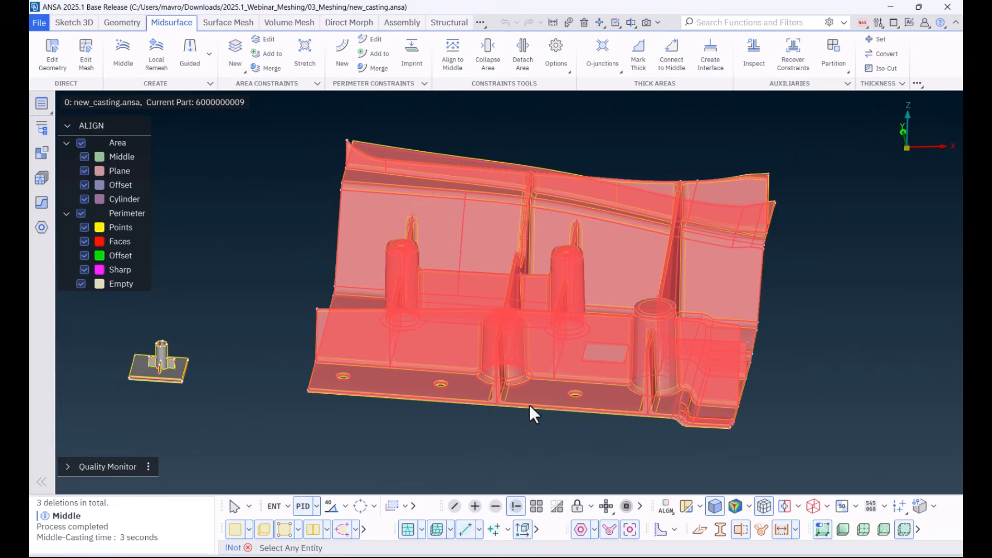
pyautogui.click(529, 406)
pyautogui.click(650, 385)
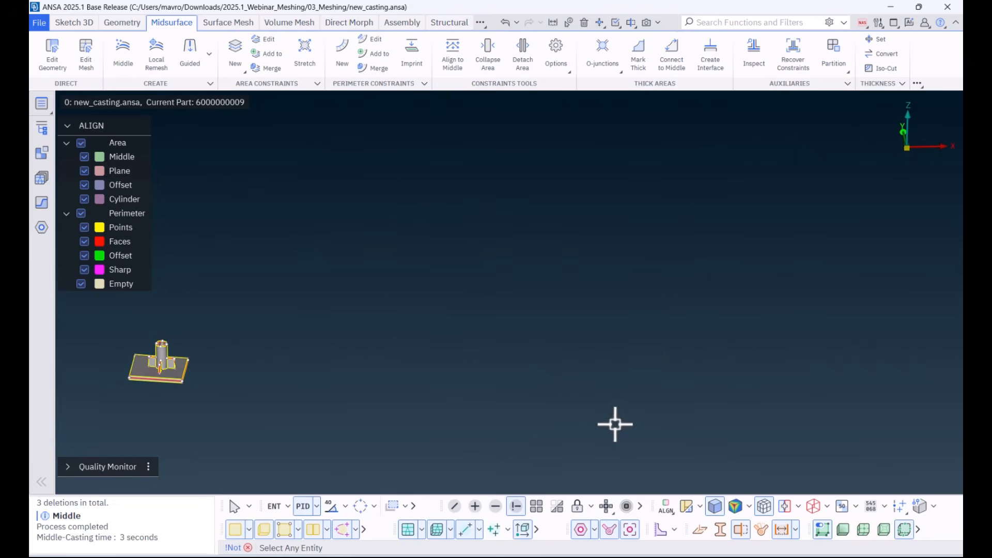
pyautogui.middleClick(610, 430)
pyautogui.middleClick(598, 440)
pyautogui.keyDown('ctrl'); pyautogui.moveTo(594, 459); pyautogui.dragTo(545, 459, button='middle'); pyautogui.keyUp('ctrl')
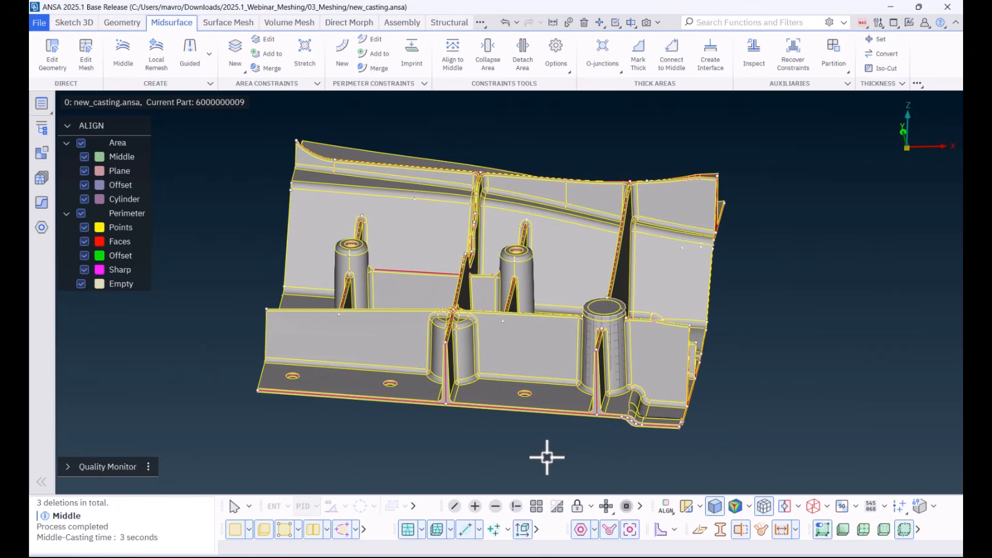
pyautogui.click(235, 530)
pyautogui.moveTo(401, 463)
pyautogui.keyDown('ctrl'); pyautogui.mouseDown()
pyautogui.moveTo(408, 452)
pyautogui.moveTo(397, 458)
pyautogui.mouseUp(); pyautogui.keyUp('ctrl')
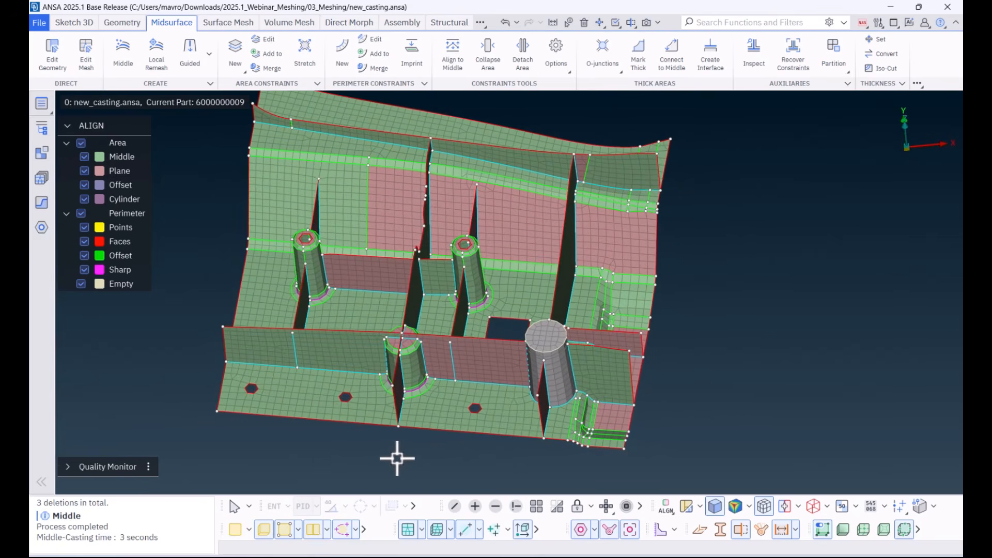
# Step: Start the Improve command in Reconstruct mode and review the additional Uniform sizing options in the 5mm mesh settings
pyautogui.scroll(3, 522, 300)
pyautogui.keyDown('ctrl'); pyautogui.moveTo(523, 301); pyautogui.dragTo(495, 368); pyautogui.keyUp('ctrl')
pyautogui.click(224, 22)
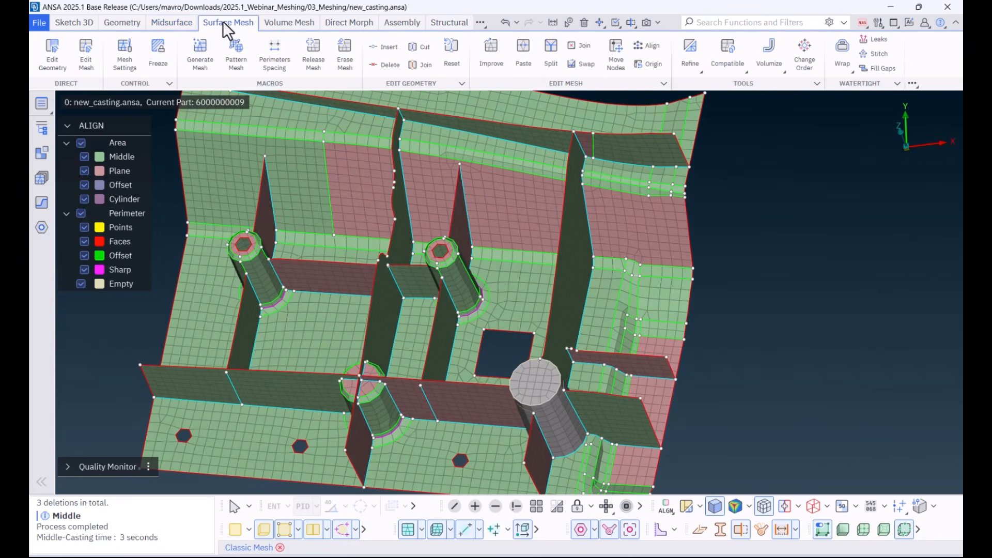
pyautogui.click(202, 50)
pyautogui.click(489, 55)
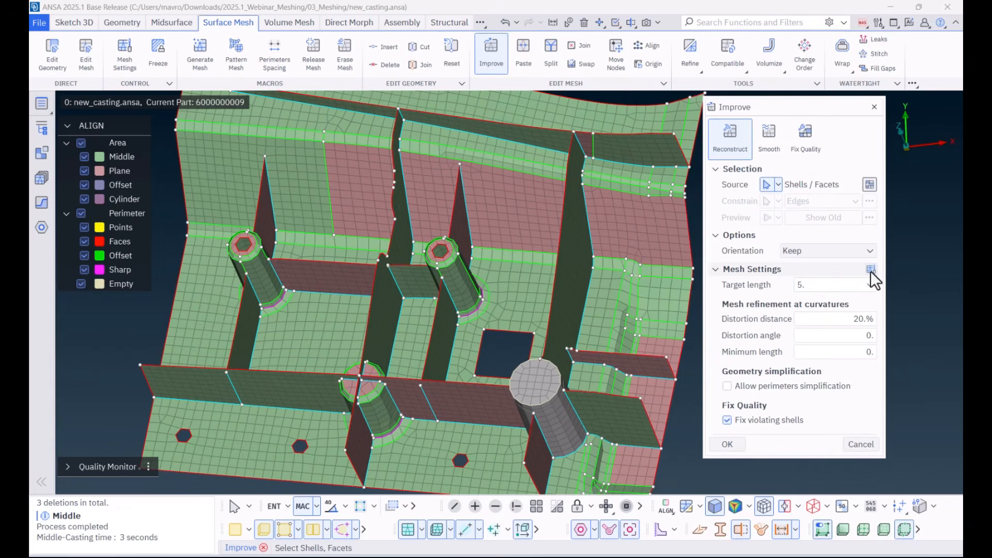
pyautogui.click(871, 268)
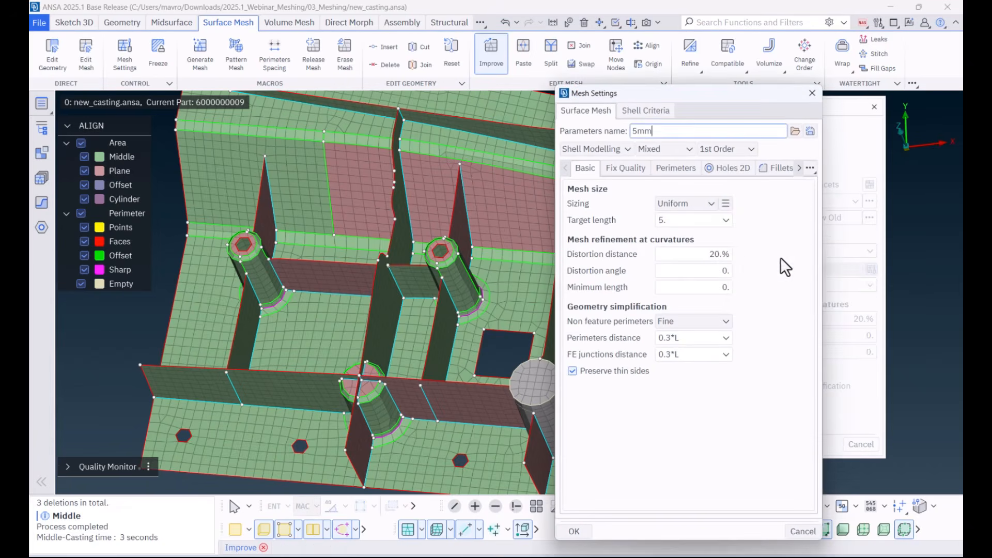
pyautogui.click(726, 204)
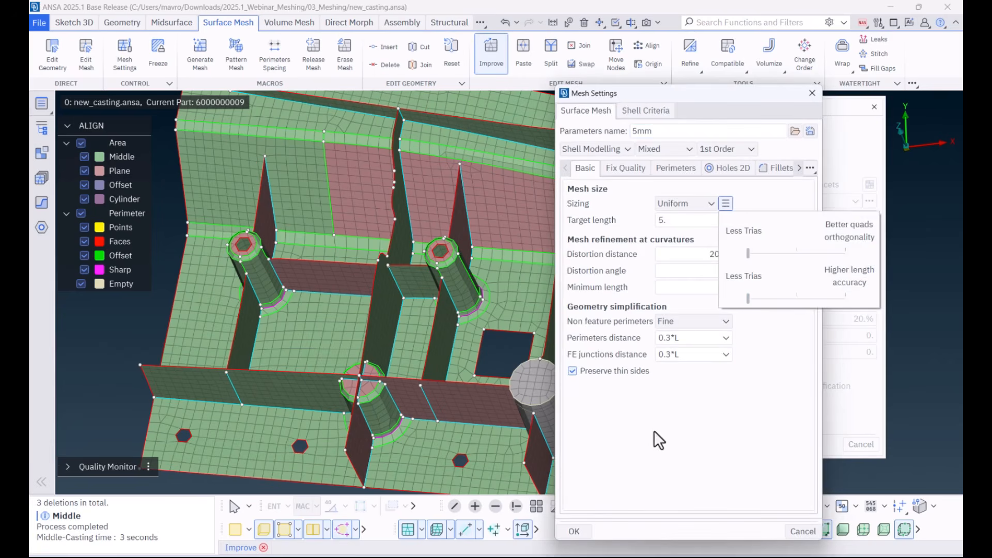
pyautogui.click(574, 531)
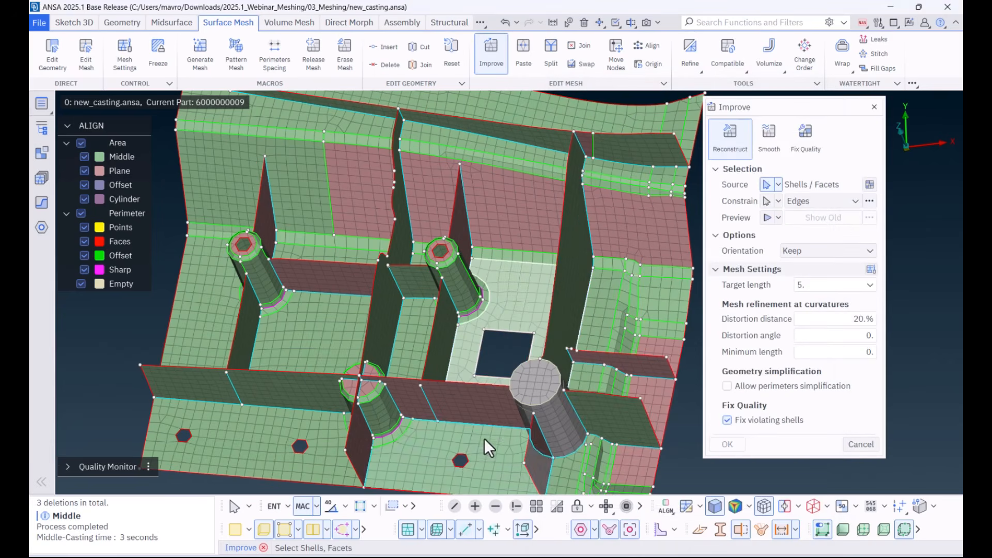
# Step: Reconstruct the mesh of the floor area around the square opening and the neighbouring flange area with target length 5
pyautogui.keyDown('ctrl'); pyautogui.moveTo(476, 430); pyautogui.dragTo(498, 456); pyautogui.keyUp('ctrl')
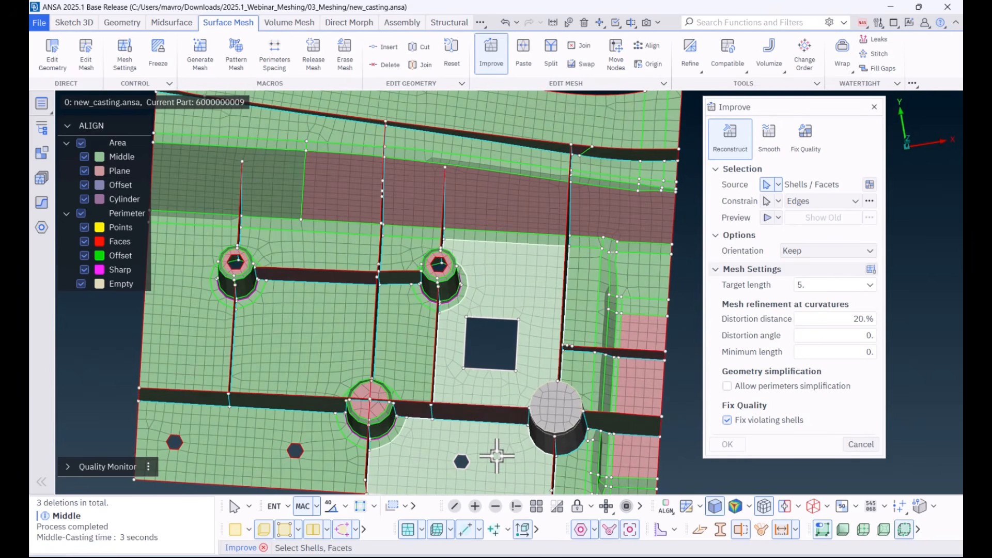
pyautogui.middleClick(498, 453)
pyautogui.middleClick(512, 458)
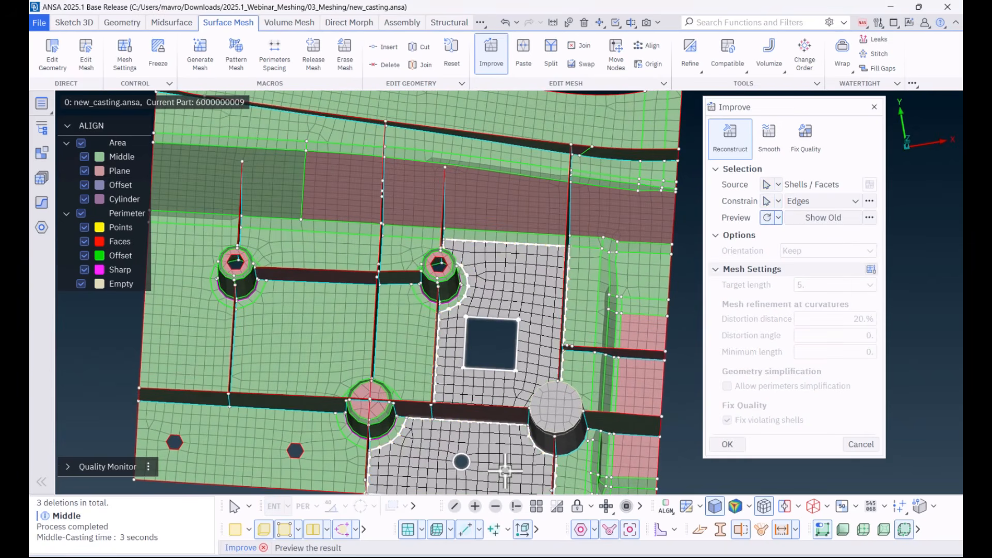
pyautogui.middleClick(505, 470)
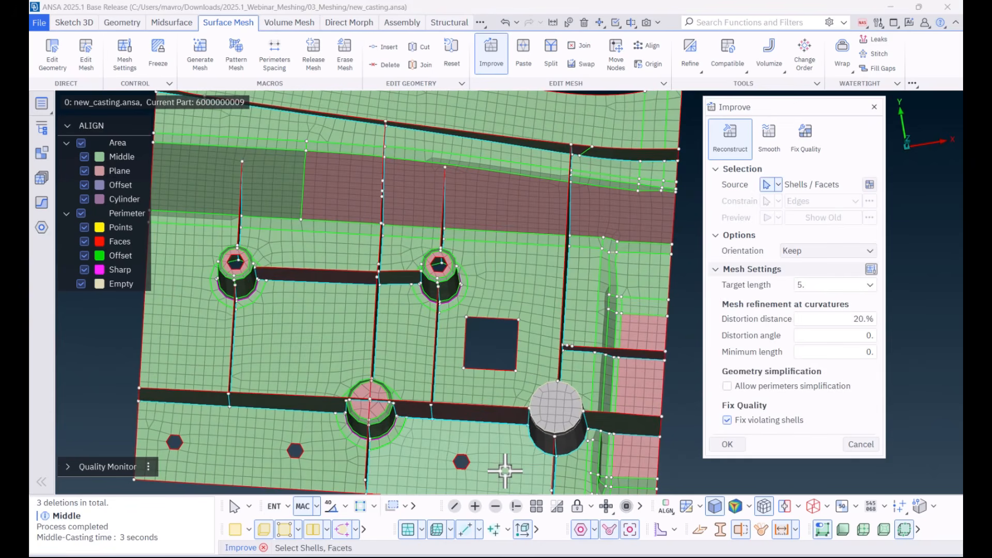
pyautogui.click(735, 447)
pyautogui.keyDown('ctrl'); pyautogui.moveTo(554, 343); pyautogui.dragTo(574, 274); pyautogui.keyUp('ctrl')
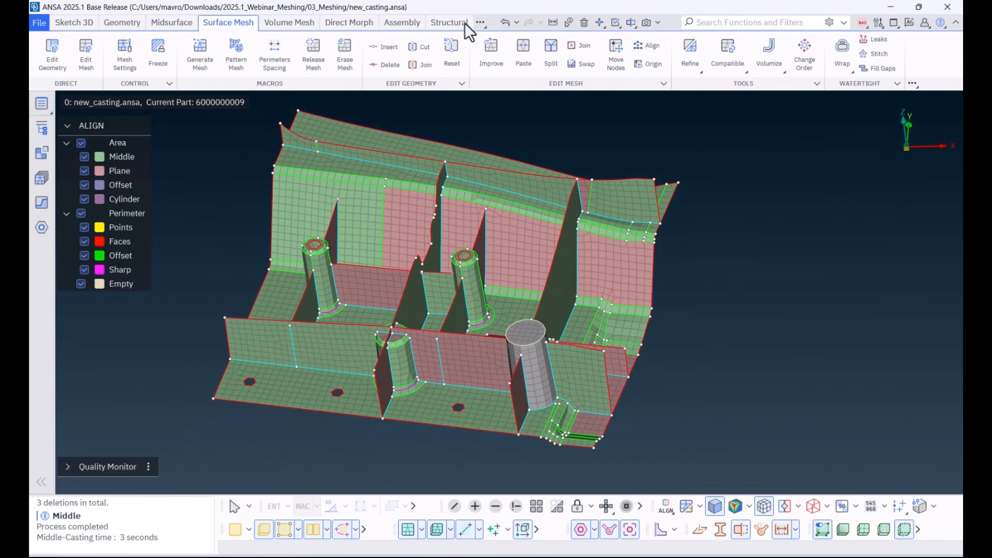
# Step: Make the Retopology toolset available among the meshing tools
pyautogui.click(480, 22)
pyautogui.moveTo(500, 55)
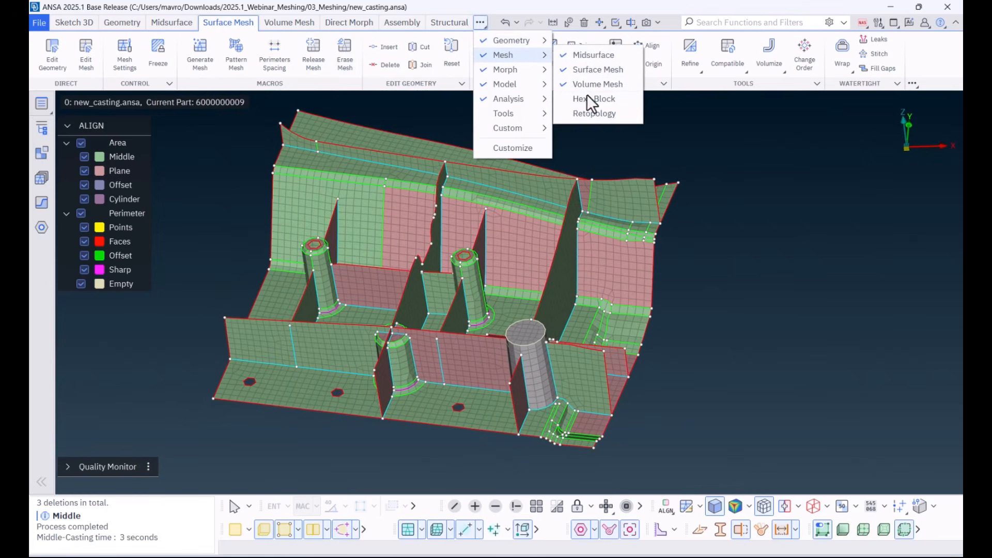
pyautogui.click(593, 115)
pyautogui.click(722, 169)
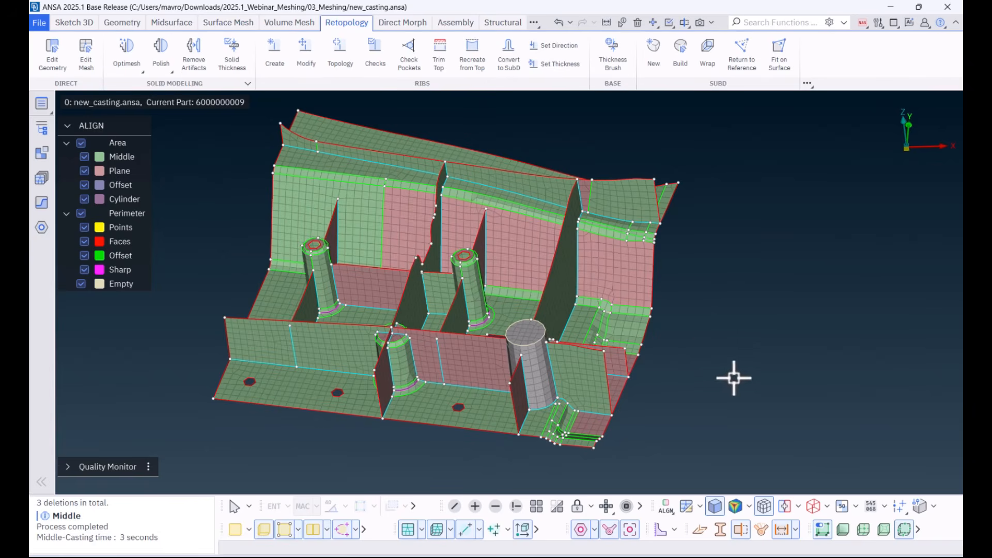
pyautogui.keyDown('ctrl'); pyautogui.moveTo(711, 337); pyautogui.dragTo(703, 355); pyautogui.keyUp('ctrl')
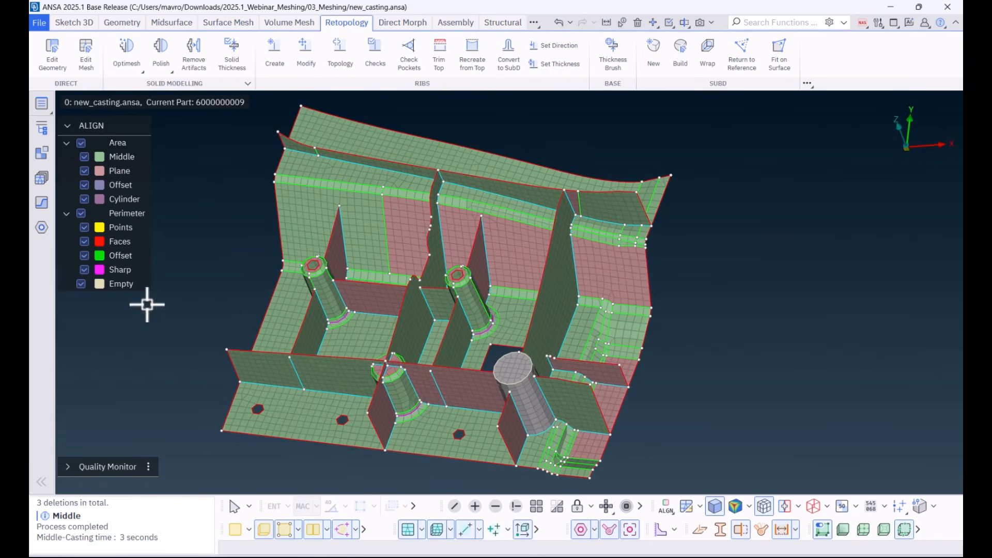
# Step: Recognize the casting's shell features with Ribs 2D enabled alongside holes, fillets and stamps
pyautogui.click(41, 203)
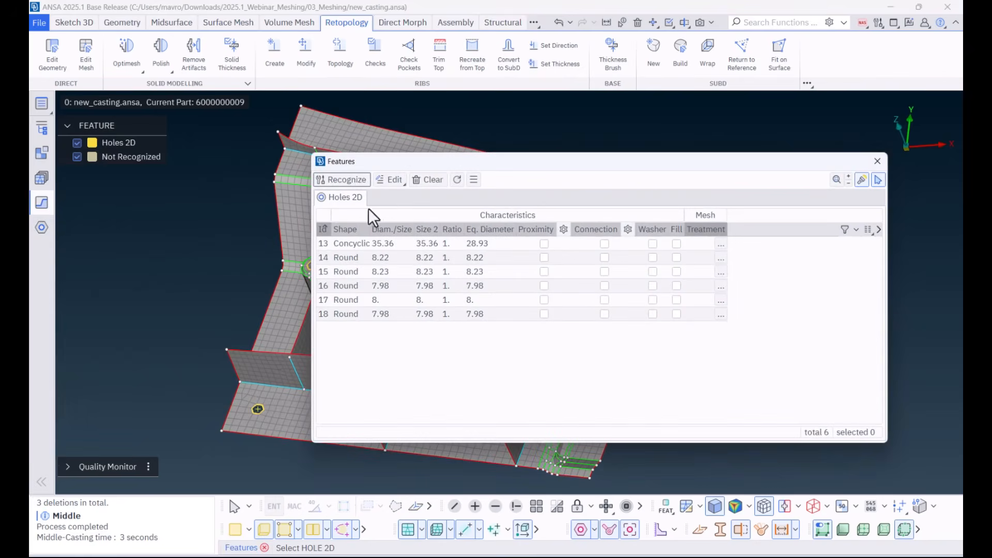
pyautogui.click(359, 178)
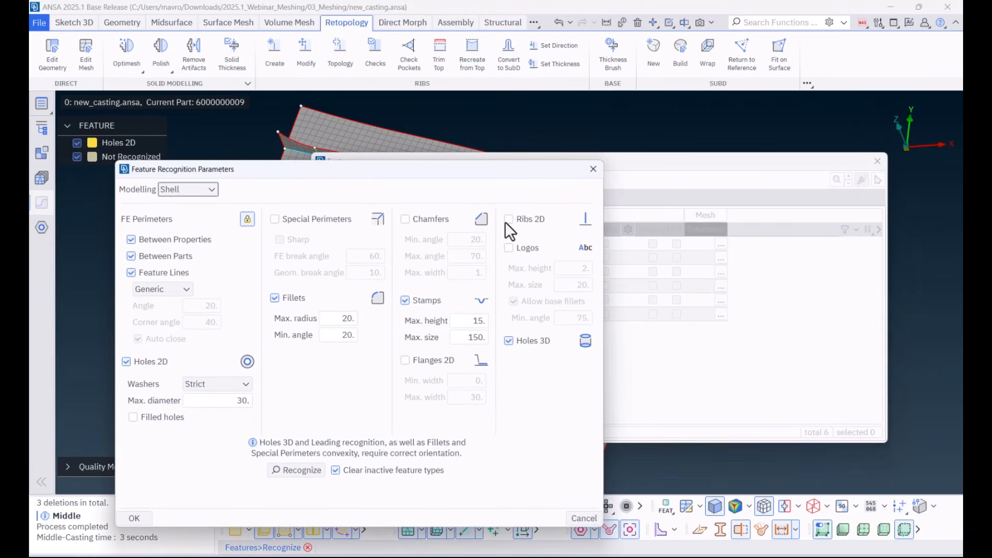
pyautogui.click(313, 466)
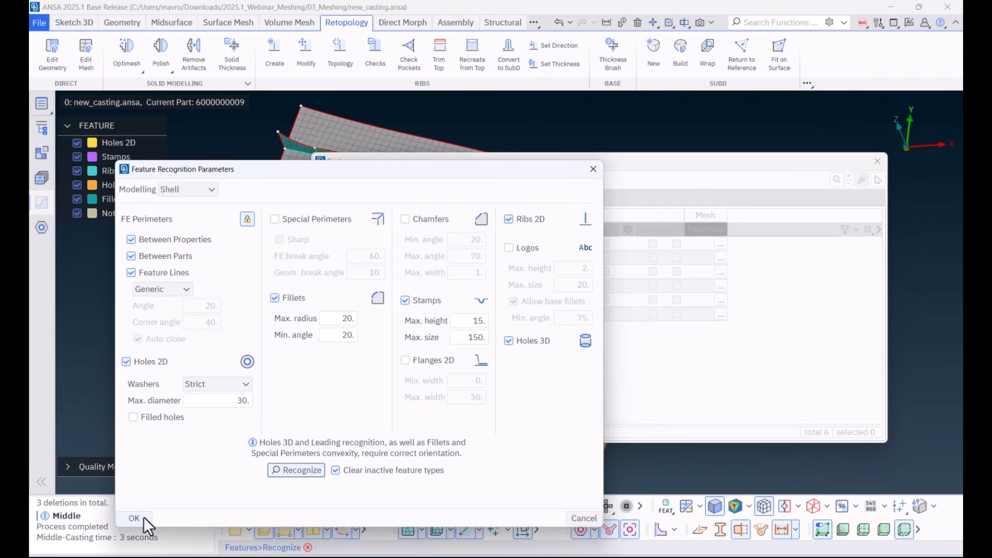
pyautogui.click(135, 518)
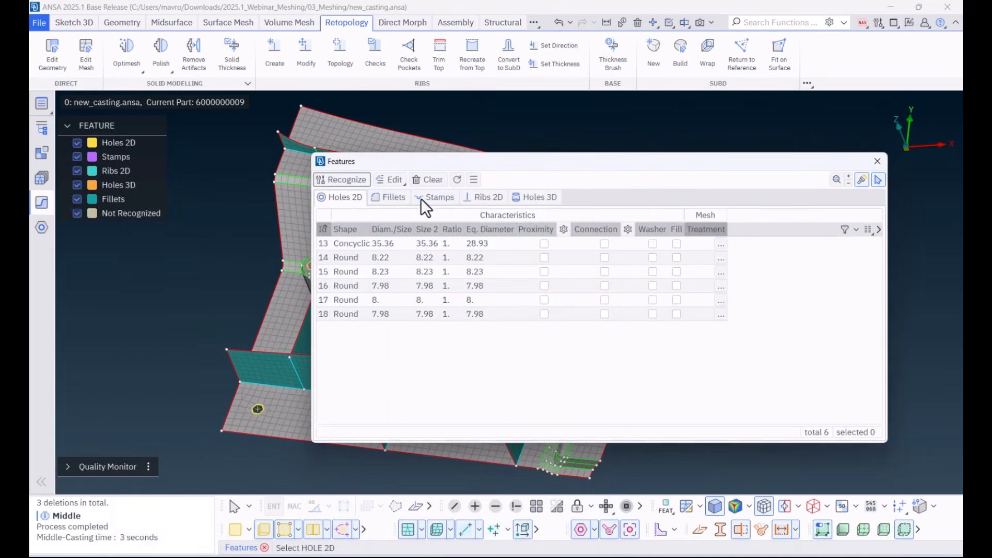
# Step: Select all recognized 2D ribs in the feature list and start Set Direction for them
pyautogui.click(486, 198)
pyautogui.click(357, 357)
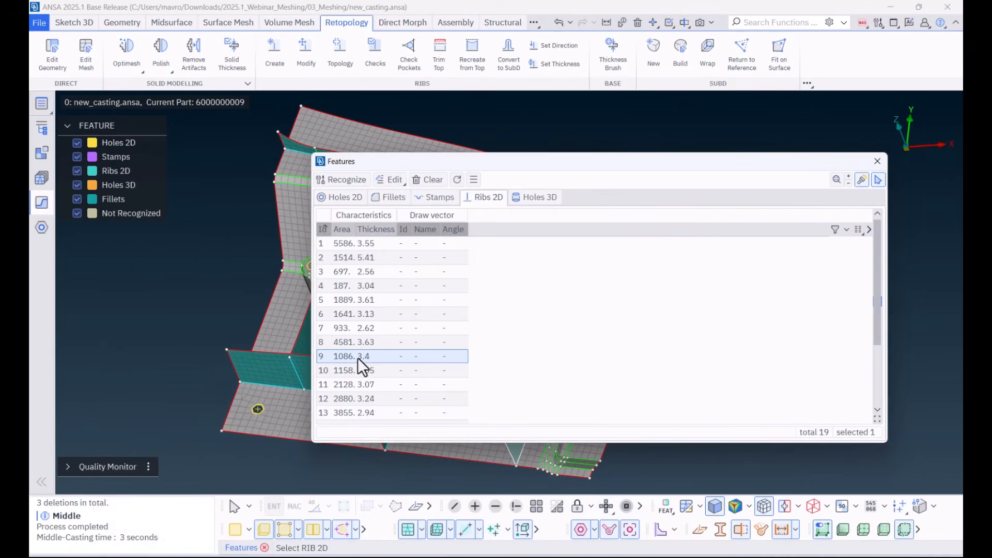
pyautogui.doubleClick(581, 162)
pyautogui.moveTo(581, 162); pyautogui.dragTo(625, 126)
pyautogui.doubleClick(624, 127)
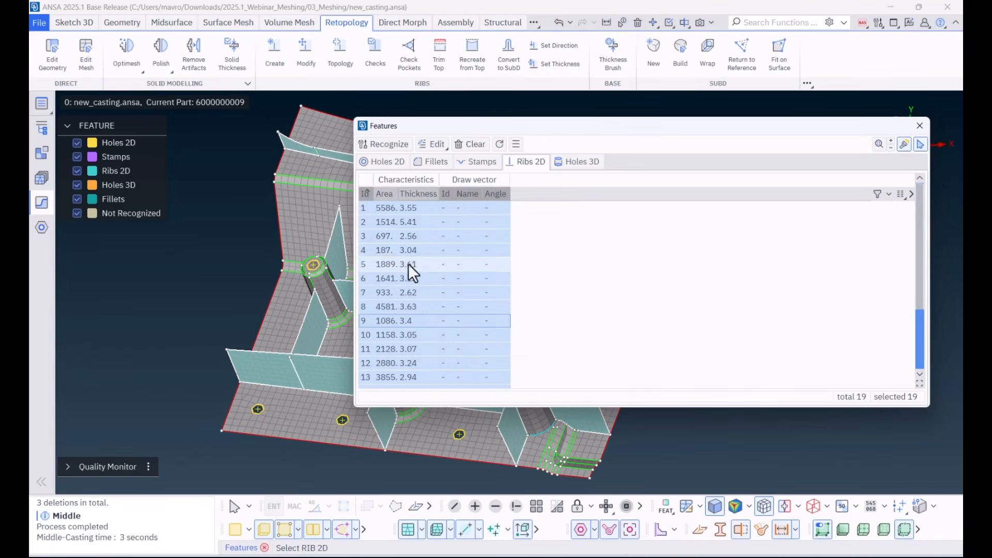
pyautogui.rightClick(399, 250)
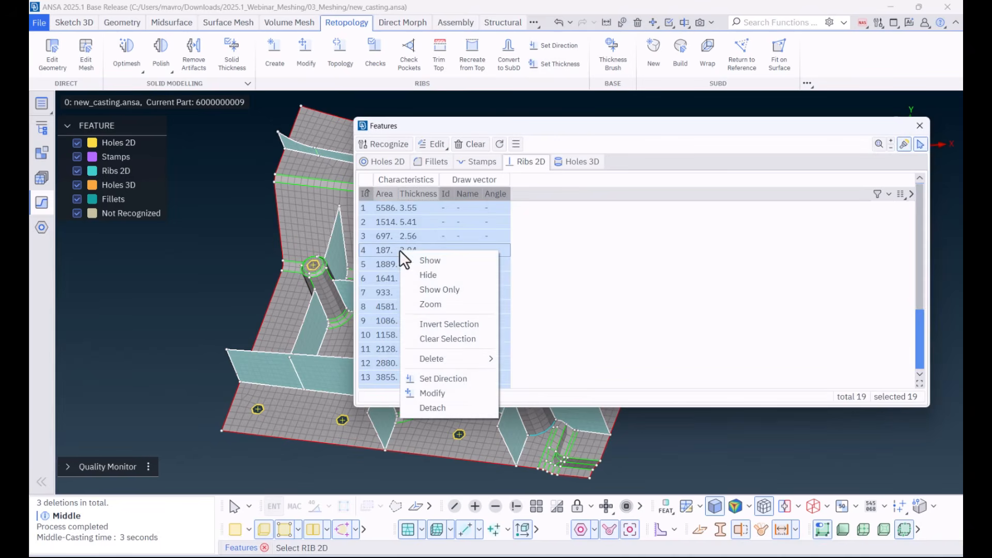
pyautogui.click(440, 379)
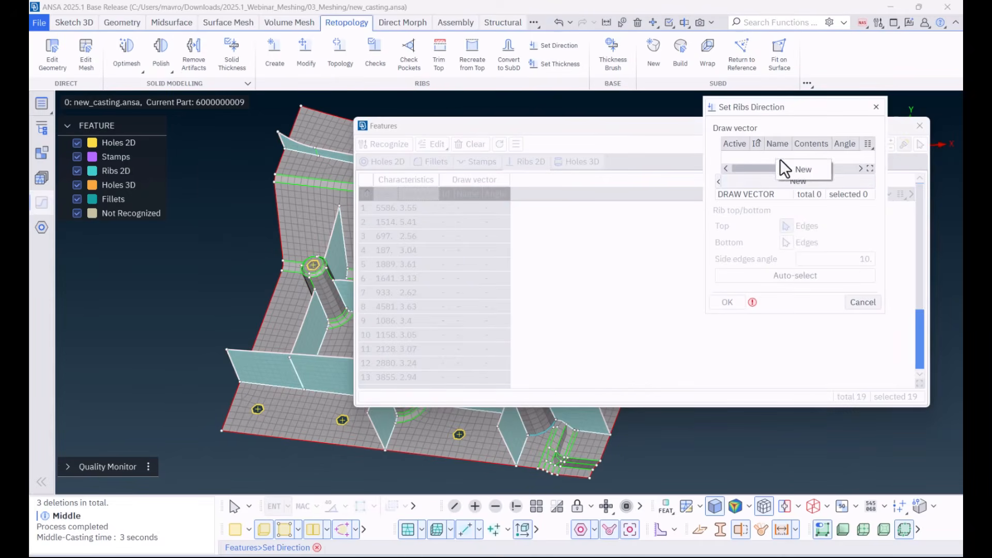
# Step: Define a two-point draw vector down a rib wall with angle 1.5 and assign it to the ribs with auto-selected top and bottom edges
pyautogui.click(798, 180)
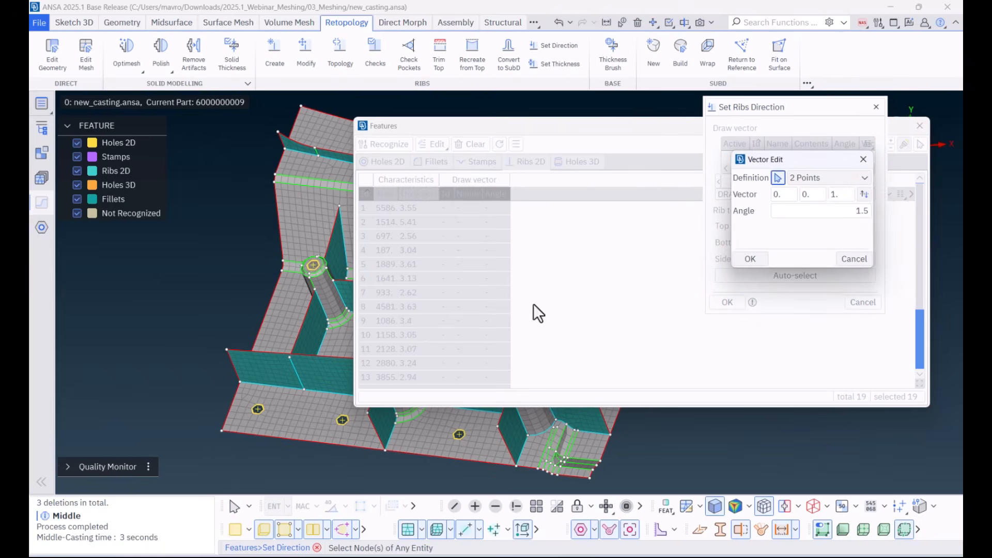
pyautogui.scroll(5, 321, 370)
pyautogui.click(299, 360)
pyautogui.click(329, 425)
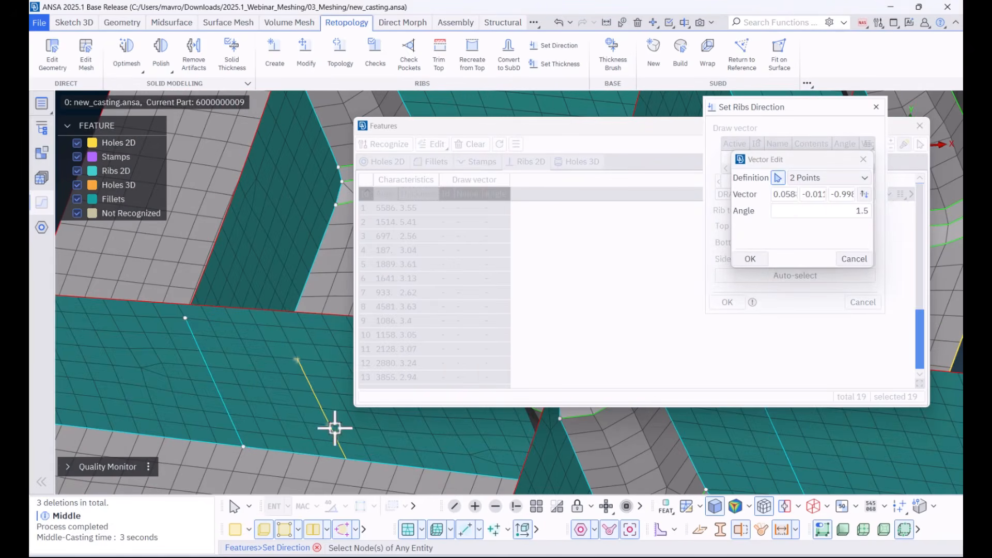
pyautogui.click(750, 258)
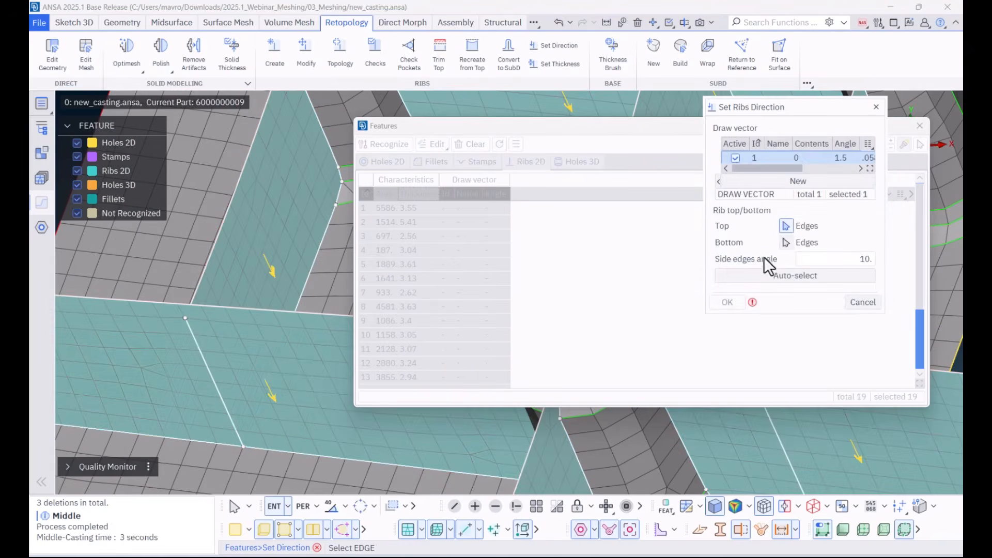
pyautogui.click(795, 275)
pyautogui.click(736, 302)
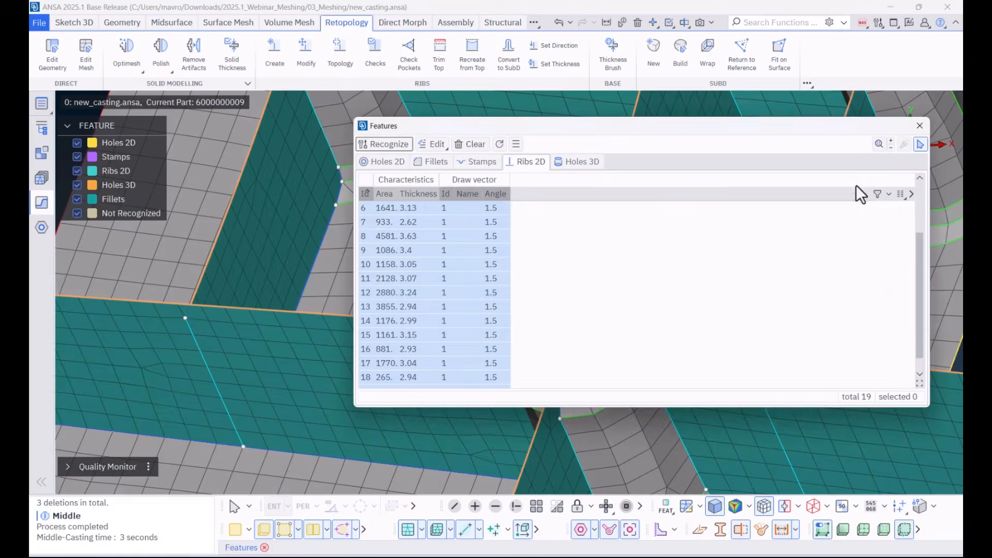
pyautogui.click(918, 145)
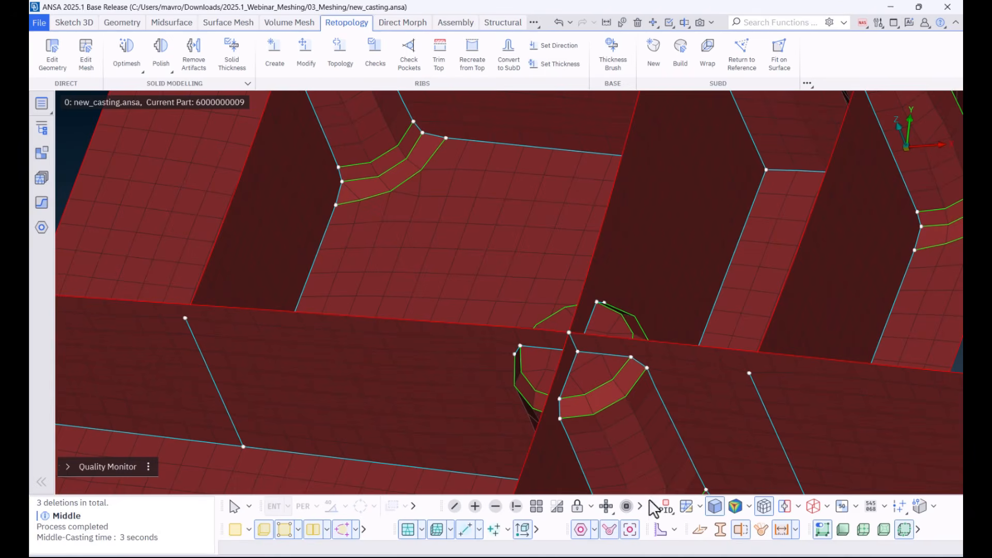
# Step: Colour the model by recognized features and examine the ribs around the large cylinder
pyautogui.click(667, 508)
pyautogui.click(705, 472)
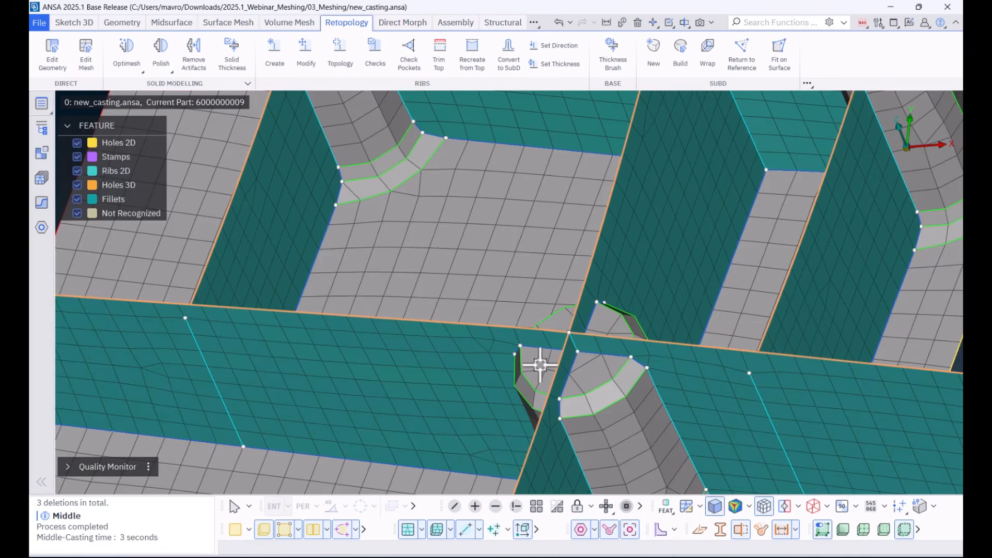
pyautogui.scroll(-5, 541, 360)
pyautogui.keyDown('ctrl'); pyautogui.moveTo(559, 330); pyautogui.dragTo(504, 270); pyautogui.keyUp('ctrl')
pyautogui.scroll(5, 693, 332)
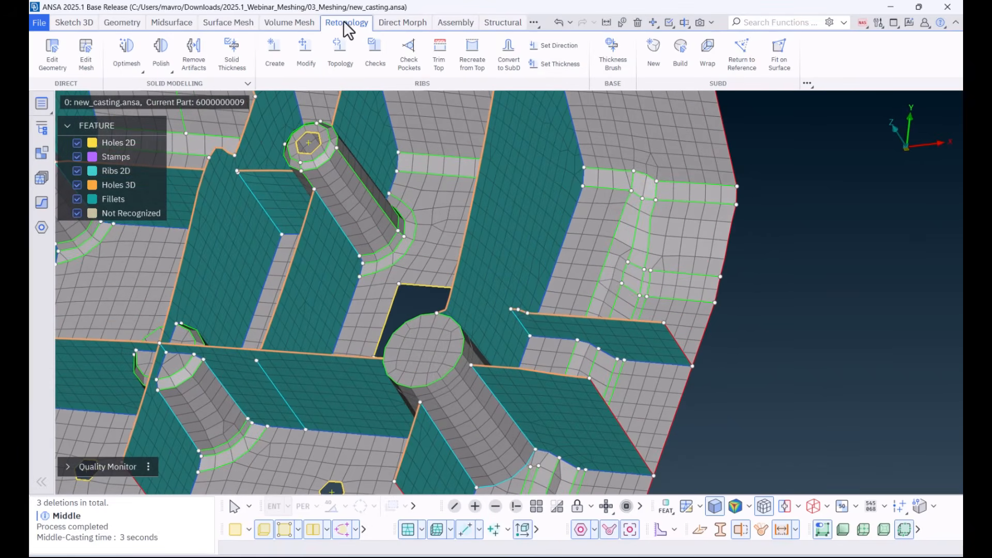
# Step: Start Modify Ribs, review its Copy, Height, Bend and Straighten modes, and return to Move mode
pyautogui.click(305, 52)
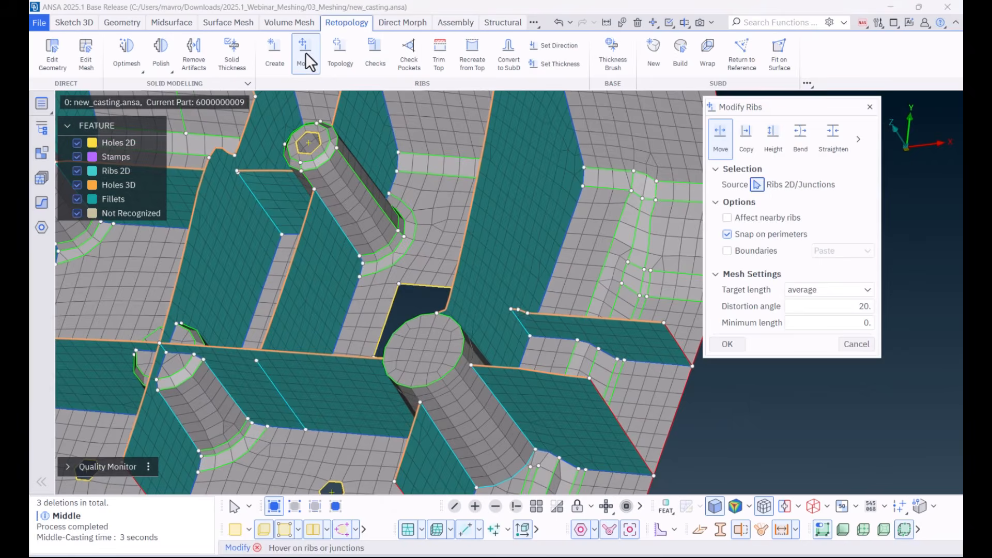
pyautogui.click(745, 144)
pyautogui.click(770, 139)
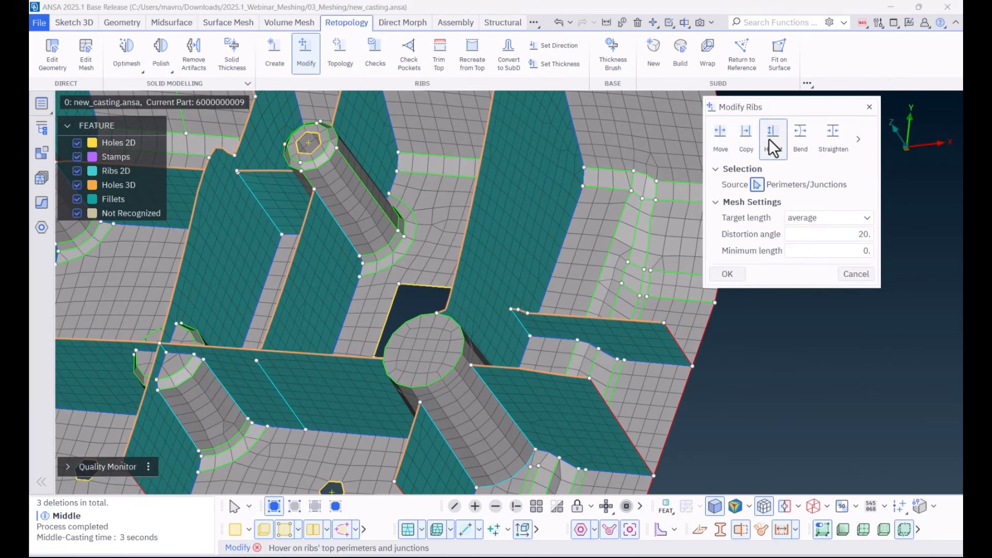
pyautogui.click(799, 144)
pyautogui.click(831, 147)
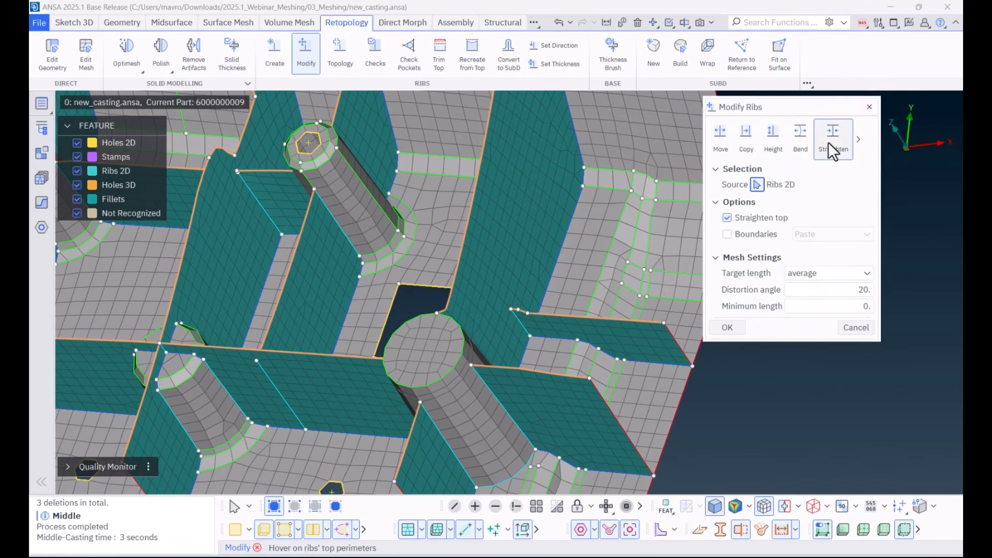
pyautogui.click(726, 139)
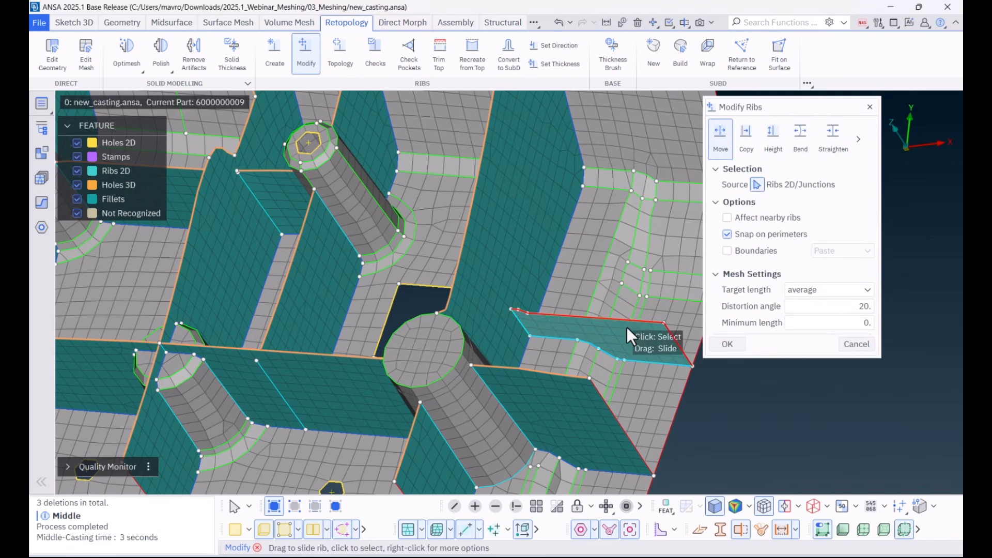
# Step: Slide the short rib beside the large cylinder in Move mode, with the Boundaries option enabled and set to Paste
pyautogui.click(600, 319)
pyautogui.moveTo(582, 333); pyautogui.dragTo(594, 337)
pyautogui.scroll(3, 592, 331)
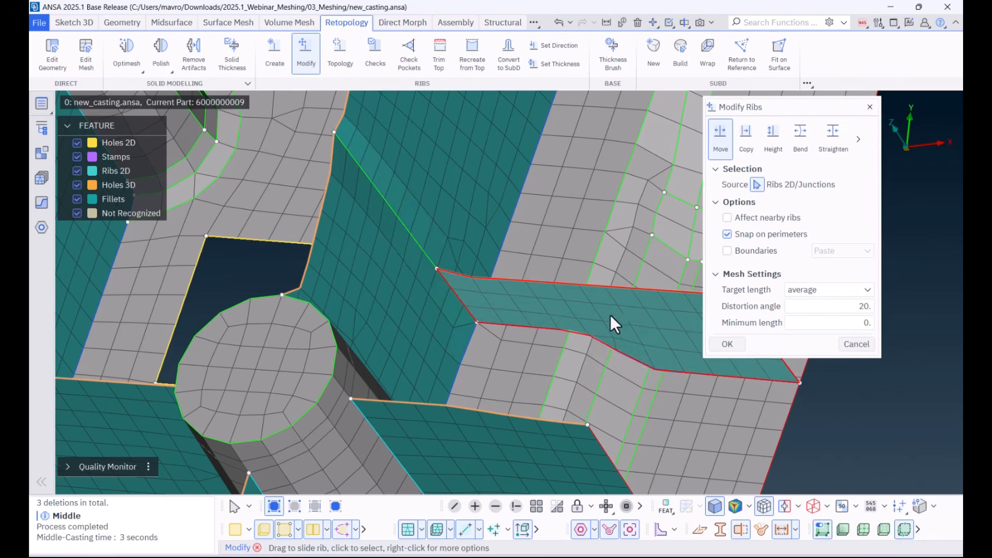
pyautogui.click(737, 250)
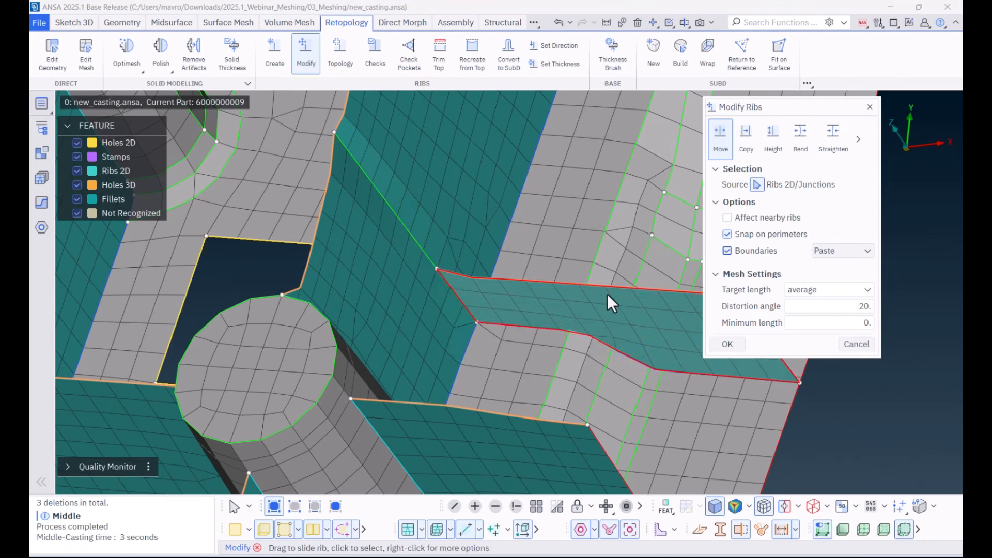
pyautogui.moveTo(606, 290); pyautogui.dragTo(578, 312)
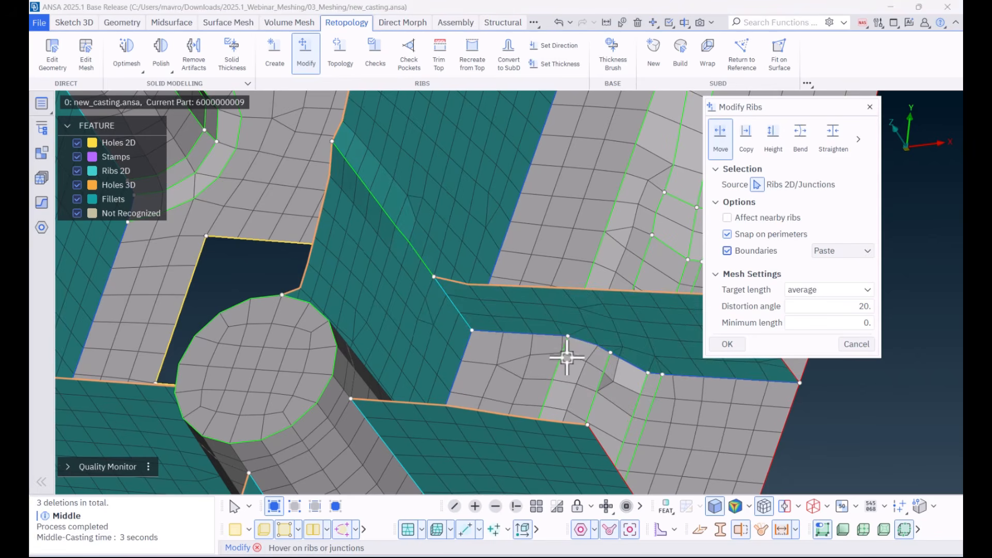
# Step: Bend the top perimeter of the short rib beside the large cylinder near its middle, keeping Boundaries set to Paste
pyautogui.scroll(-3, 569, 352)
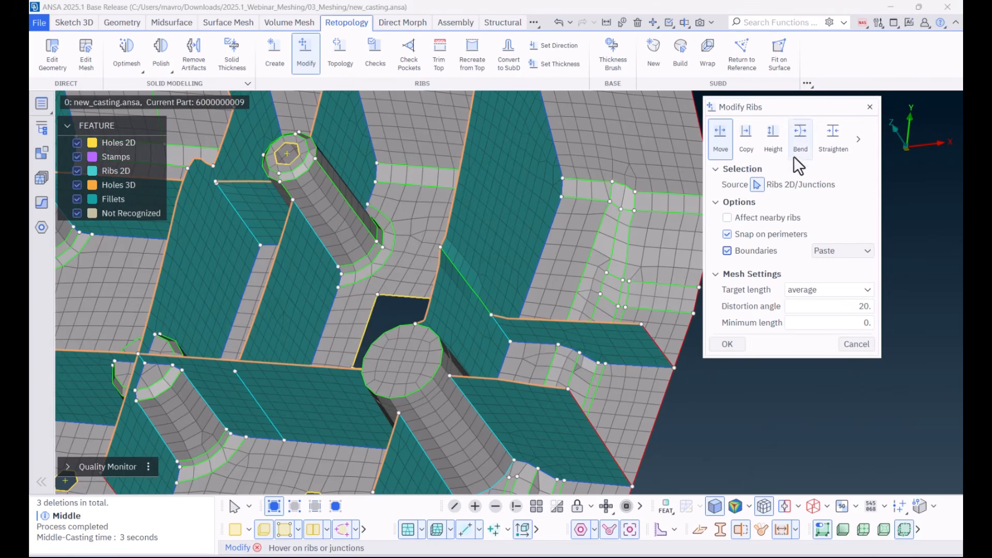
pyautogui.click(799, 144)
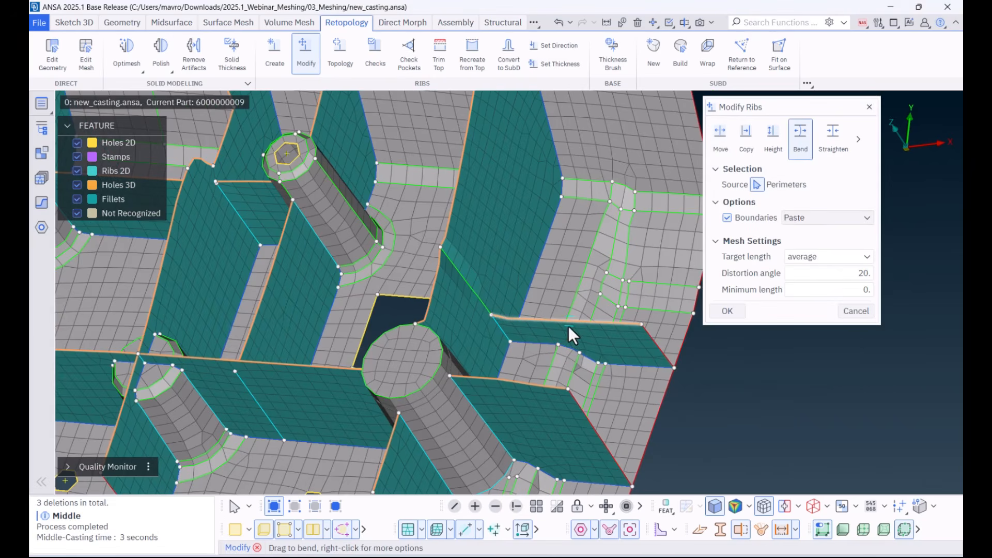
pyautogui.moveTo(569, 315); pyautogui.dragTo(569, 311)
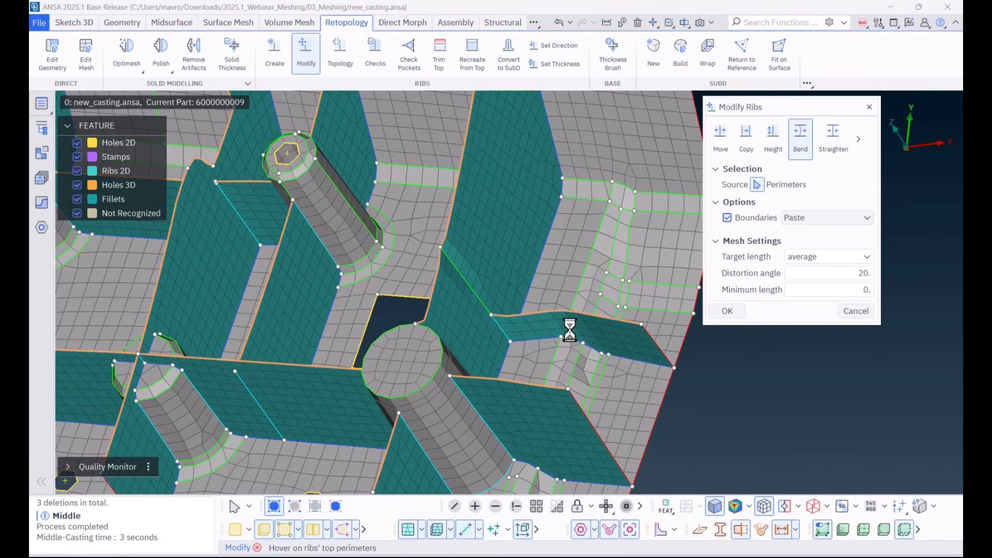
# Step: Straighten the wavy rib near the small boss using the Straighten mode with Straighten top and Boundaries enabled
pyautogui.click(831, 139)
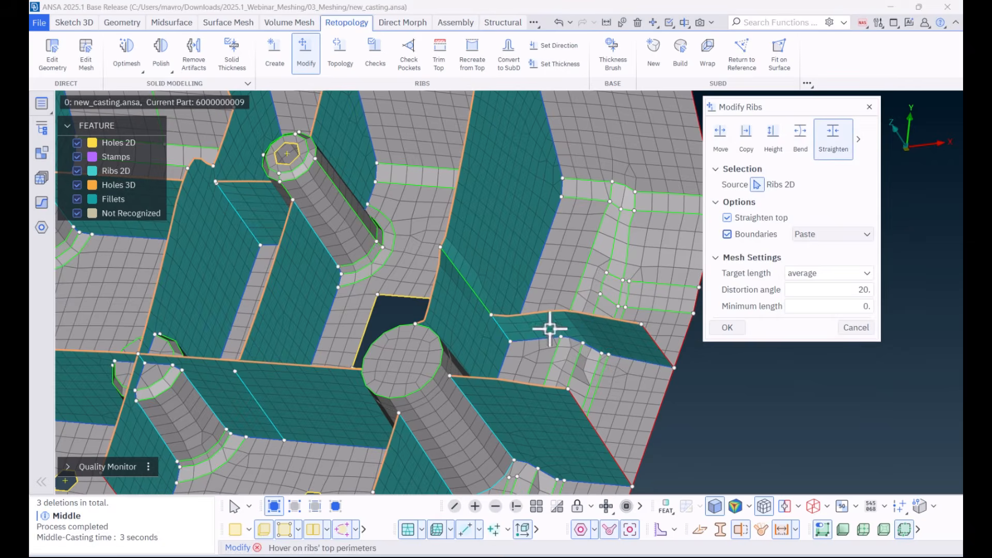
pyautogui.scroll(-3, 289, 262)
pyautogui.click(264, 195)
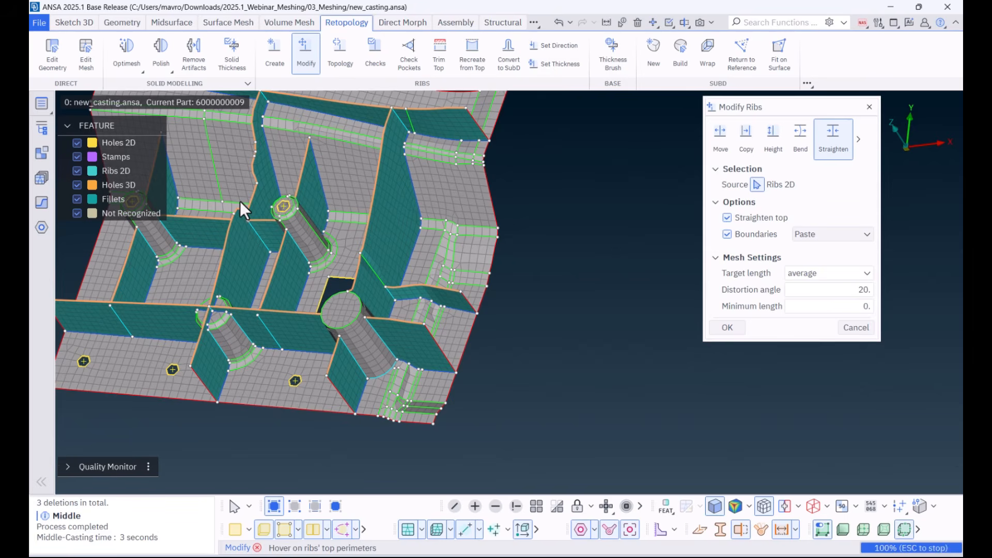
pyautogui.moveTo(273, 261)
pyautogui.keyDown('ctrl'); pyautogui.mouseDown()
pyautogui.moveTo(251, 260)
pyautogui.moveTo(257, 250)
pyautogui.mouseUp(); pyautogui.keyUp('ctrl')
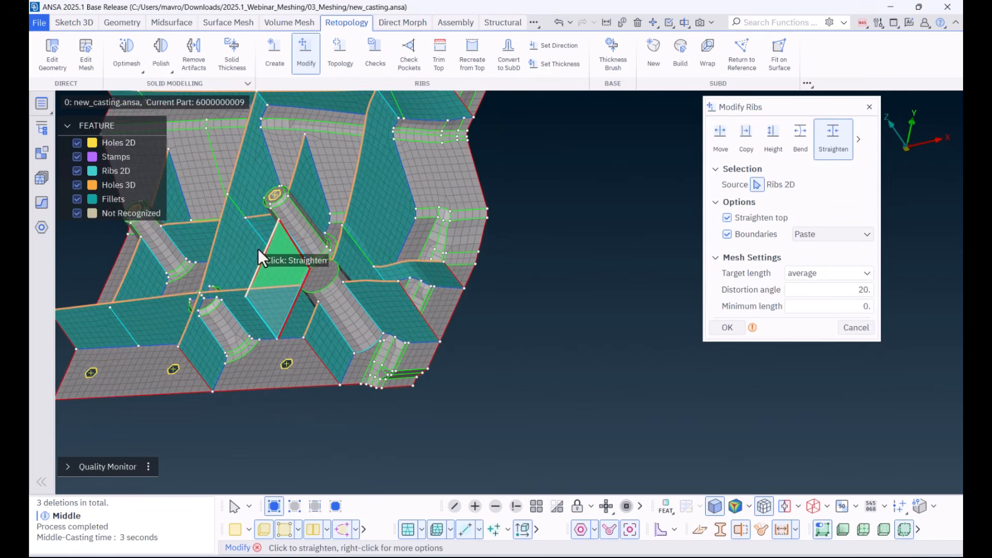
pyautogui.scroll(-5, 258, 248)
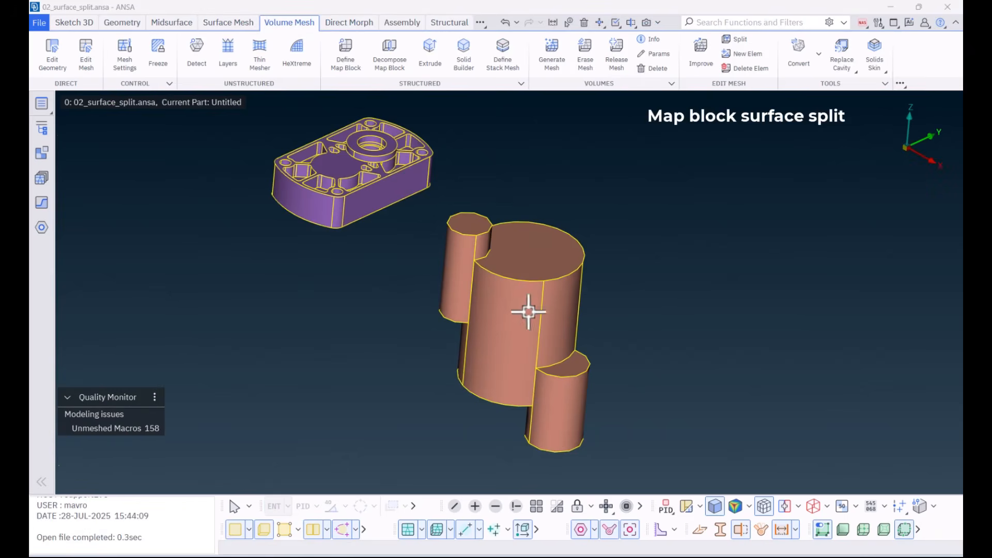
# Step: In the 02_surface_split.ansa model, isolate the part made of three joined cylinders by its property
pyautogui.keyDown('ctrl'); pyautogui.moveTo(535, 248); pyautogui.dragTo(518, 272); pyautogui.keyUp('ctrl')
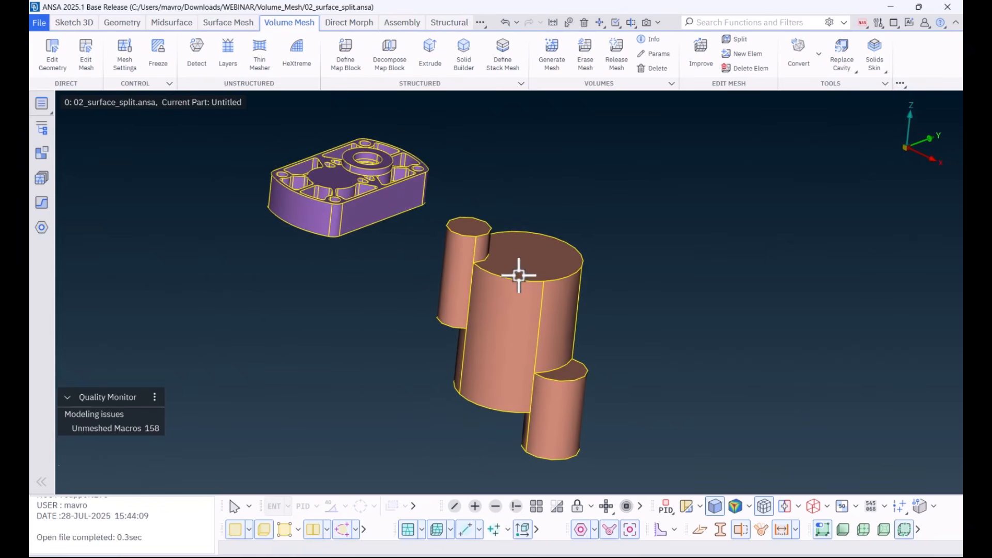
pyautogui.click(516, 507)
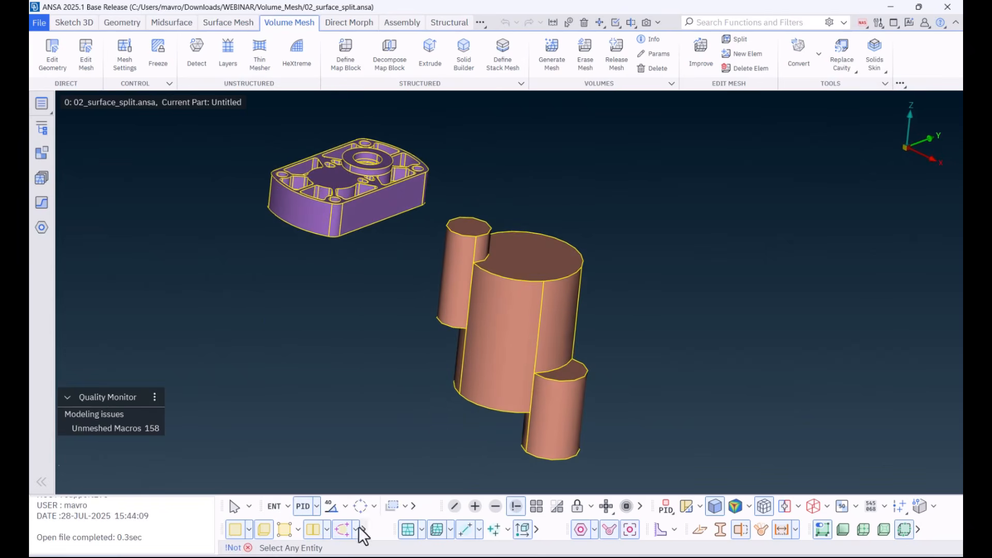
pyautogui.click(494, 317)
pyautogui.middleClick(496, 310)
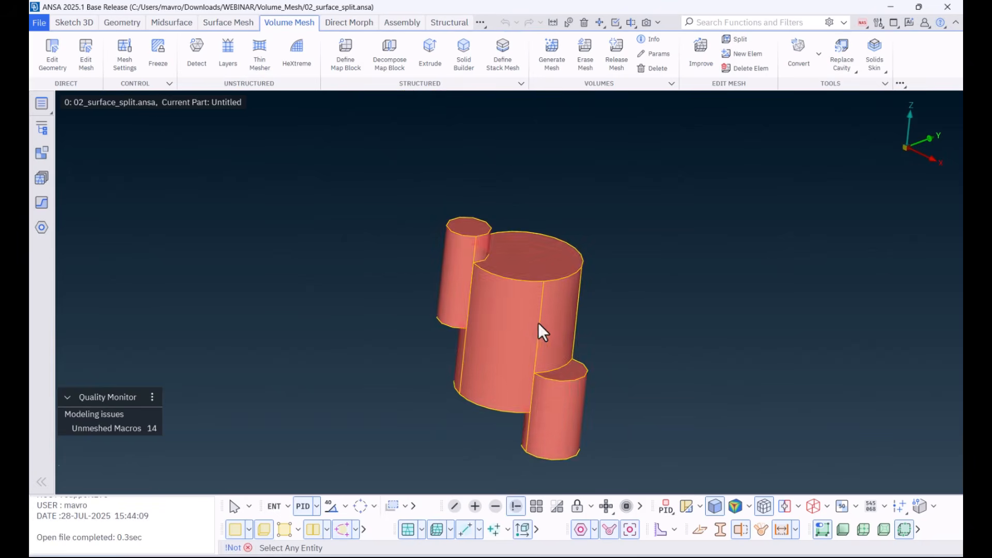
pyautogui.keyDown('ctrl'); pyautogui.moveTo(645, 323); pyautogui.dragTo(585, 303, button='middle'); pyautogui.keyUp('ctrl')
pyautogui.keyDown('ctrl'); pyautogui.moveTo(574, 255); pyautogui.dragTo(559, 330, button='right'); pyautogui.keyUp('ctrl')
pyautogui.middleClick(559, 330)
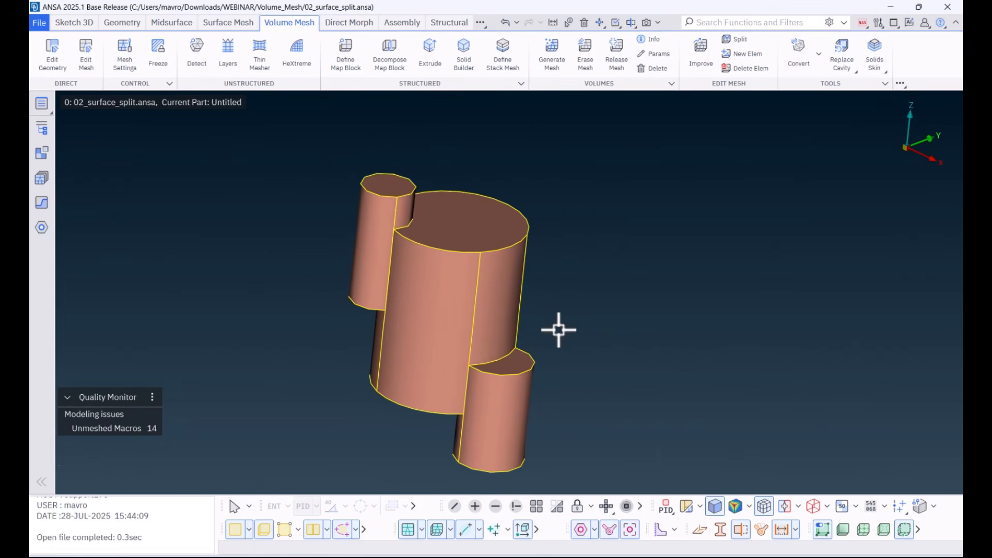
# Step: Define a map block from the visible cylinder volume with target length 3 and open it for decomposition
pyautogui.click(345, 60)
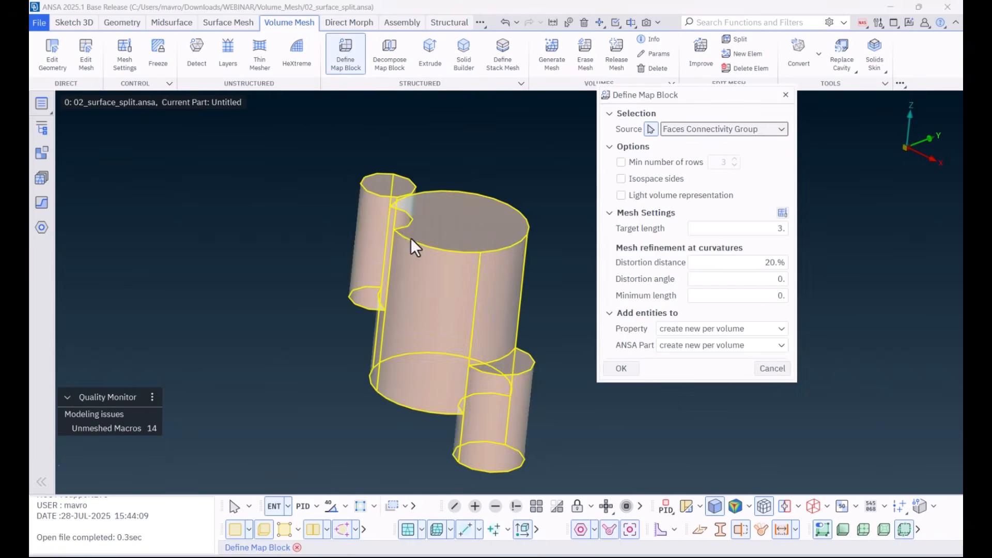
pyautogui.click(618, 370)
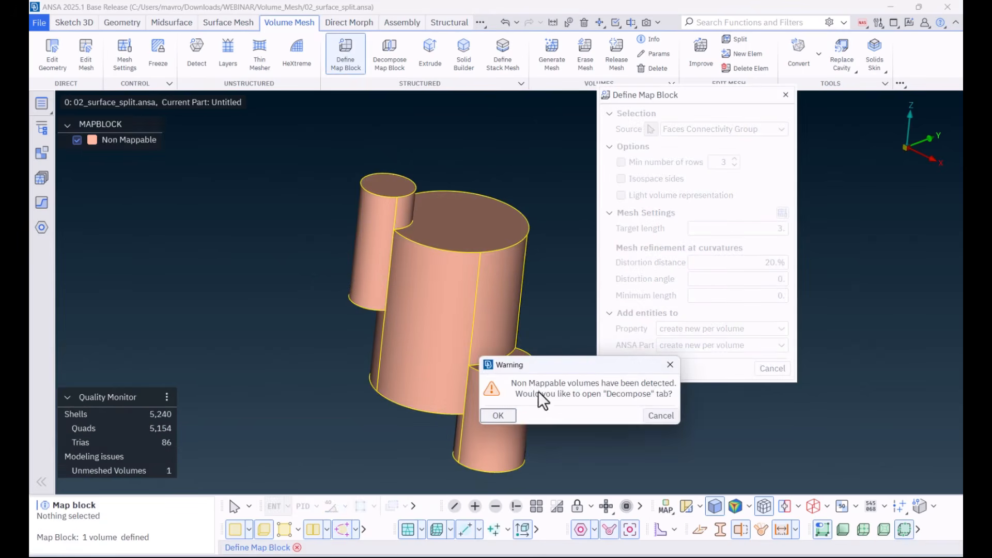
pyautogui.click(499, 416)
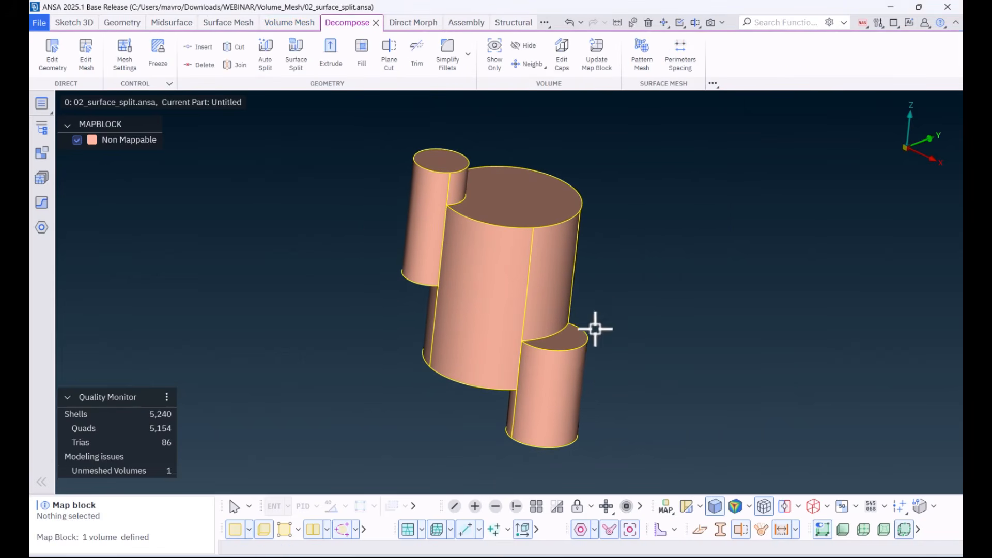
# Step: Surface-split the cylinder volume with the large cylinder's top face to separate the upper end of the taller small cylinder
pyautogui.moveTo(616, 286)
pyautogui.keyDown('ctrl'); pyautogui.mouseDown()
pyautogui.moveTo(618, 315)
pyautogui.moveTo(613, 292)
pyautogui.mouseUp(); pyautogui.keyUp('ctrl')
pyautogui.click(296, 61)
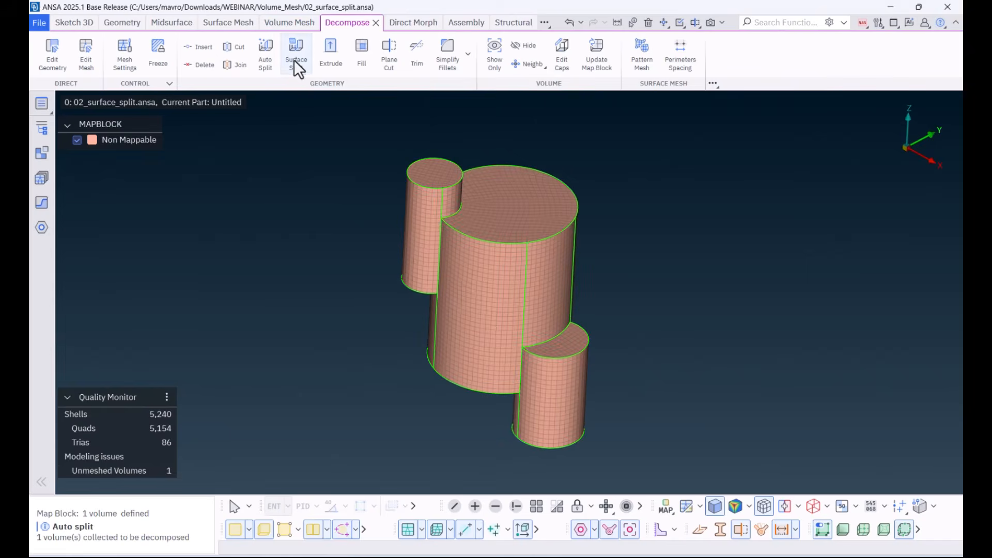
pyautogui.click(491, 204)
pyautogui.keyDown('ctrl'); pyautogui.moveTo(500, 222); pyautogui.dragTo(499, 193); pyautogui.keyUp('ctrl')
pyautogui.click(621, 253)
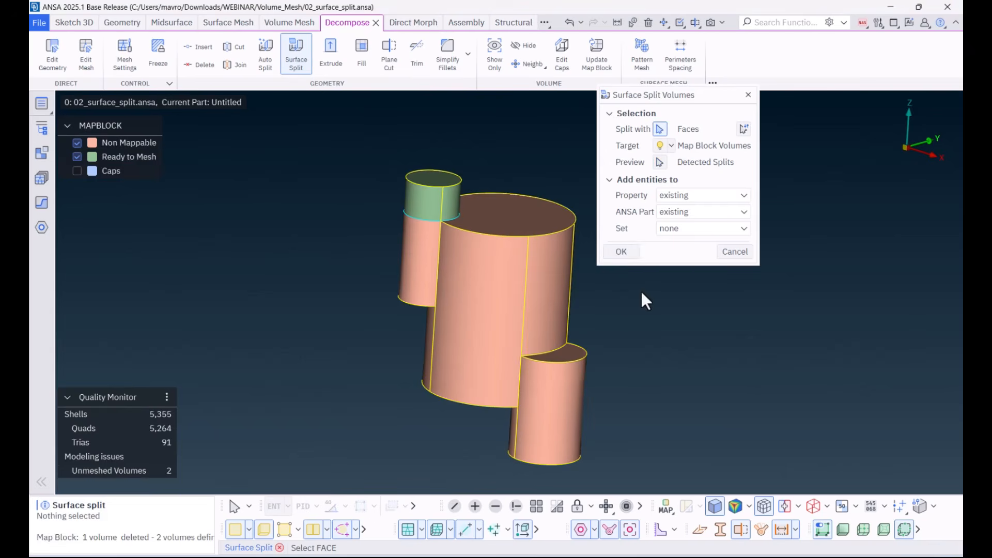
# Step: Surface-split the remaining volume using the bottom faces of the upper small and large cylinders and the lower small cylinder's top face
pyautogui.keyDown('ctrl'); pyautogui.moveTo(641, 297); pyautogui.dragTo(648, 250); pyautogui.keyUp('ctrl')
pyautogui.click(408, 283)
pyautogui.keyDown('ctrl'); pyautogui.moveTo(409, 283); pyautogui.dragTo(391, 342); pyautogui.keyUp('ctrl')
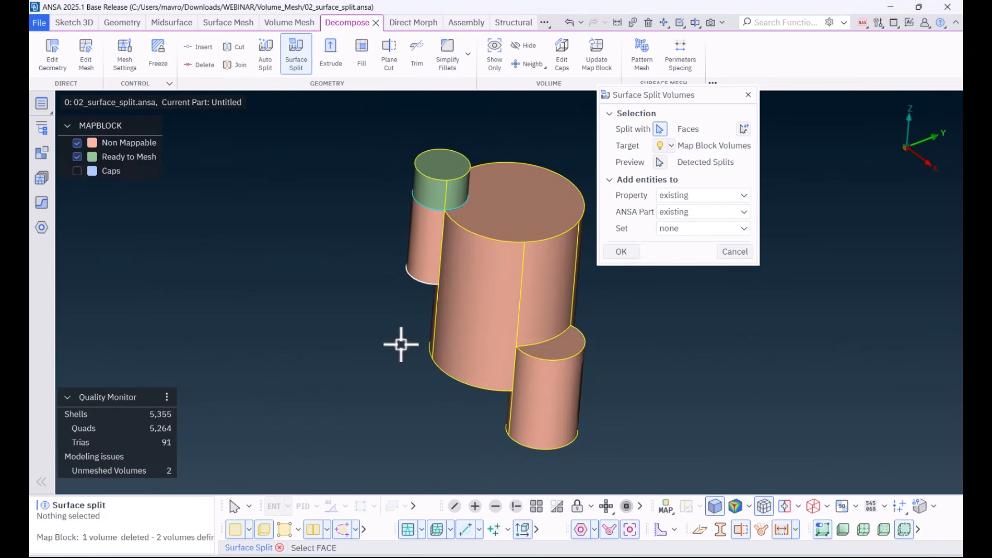
pyautogui.keyDown('ctrl'); pyautogui.moveTo(554, 346); pyautogui.dragTo(576, 283); pyautogui.keyUp('ctrl')
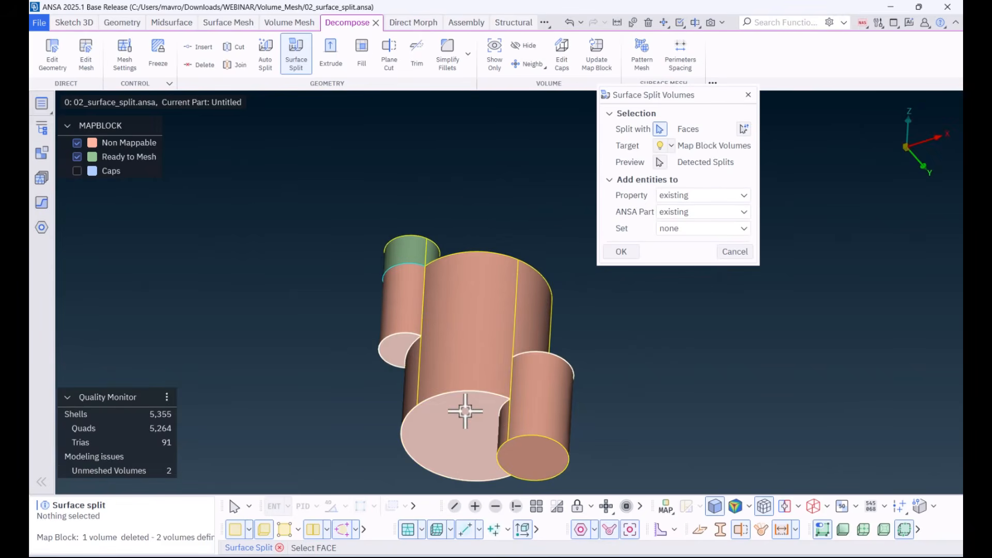
pyautogui.click(621, 252)
pyautogui.keyDown('ctrl'); pyautogui.moveTo(684, 337); pyautogui.dragTo(670, 380); pyautogui.keyUp('ctrl')
pyautogui.click(628, 253)
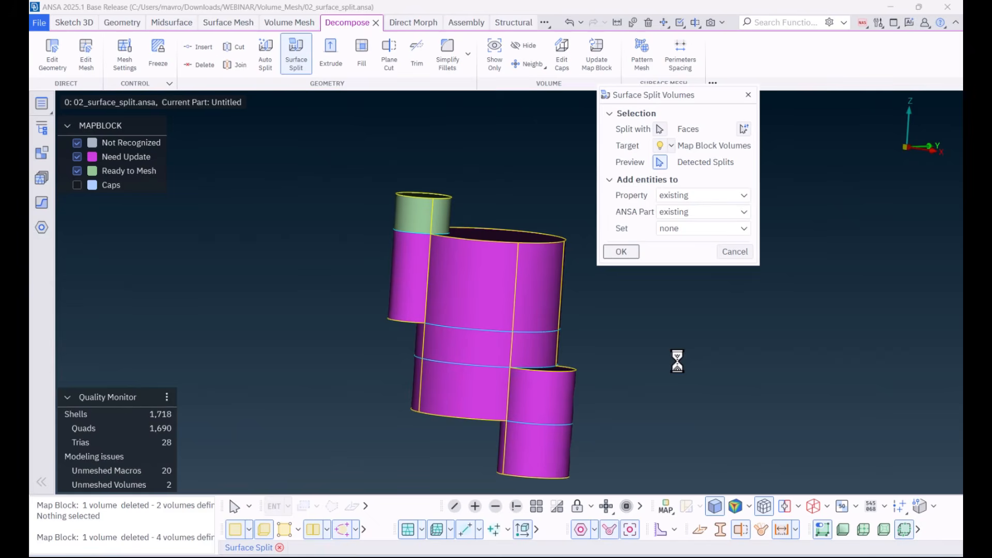
pyautogui.keyDown('ctrl'); pyautogui.moveTo(665, 342); pyautogui.dragTo(638, 364); pyautogui.keyUp('ctrl')
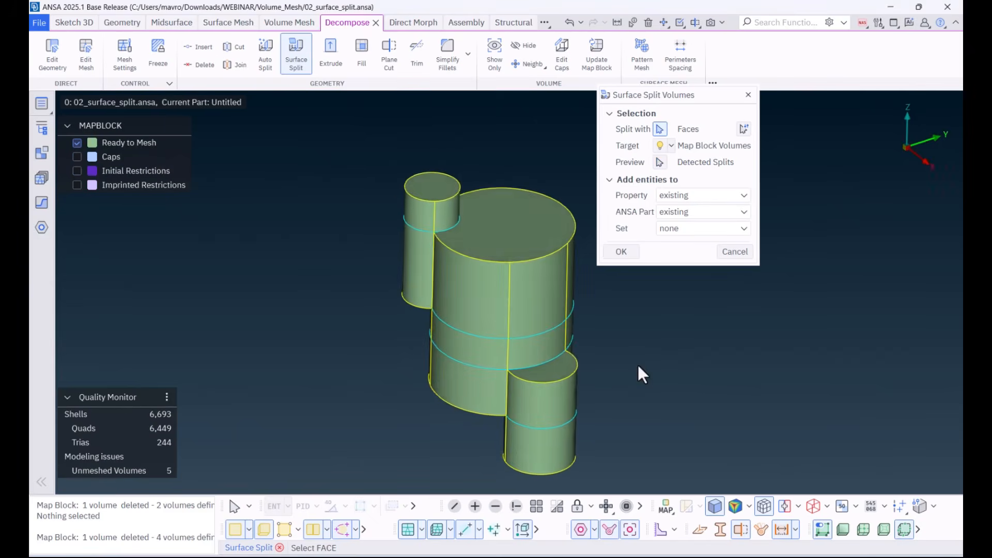
pyautogui.click(734, 252)
# Step: Mesh all Ready to Mesh map block volumes of the cylinder part and toggle the face display to check the result
pyautogui.rightClick(132, 141)
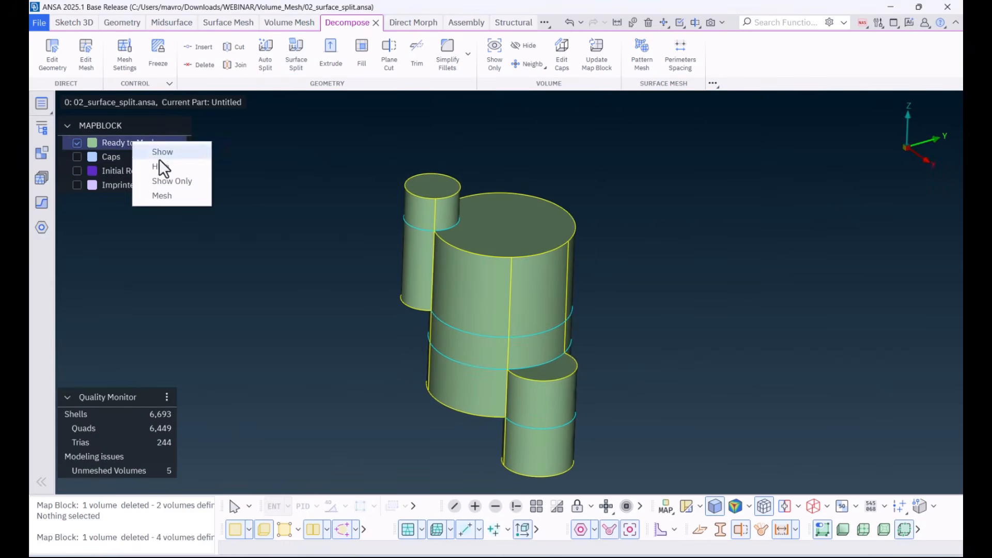
pyautogui.click(165, 194)
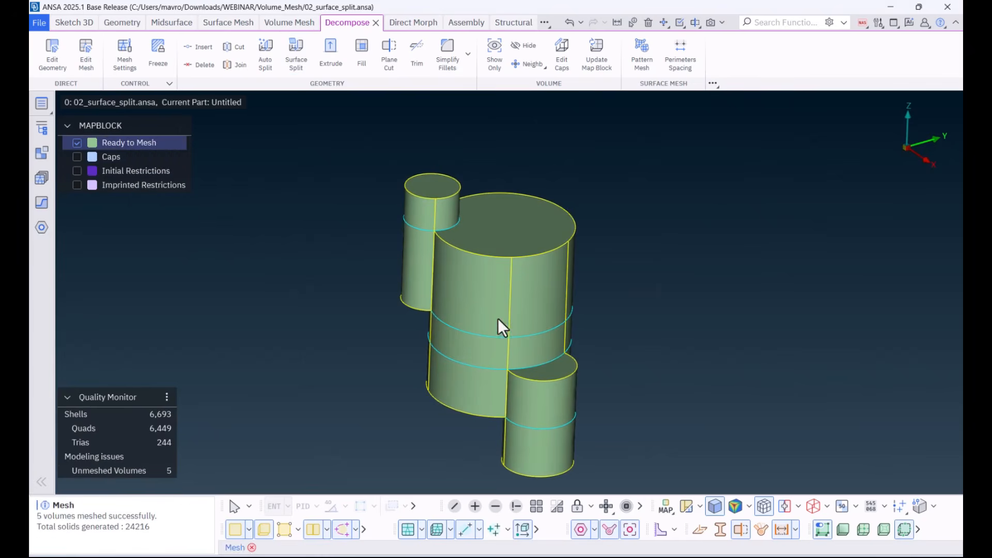
pyautogui.click(236, 529)
pyautogui.click(233, 529)
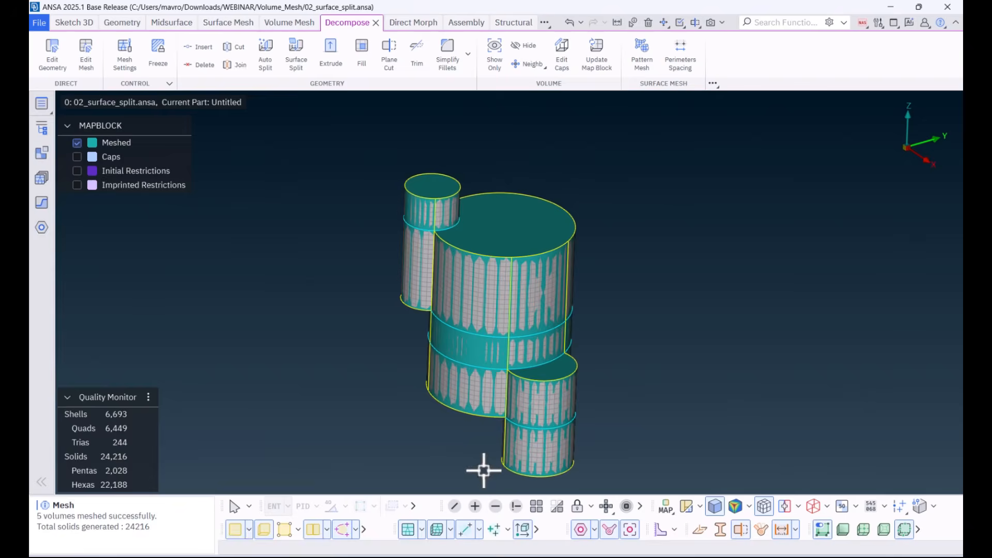
# Step: Bring back the whole model and isolate the BODY_FRONT_SCAVENGE_PUMP_01 part by its property
pyautogui.click(529, 508)
pyautogui.keyDown('ctrl'); pyautogui.scroll(-4, 394, 288); pyautogui.keyUp('ctrl')
pyautogui.keyDown('ctrl'); pyautogui.moveTo(357, 241); pyautogui.dragTo(460, 298, button='middle'); pyautogui.keyUp('ctrl')
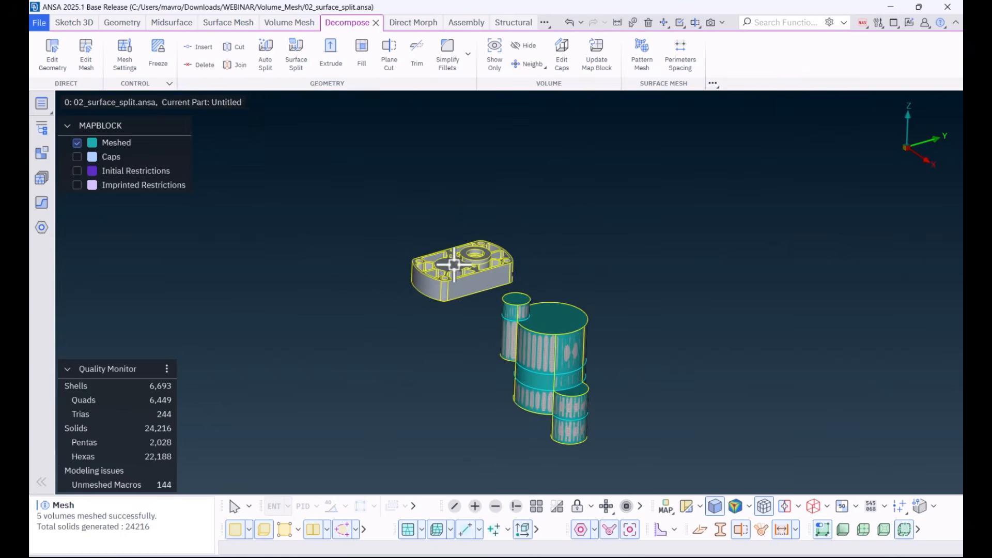
pyautogui.keyDown('ctrl'); pyautogui.scroll(4, 455, 265); pyautogui.keyUp('ctrl')
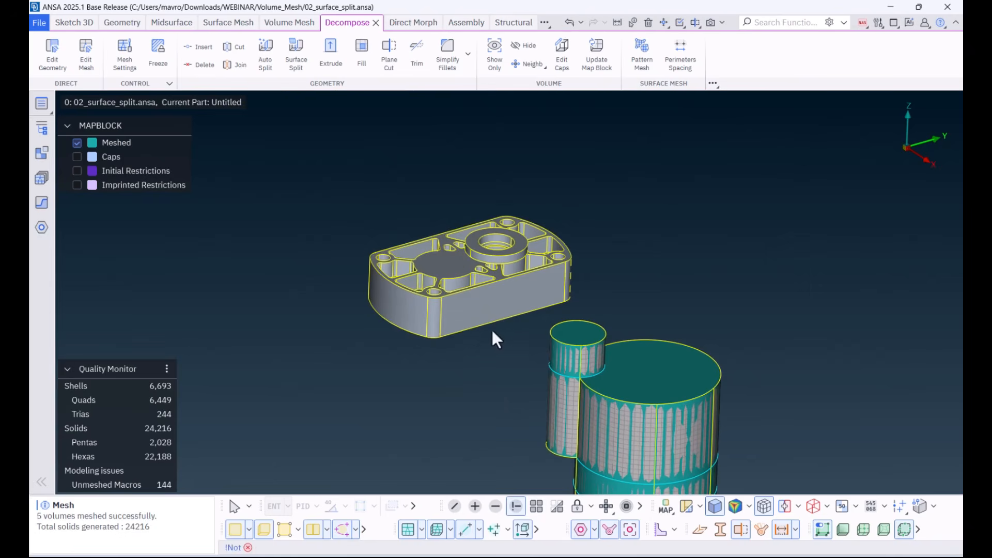
pyautogui.click(480, 290)
pyautogui.middleClick(480, 290)
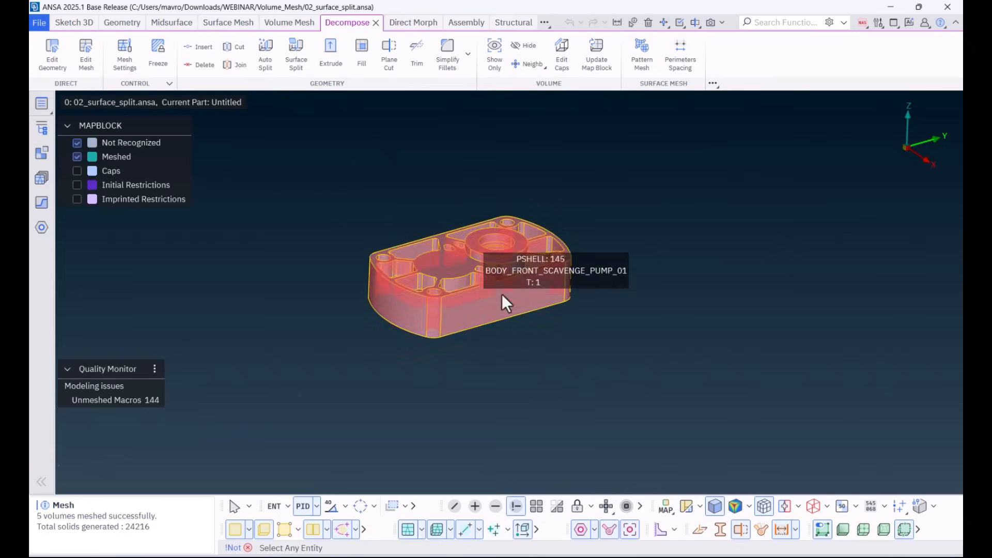
pyautogui.middleClick(545, 286)
pyautogui.keyDown('ctrl'); pyautogui.scroll(4, 501, 277); pyautogui.keyUp('ctrl')
pyautogui.moveTo(499, 275)
pyautogui.keyDown('ctrl'); pyautogui.mouseDown()
pyautogui.moveTo(497, 293)
pyautogui.moveTo(507, 262)
pyautogui.moveTo(492, 283)
pyautogui.mouseUp(); pyautogui.keyUp('ctrl')
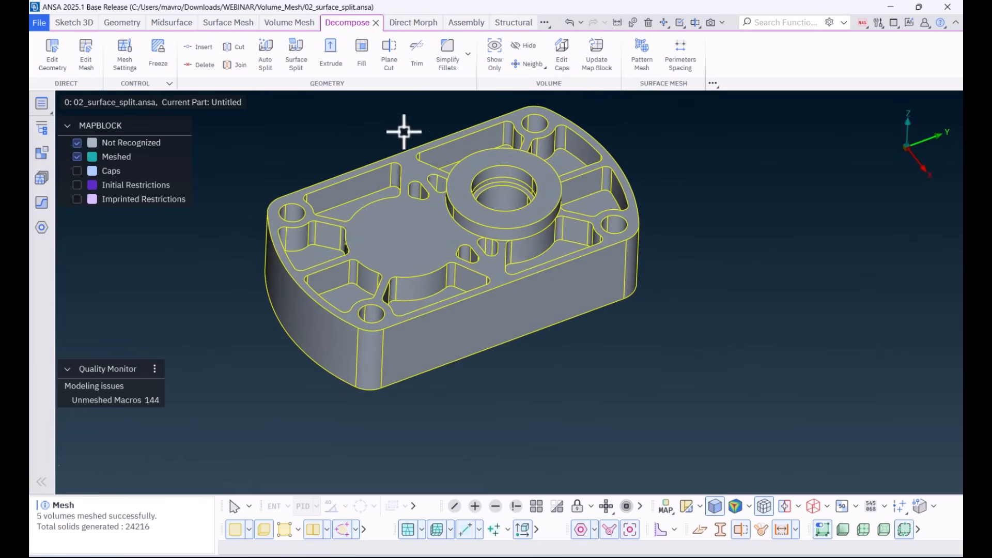
# Step: Define a map block from the pump body volume with target length 3 and open it for decomposition
pyautogui.click(297, 23)
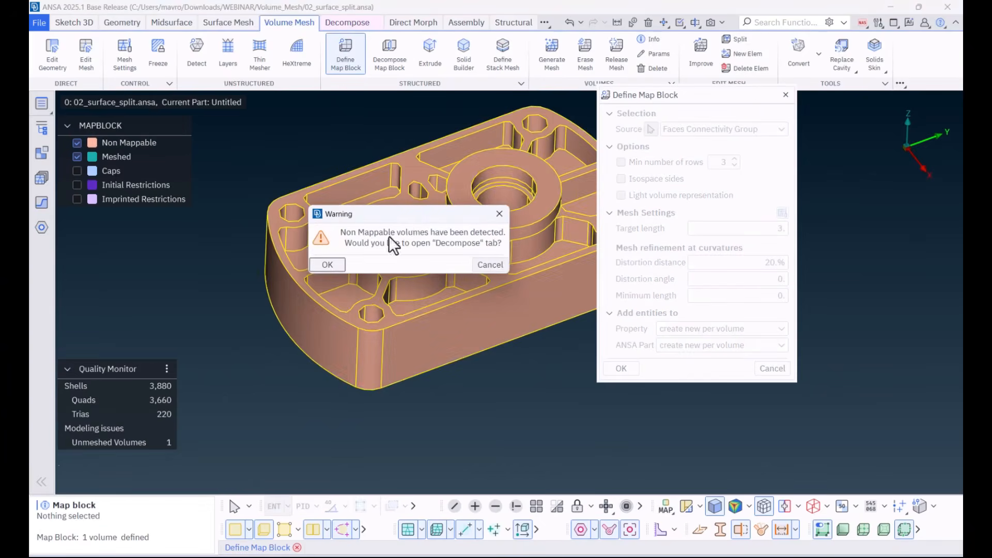
pyautogui.click(326, 264)
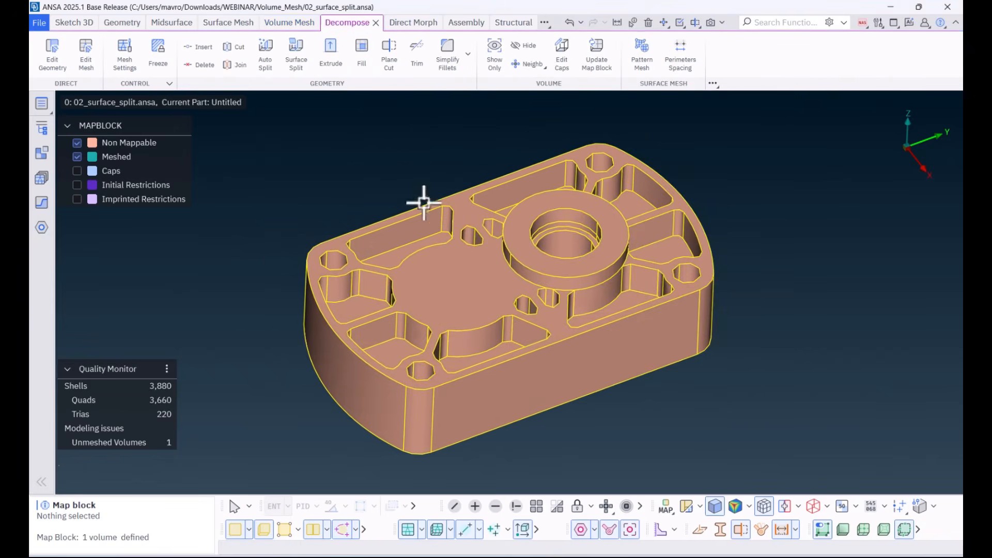
# Step: Surface-split the pump body volume with the floor face of the long pocket and accept the detected split
pyautogui.click(295, 60)
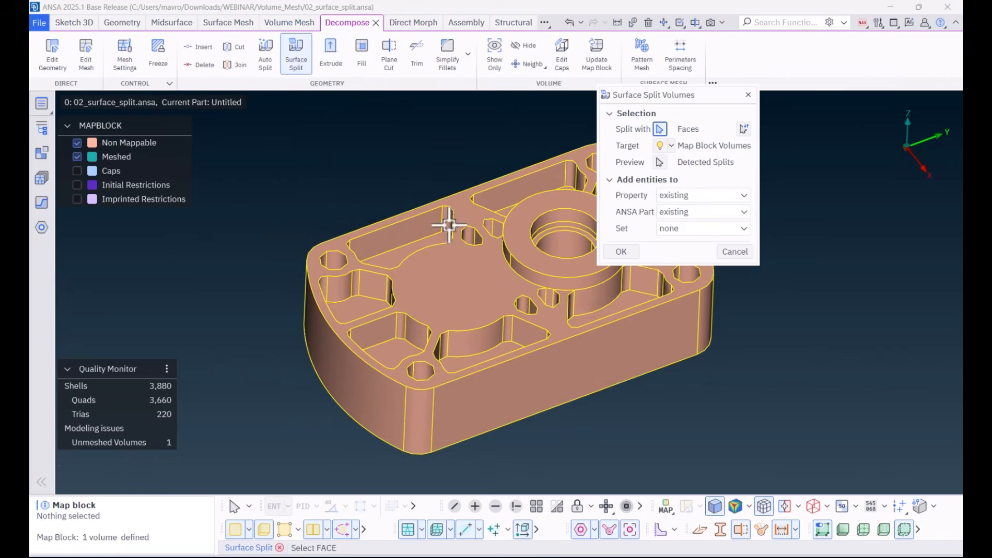
pyautogui.click(435, 238)
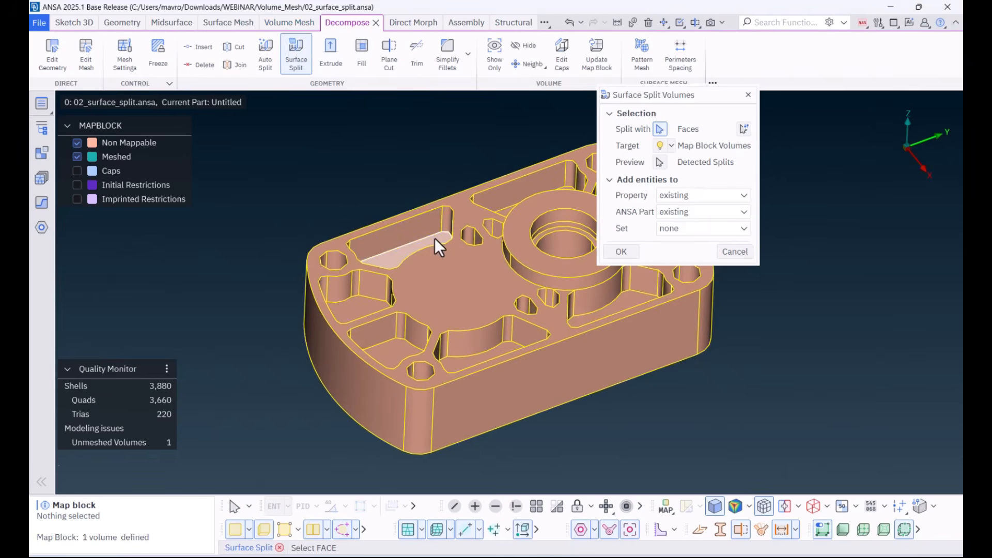
pyautogui.middleClick(435, 238)
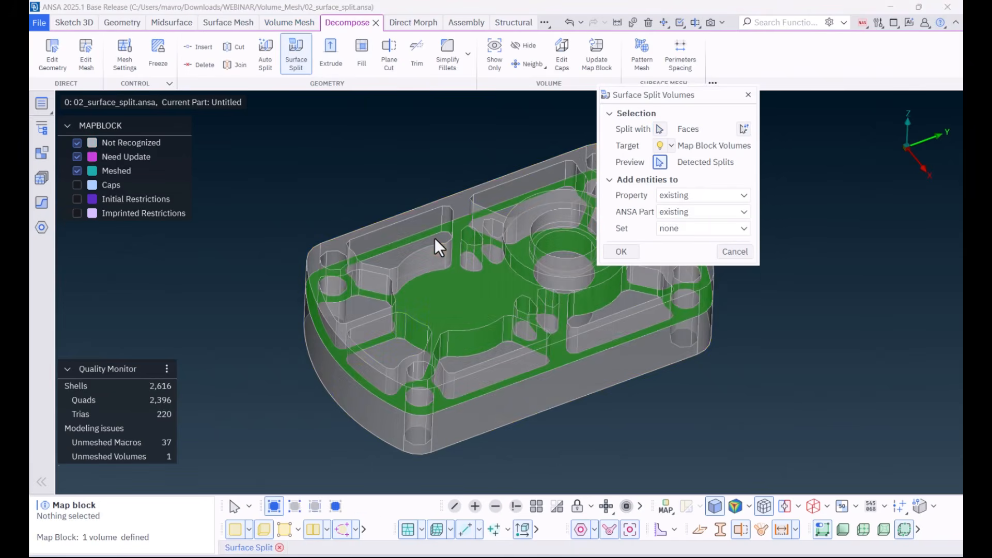
pyautogui.click(622, 252)
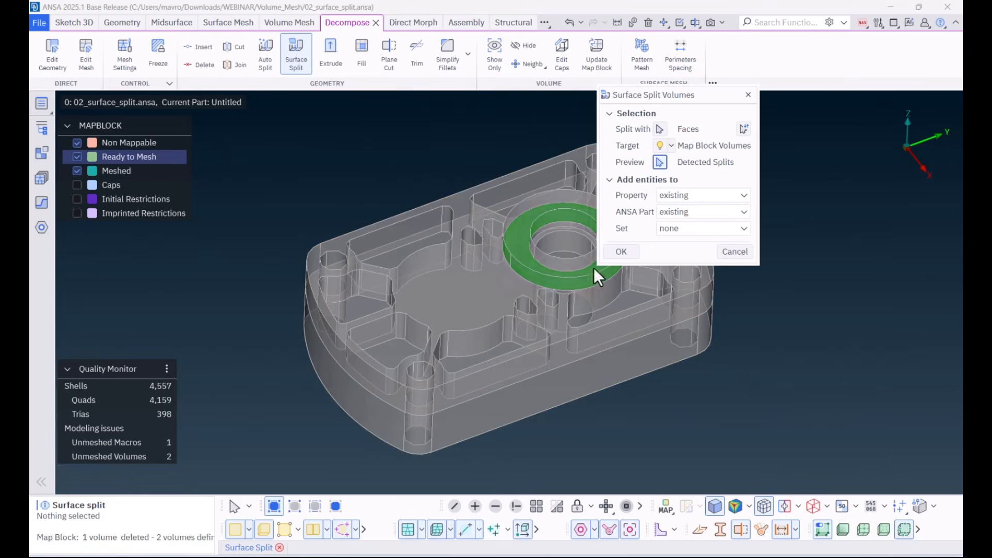
# Step: Accept the detected split under the boss ring and surface-split the upper pump body volume with the step face inside the boss bore
pyautogui.click(628, 252)
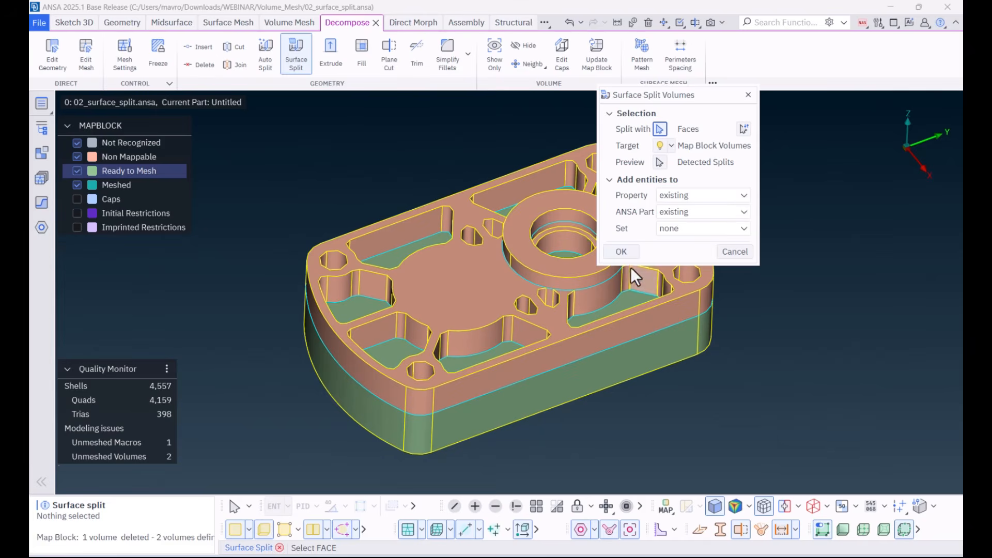
pyautogui.scroll(5, 564, 228)
pyautogui.click(552, 232)
pyautogui.keyDown('ctrl'); pyautogui.moveTo(552, 233); pyautogui.dragTo(535, 233); pyautogui.keyUp('ctrl')
pyautogui.click(616, 251)
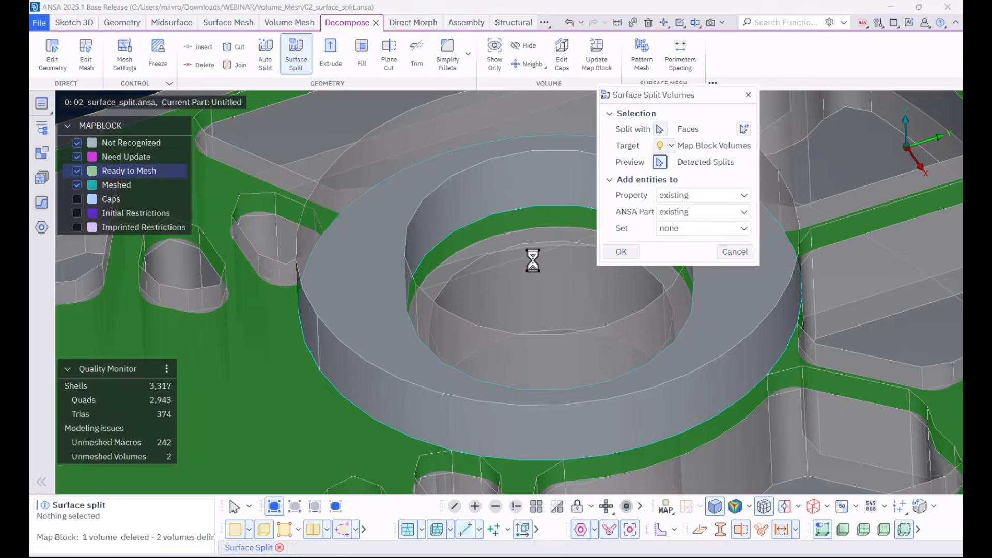
pyautogui.scroll(-4, 533, 260)
pyautogui.click(614, 253)
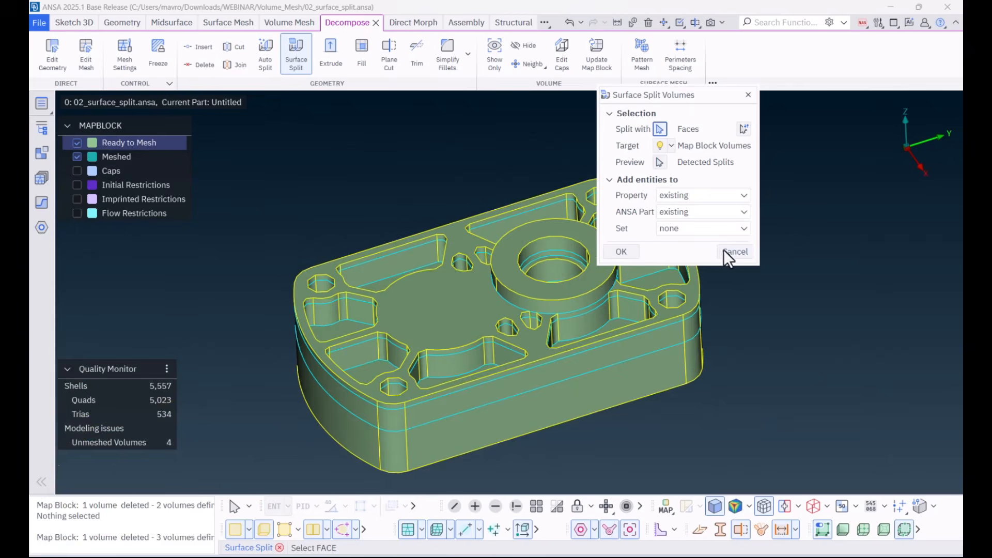
pyautogui.click(733, 251)
# Step: Mesh all Ready to Mesh map block volumes of the pump body and hide the faces to inspect the solid mesh
pyautogui.keyDown('ctrl'); pyautogui.moveTo(632, 259); pyautogui.dragTo(595, 259); pyautogui.keyUp('ctrl')
pyautogui.rightClick(138, 141)
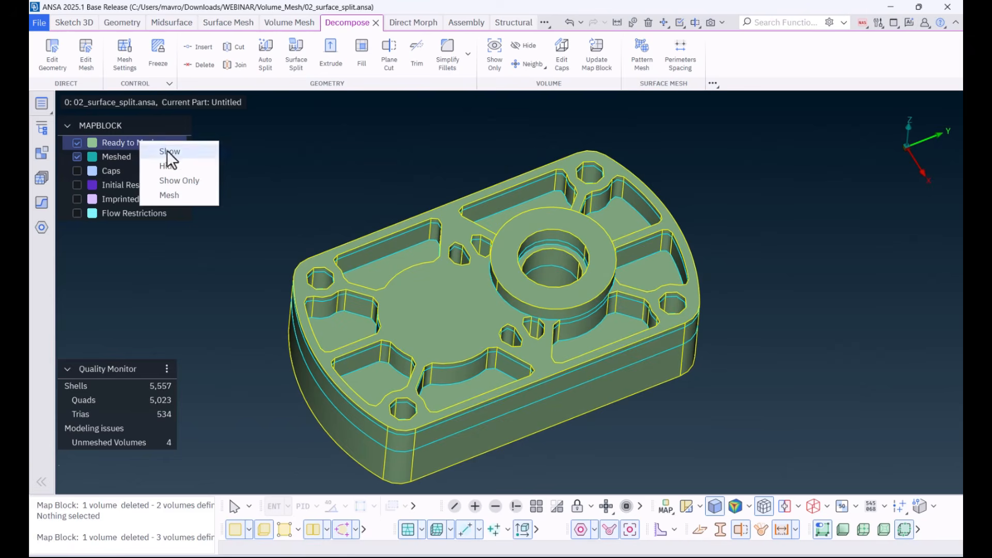
pyautogui.click(176, 197)
pyautogui.click(234, 532)
pyautogui.keyDown('ctrl'); pyautogui.moveTo(348, 333); pyautogui.dragTo(413, 295); pyautogui.keyUp('ctrl')
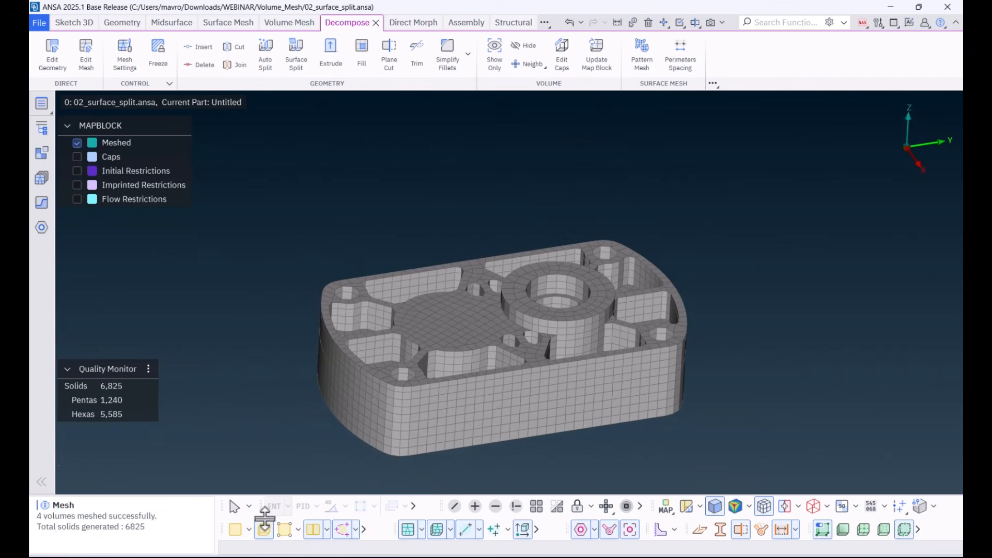
# Step: Turn the face display back on and bring back the whole model to view the pump body together with the cylinder part
pyautogui.click(234, 528)
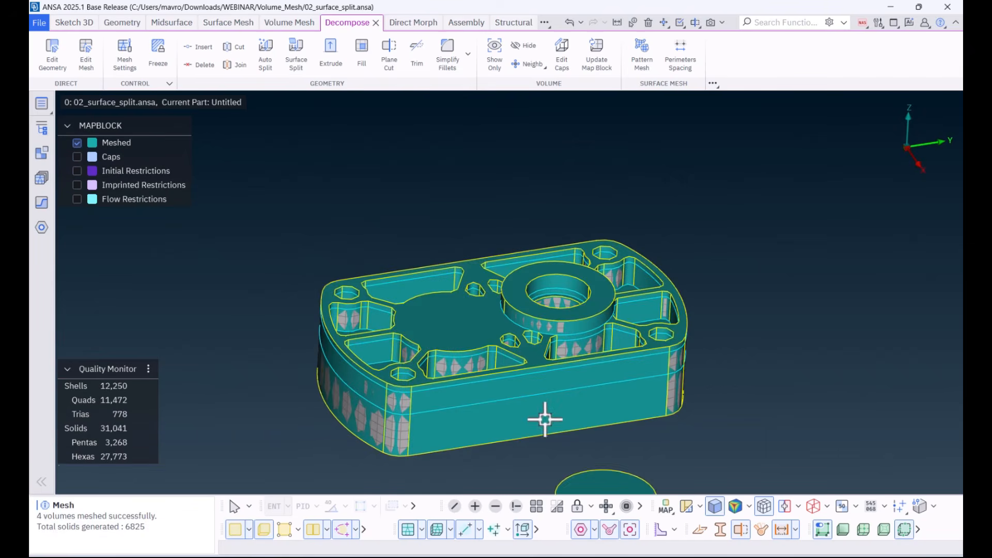
pyautogui.keyDown('ctrl'); pyautogui.moveTo(542, 416); pyautogui.dragTo(470, 288, button='middle'); pyautogui.keyUp('ctrl')
pyautogui.keyDown('ctrl'); pyautogui.moveTo(469, 287); pyautogui.dragTo(514, 214, button='right'); pyautogui.keyUp('ctrl')
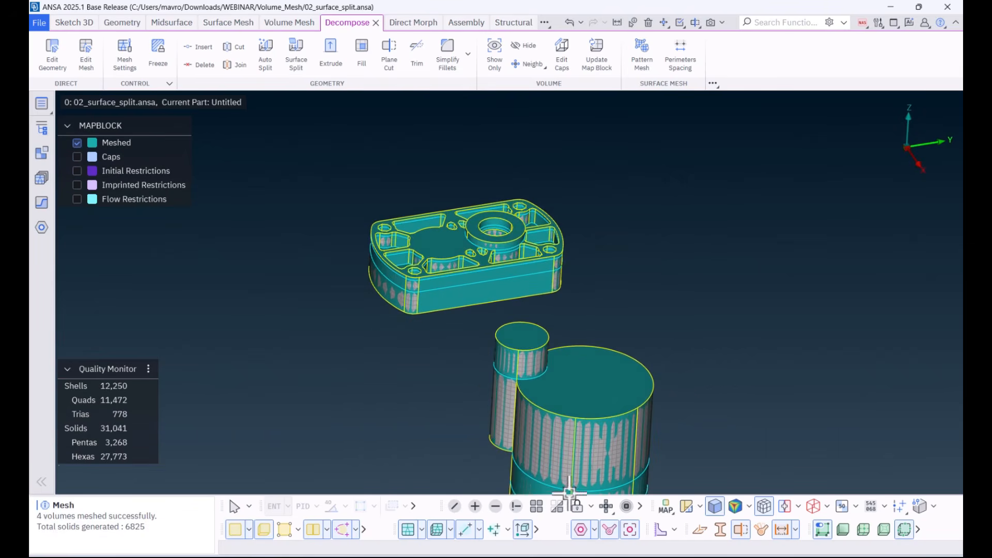